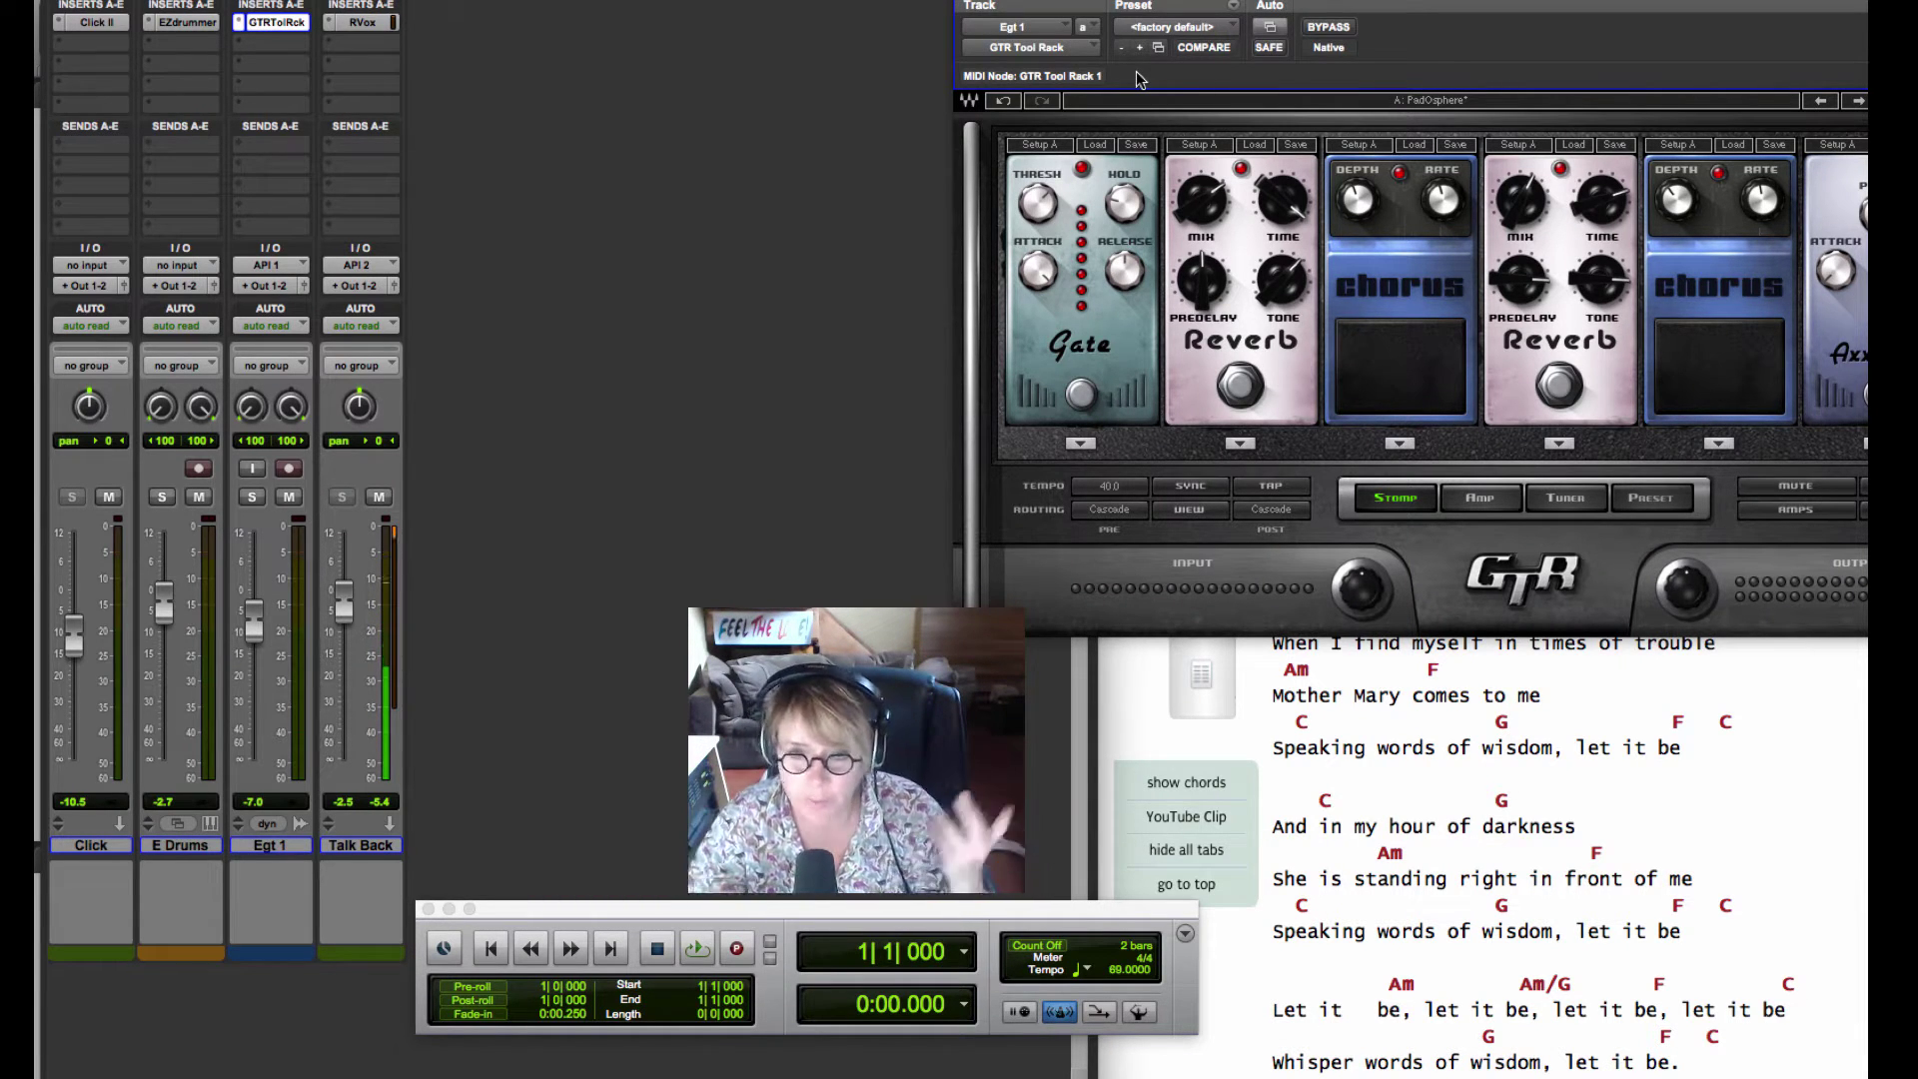
Step: Close the GTR Tool Rack window and create one new mono audio track after the Talk Back track
click(968, 4)
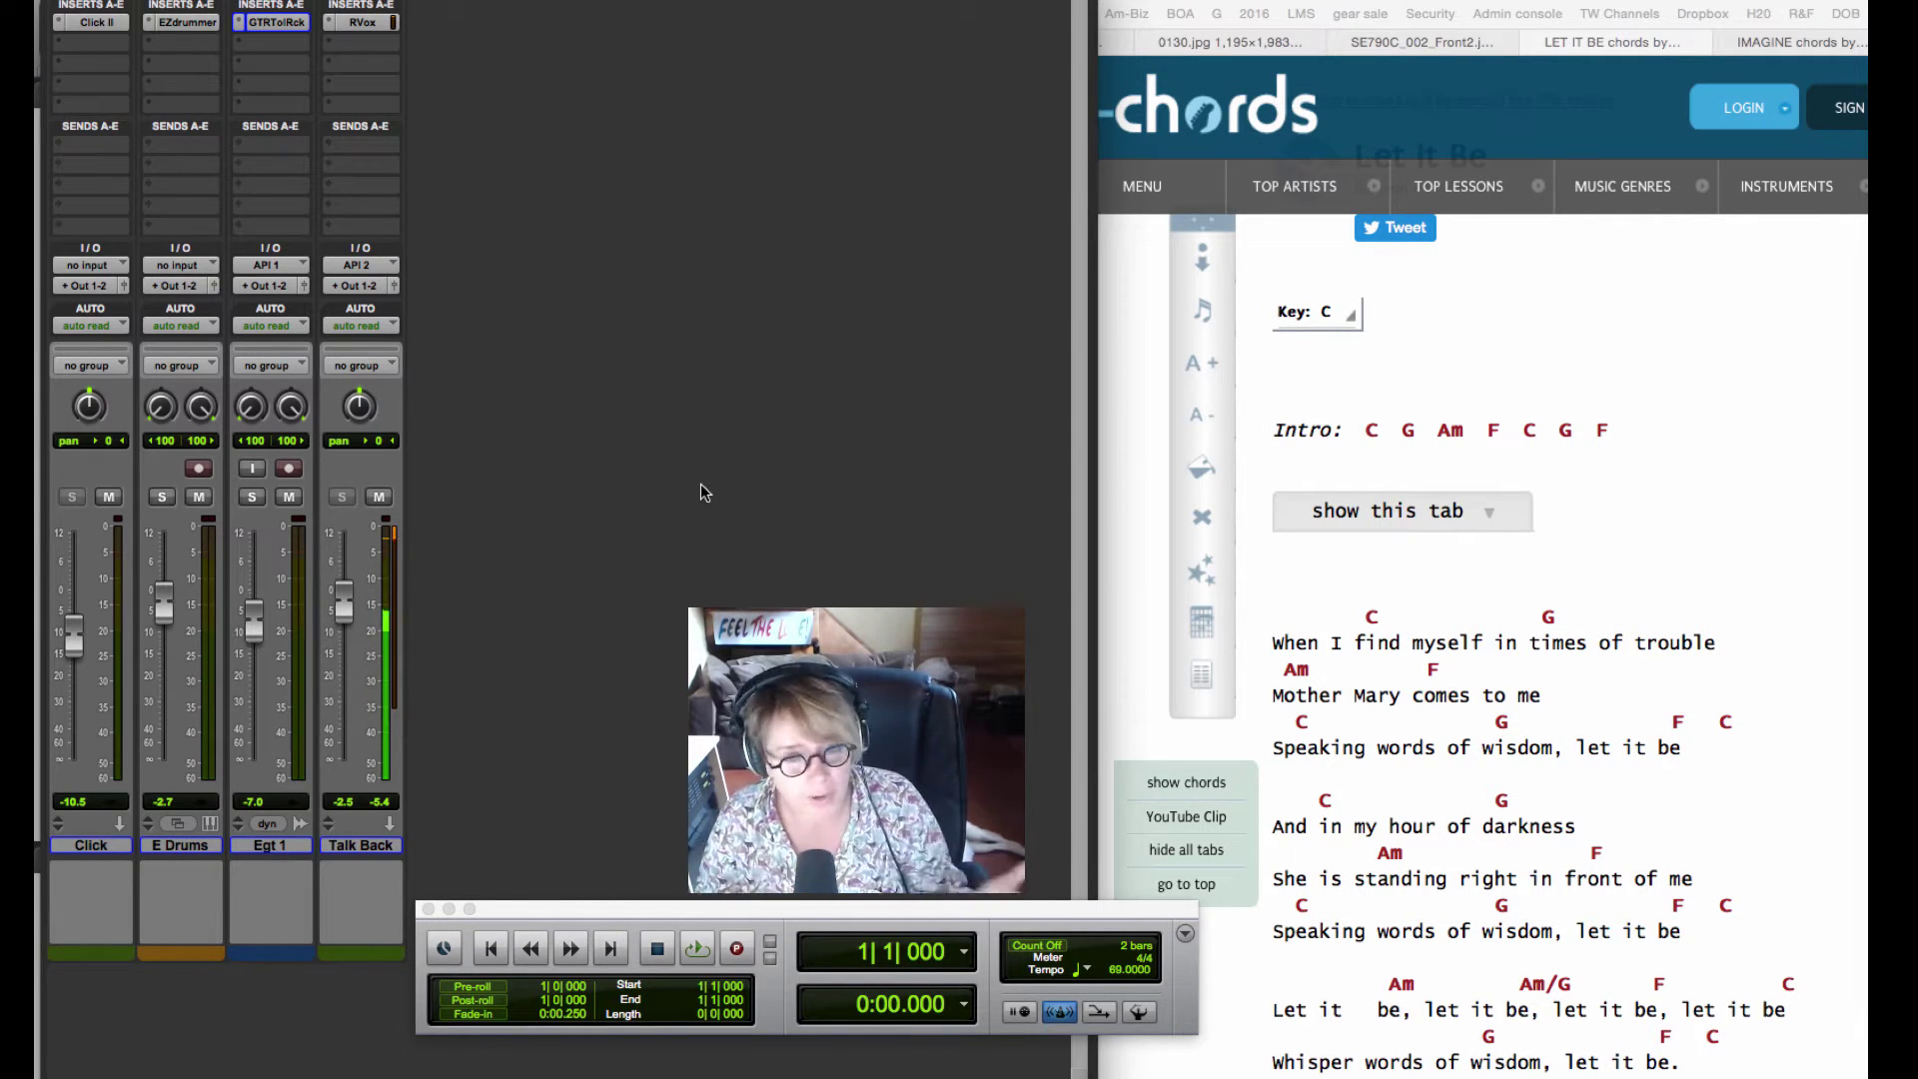
click(367, 845)
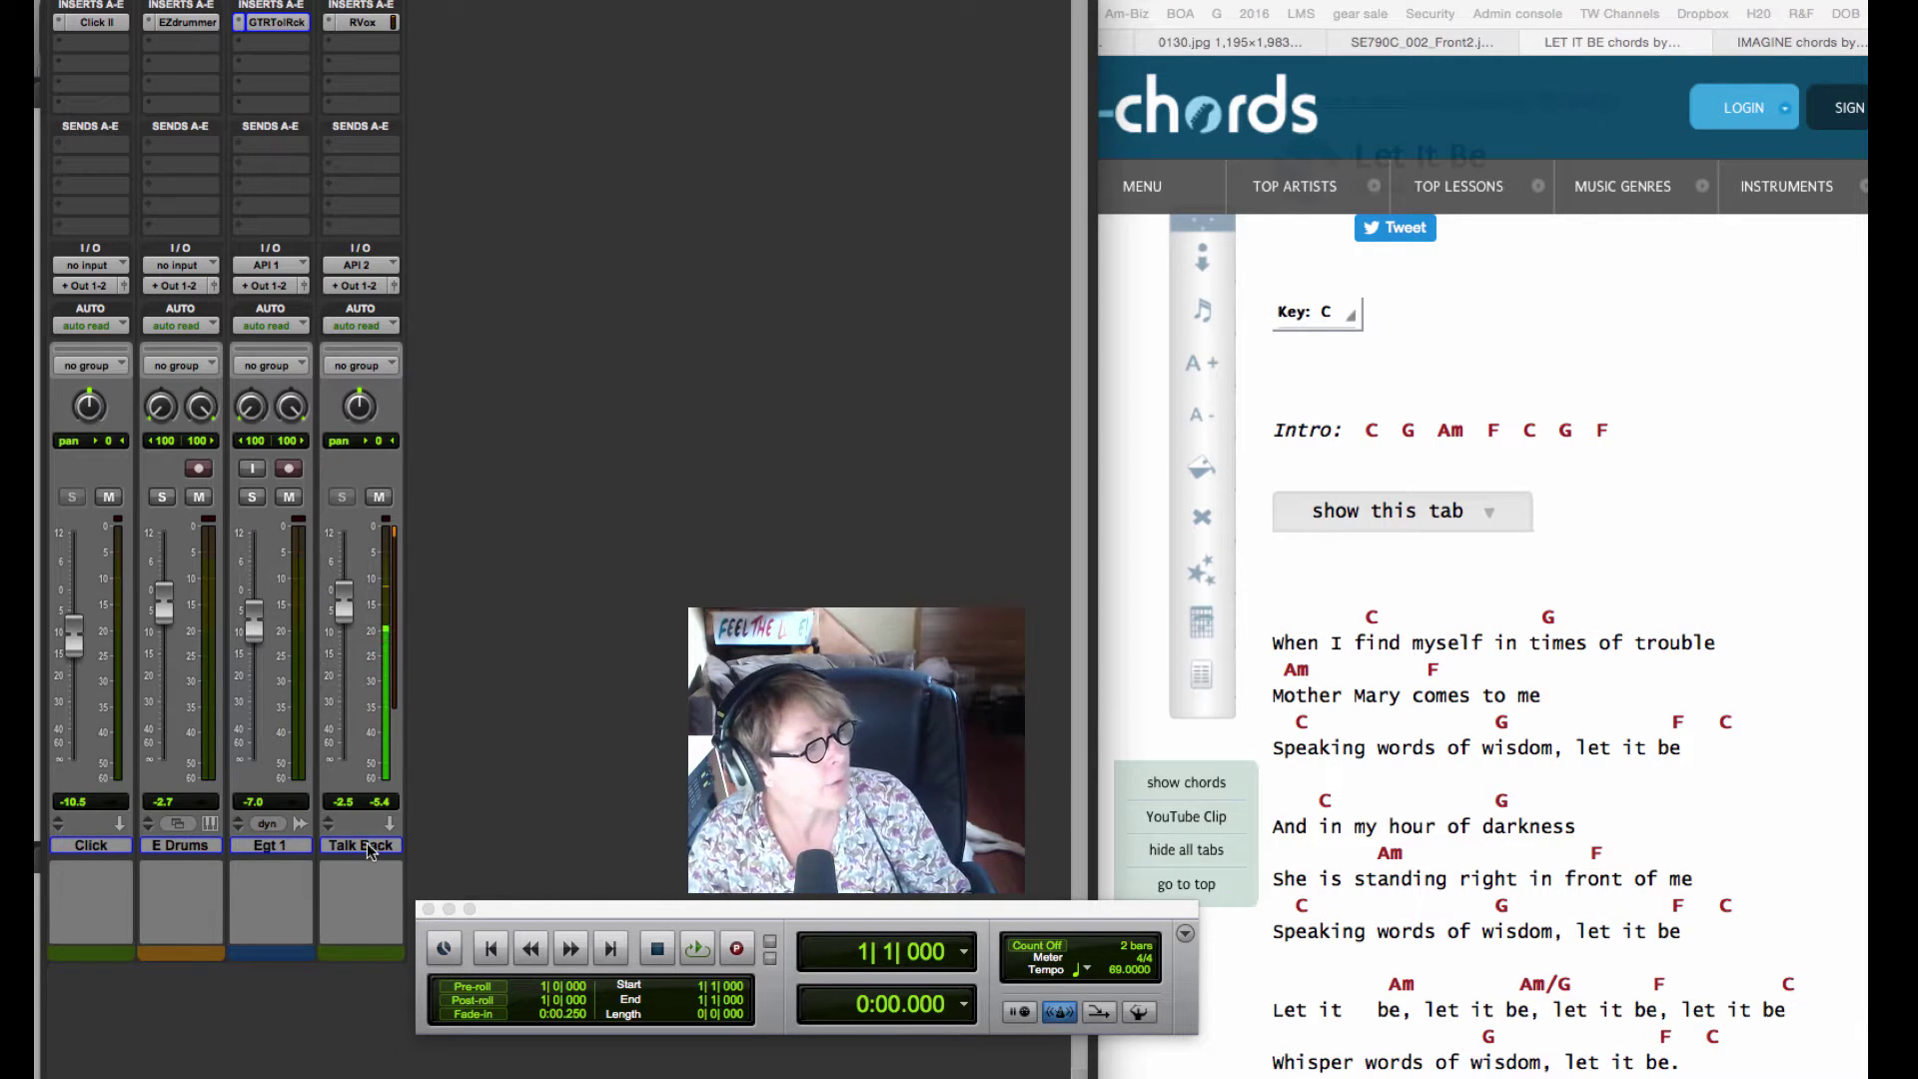
key(shift+super+n)
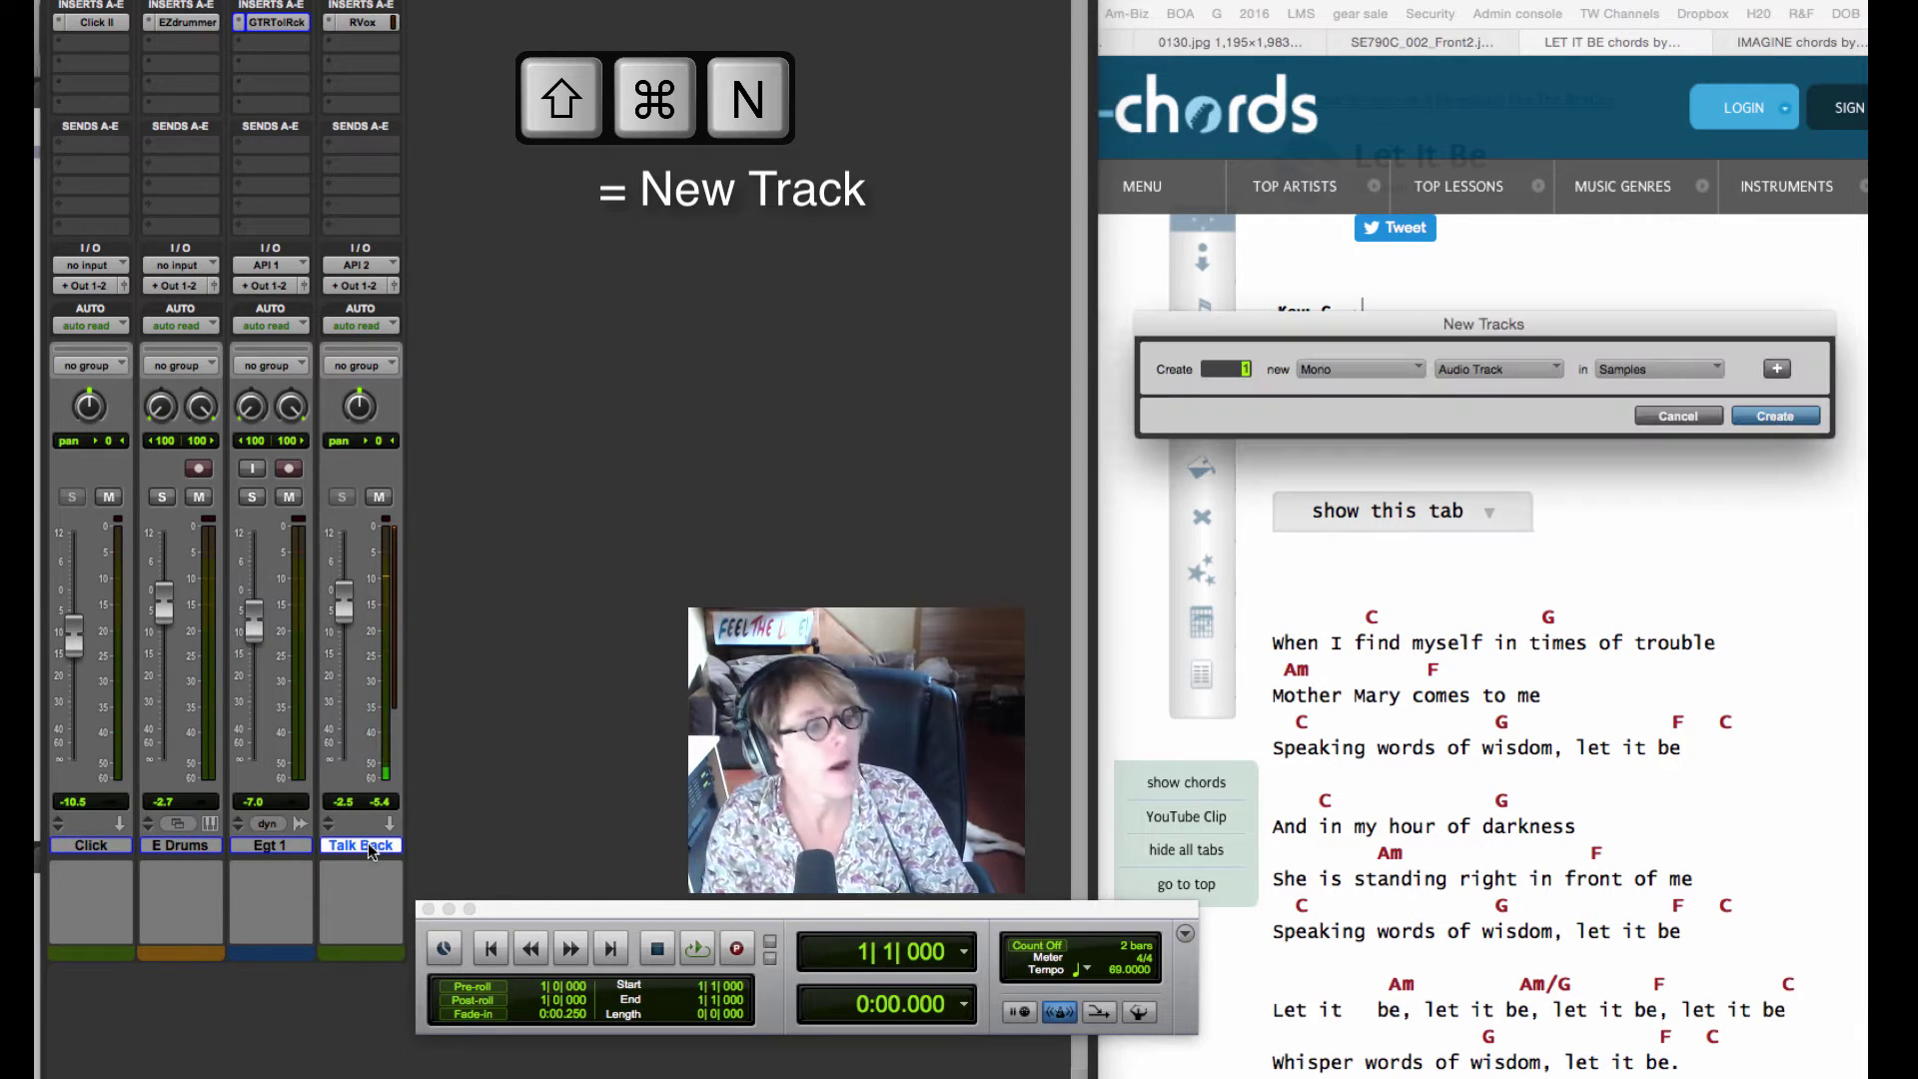
key(Return)
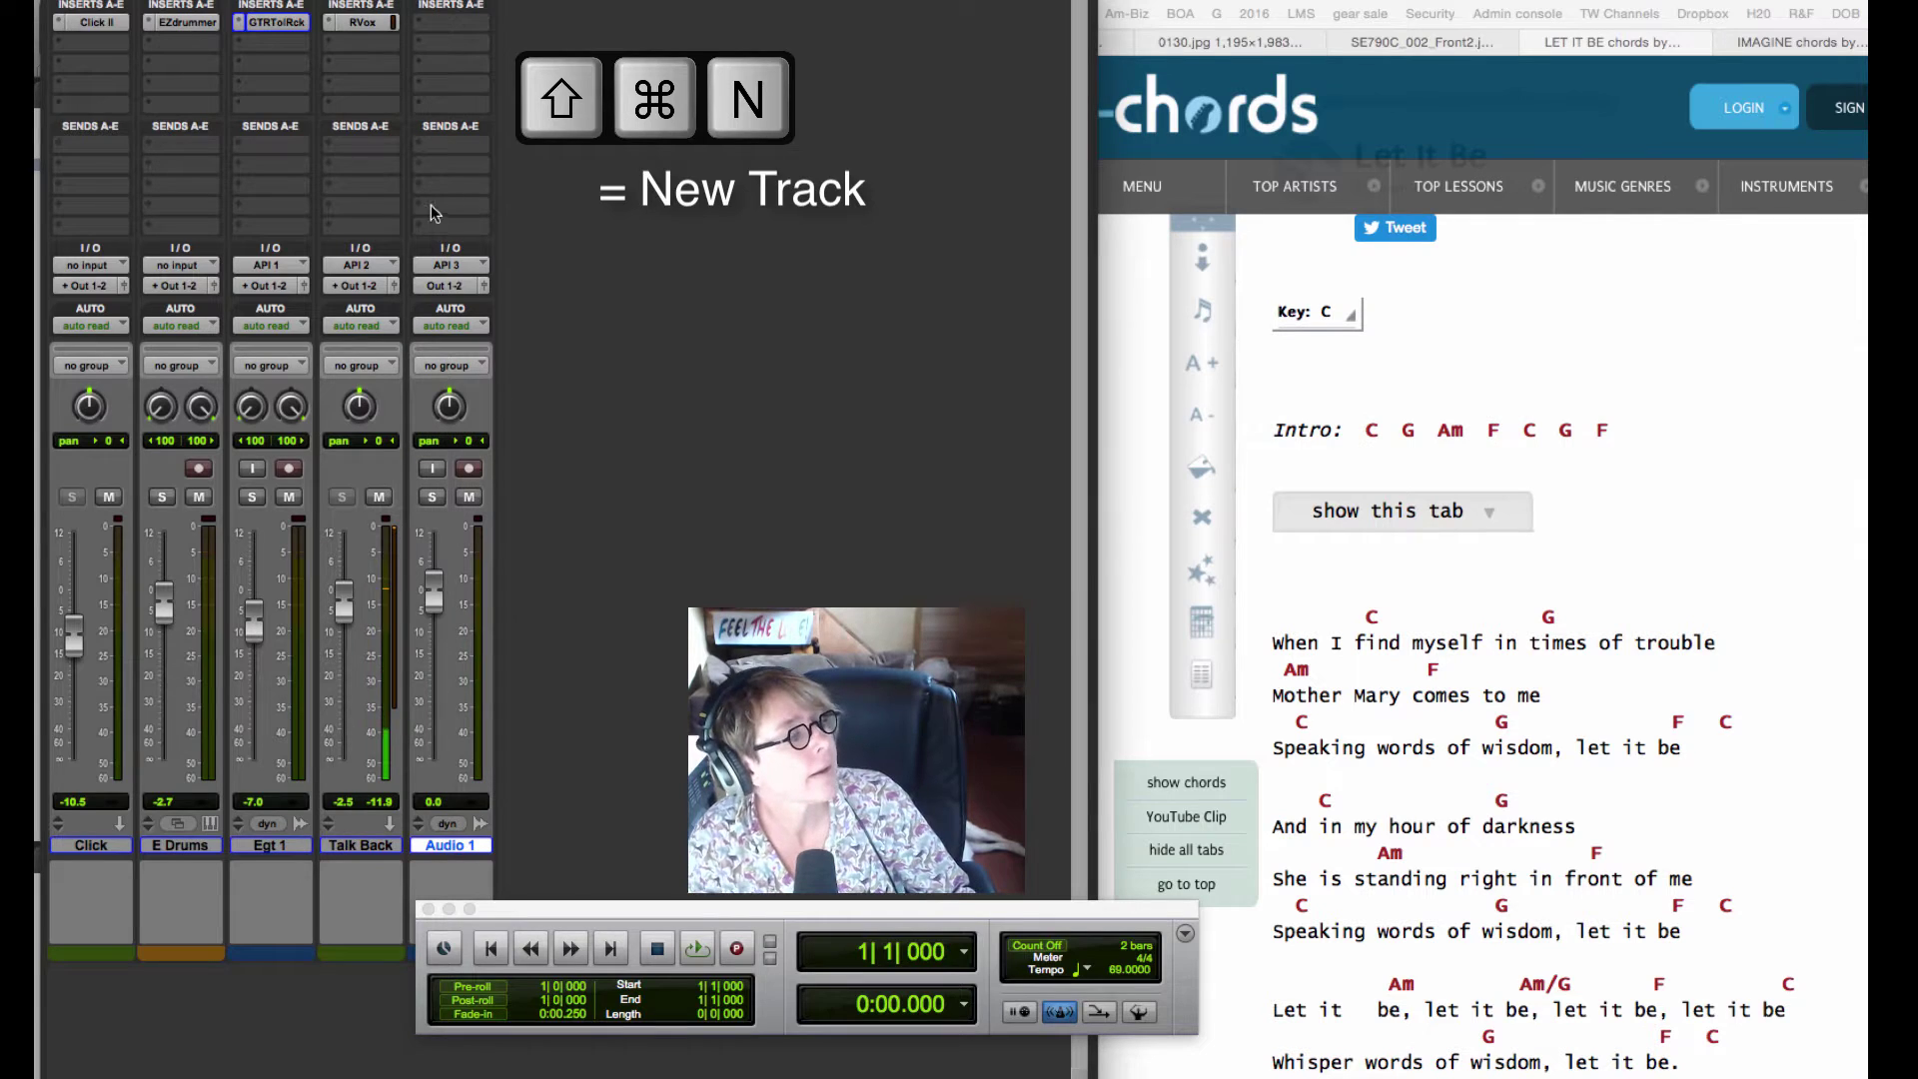
Step: Set the new audio track's input to the interface channel API 2 (Mono)
click(452, 23)
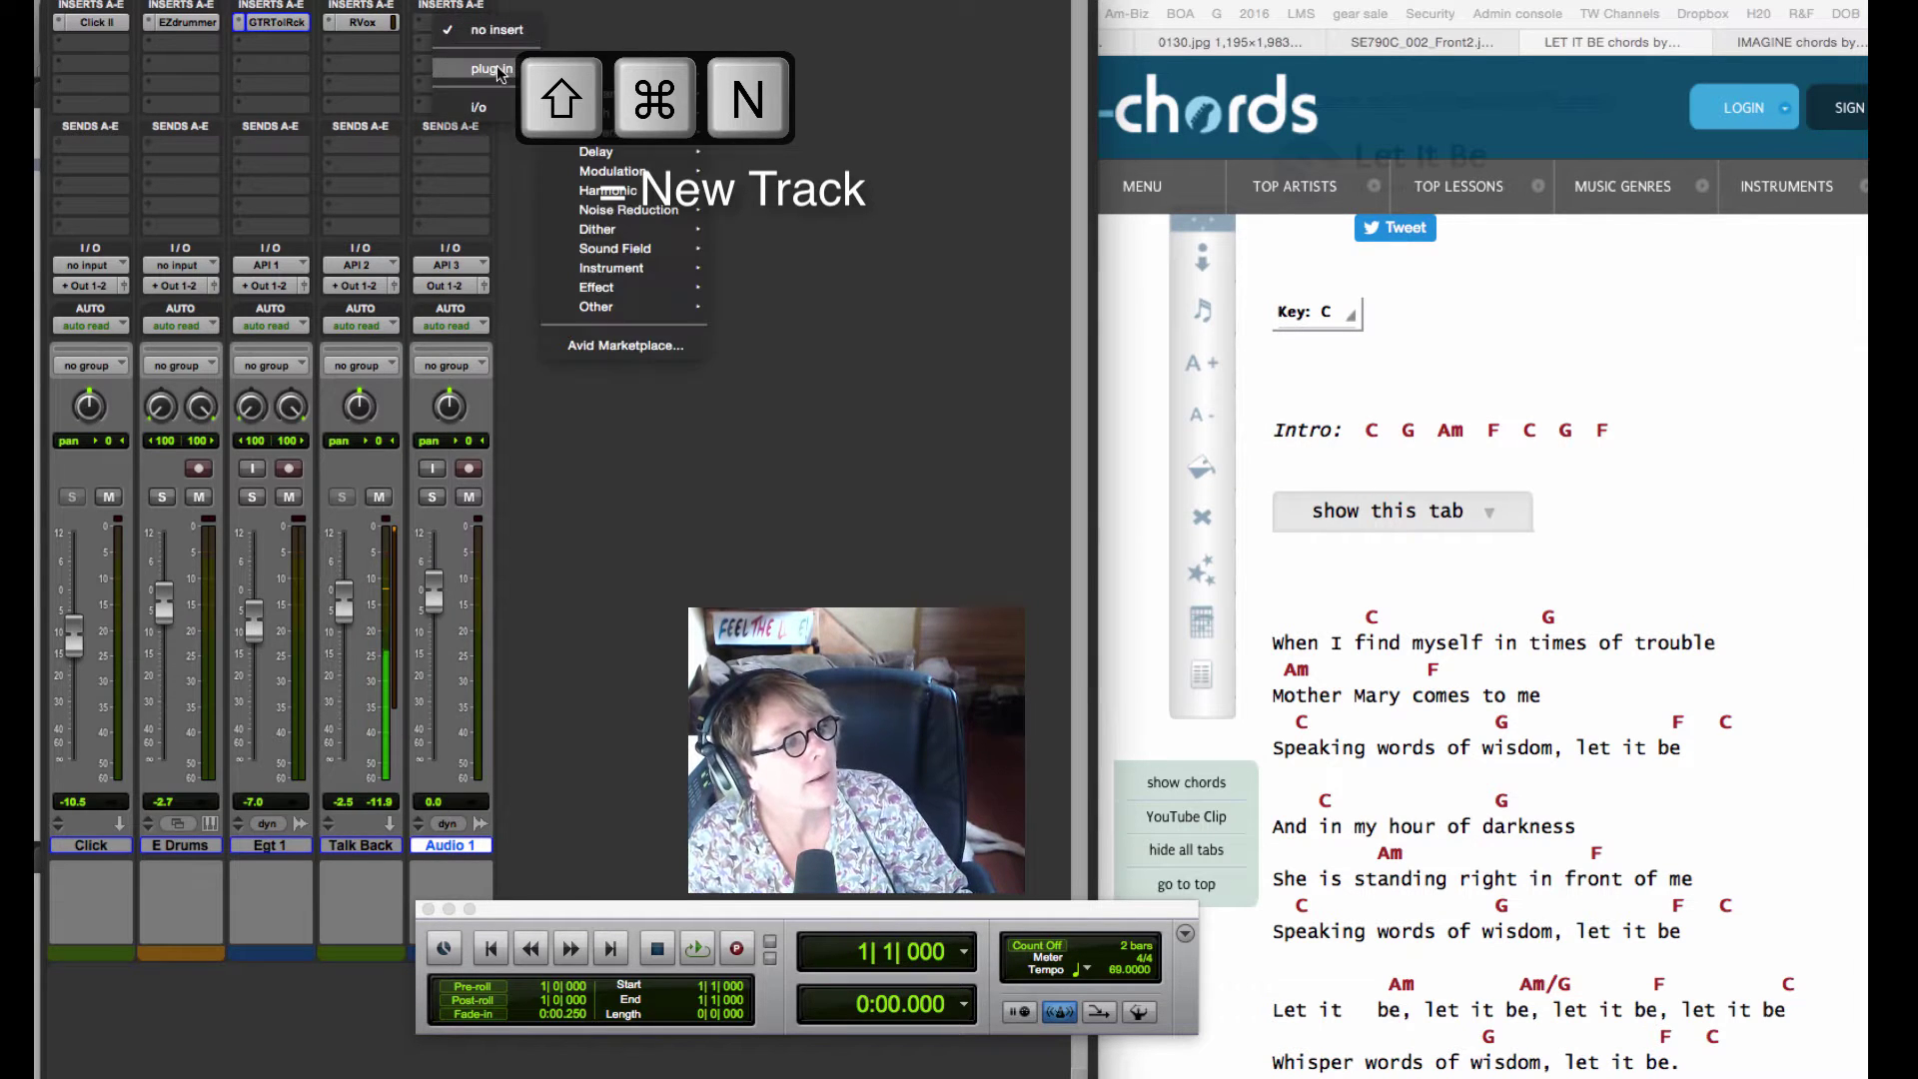
click(553, 428)
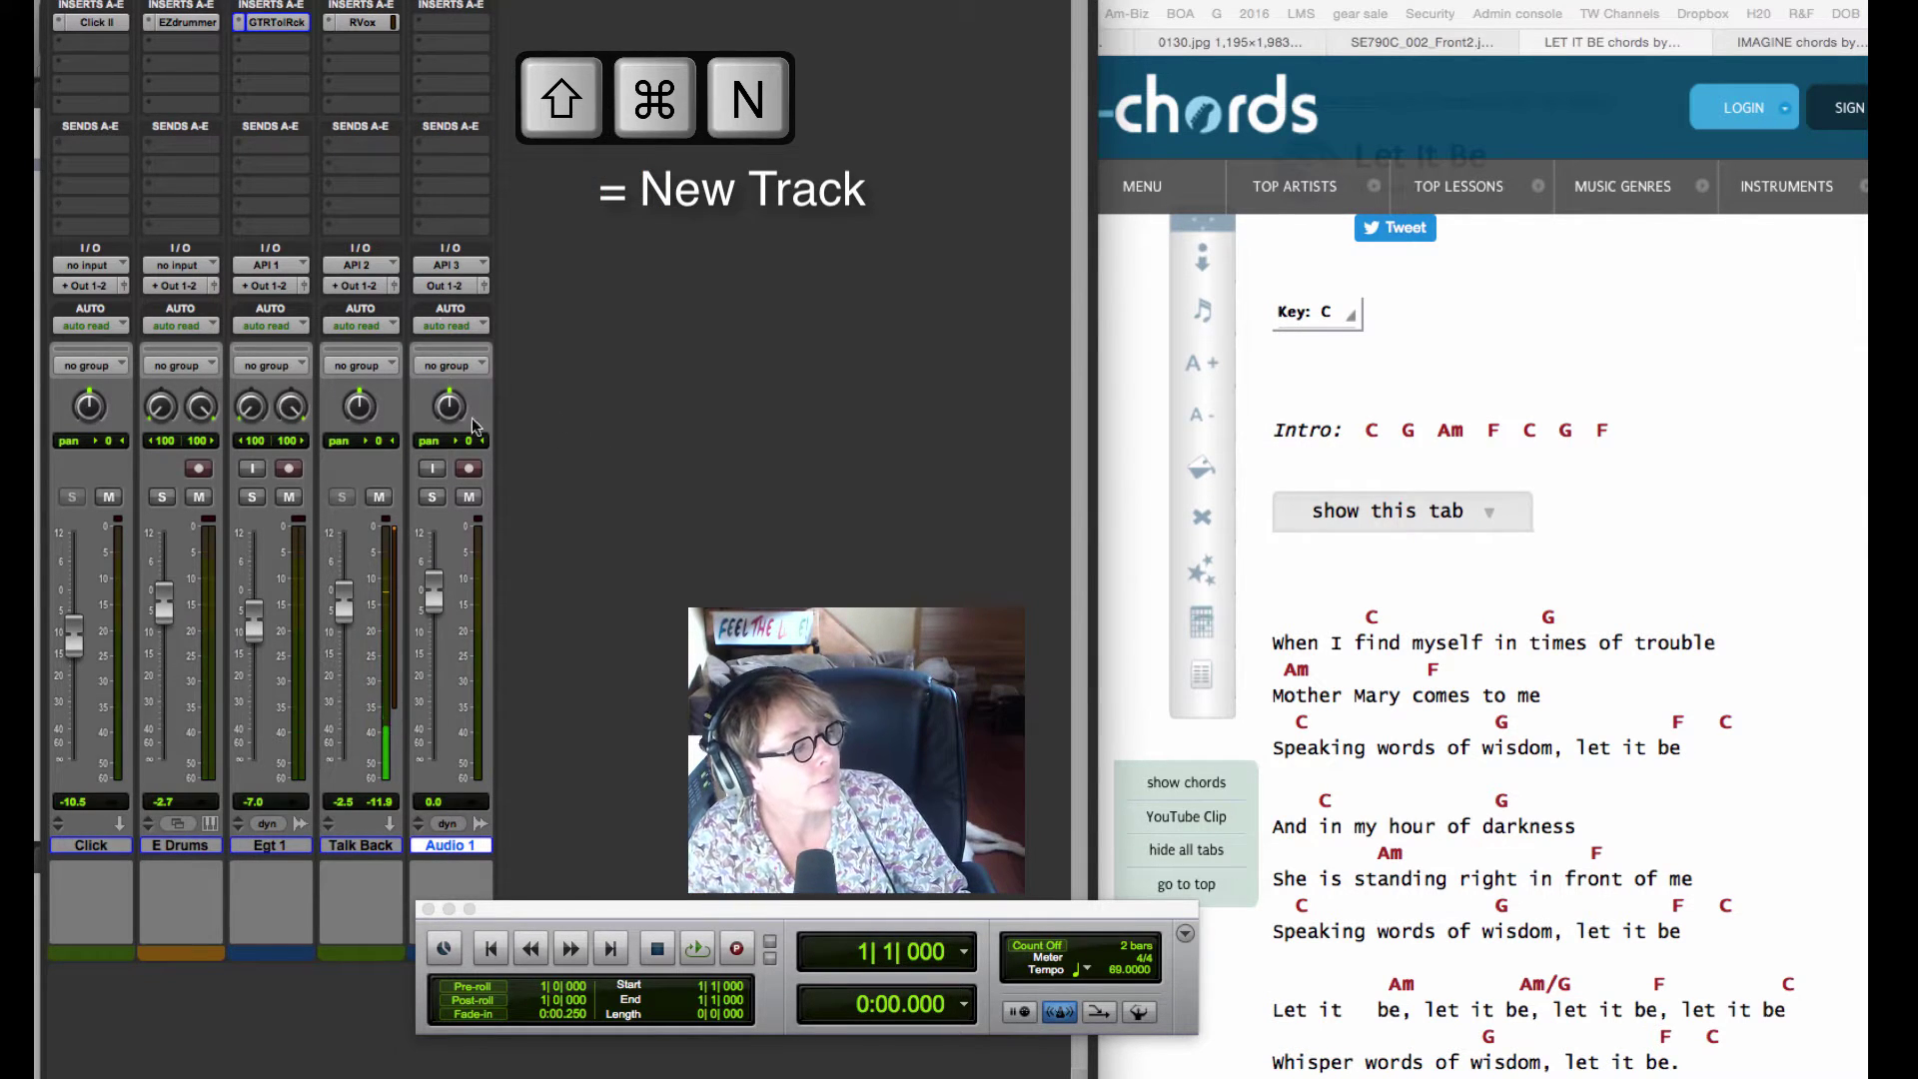
click(449, 265)
mouse_move(483, 267)
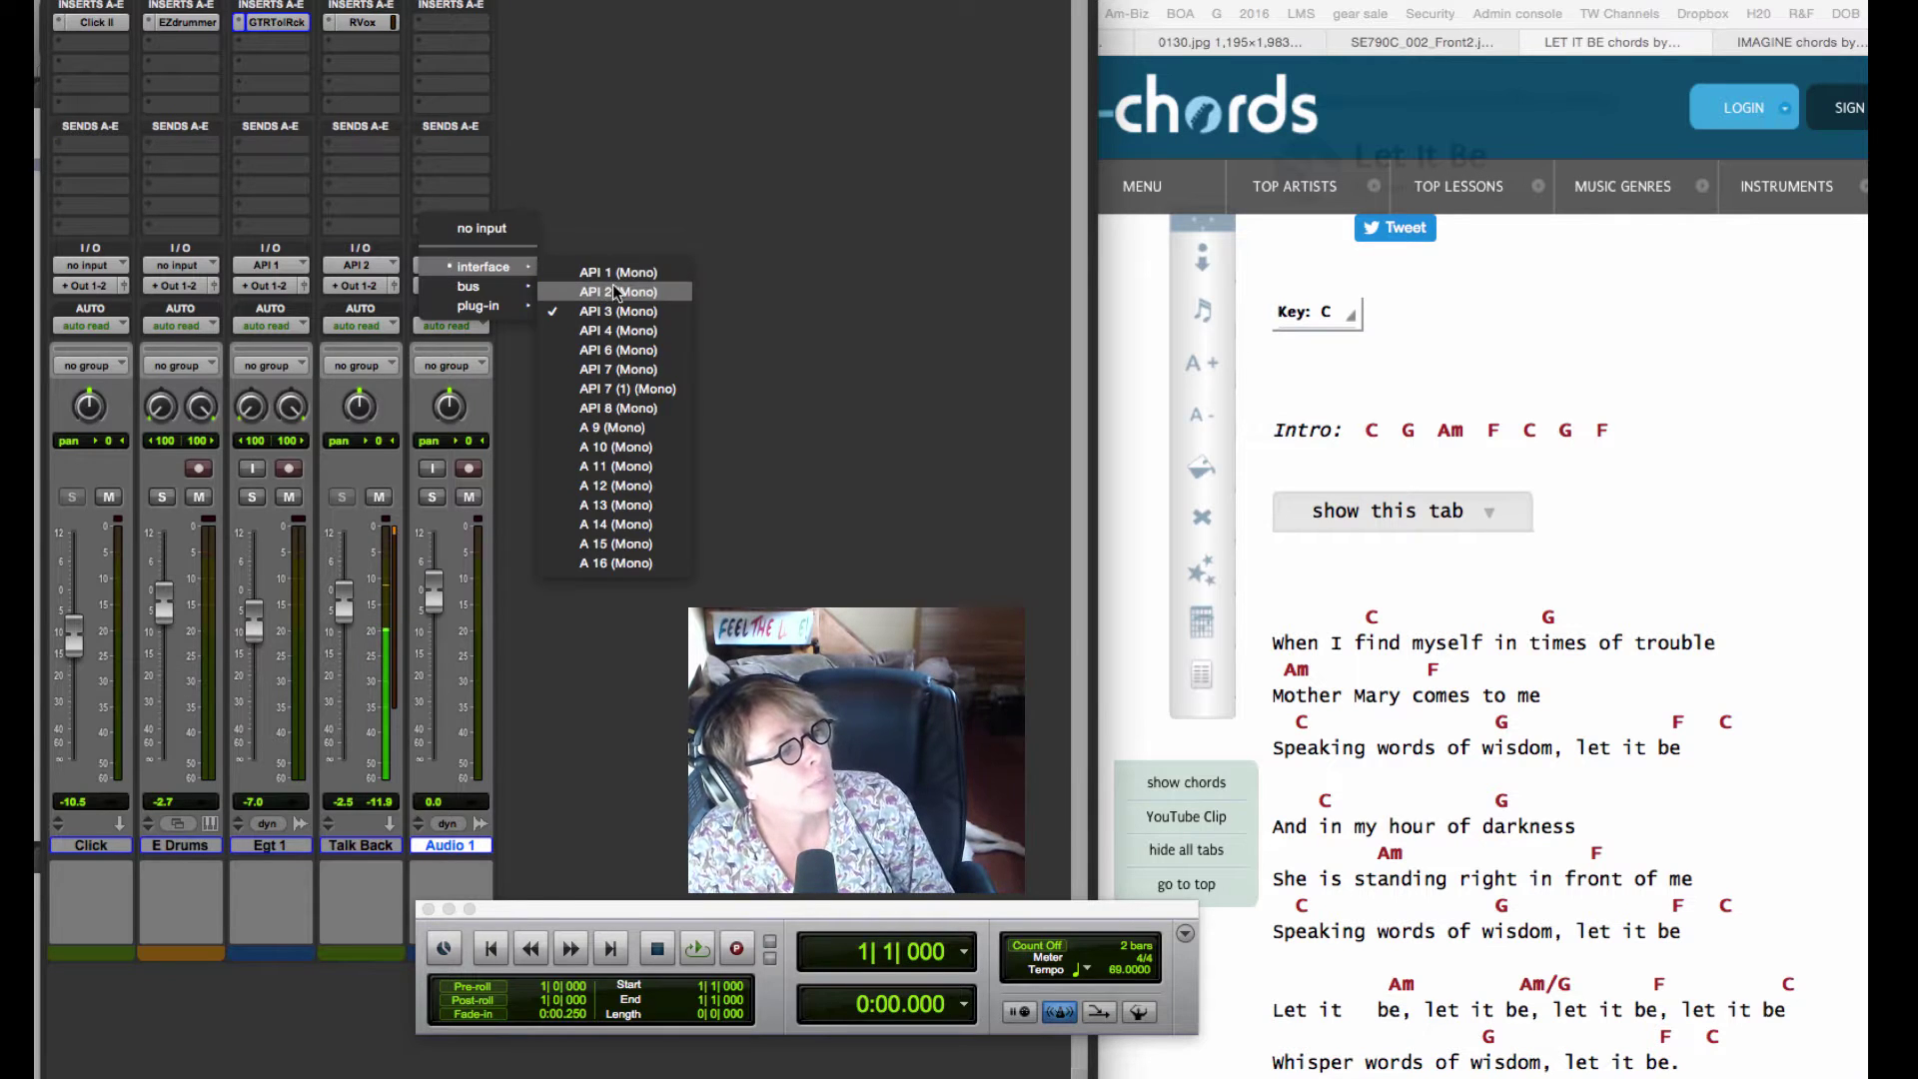
click(615, 291)
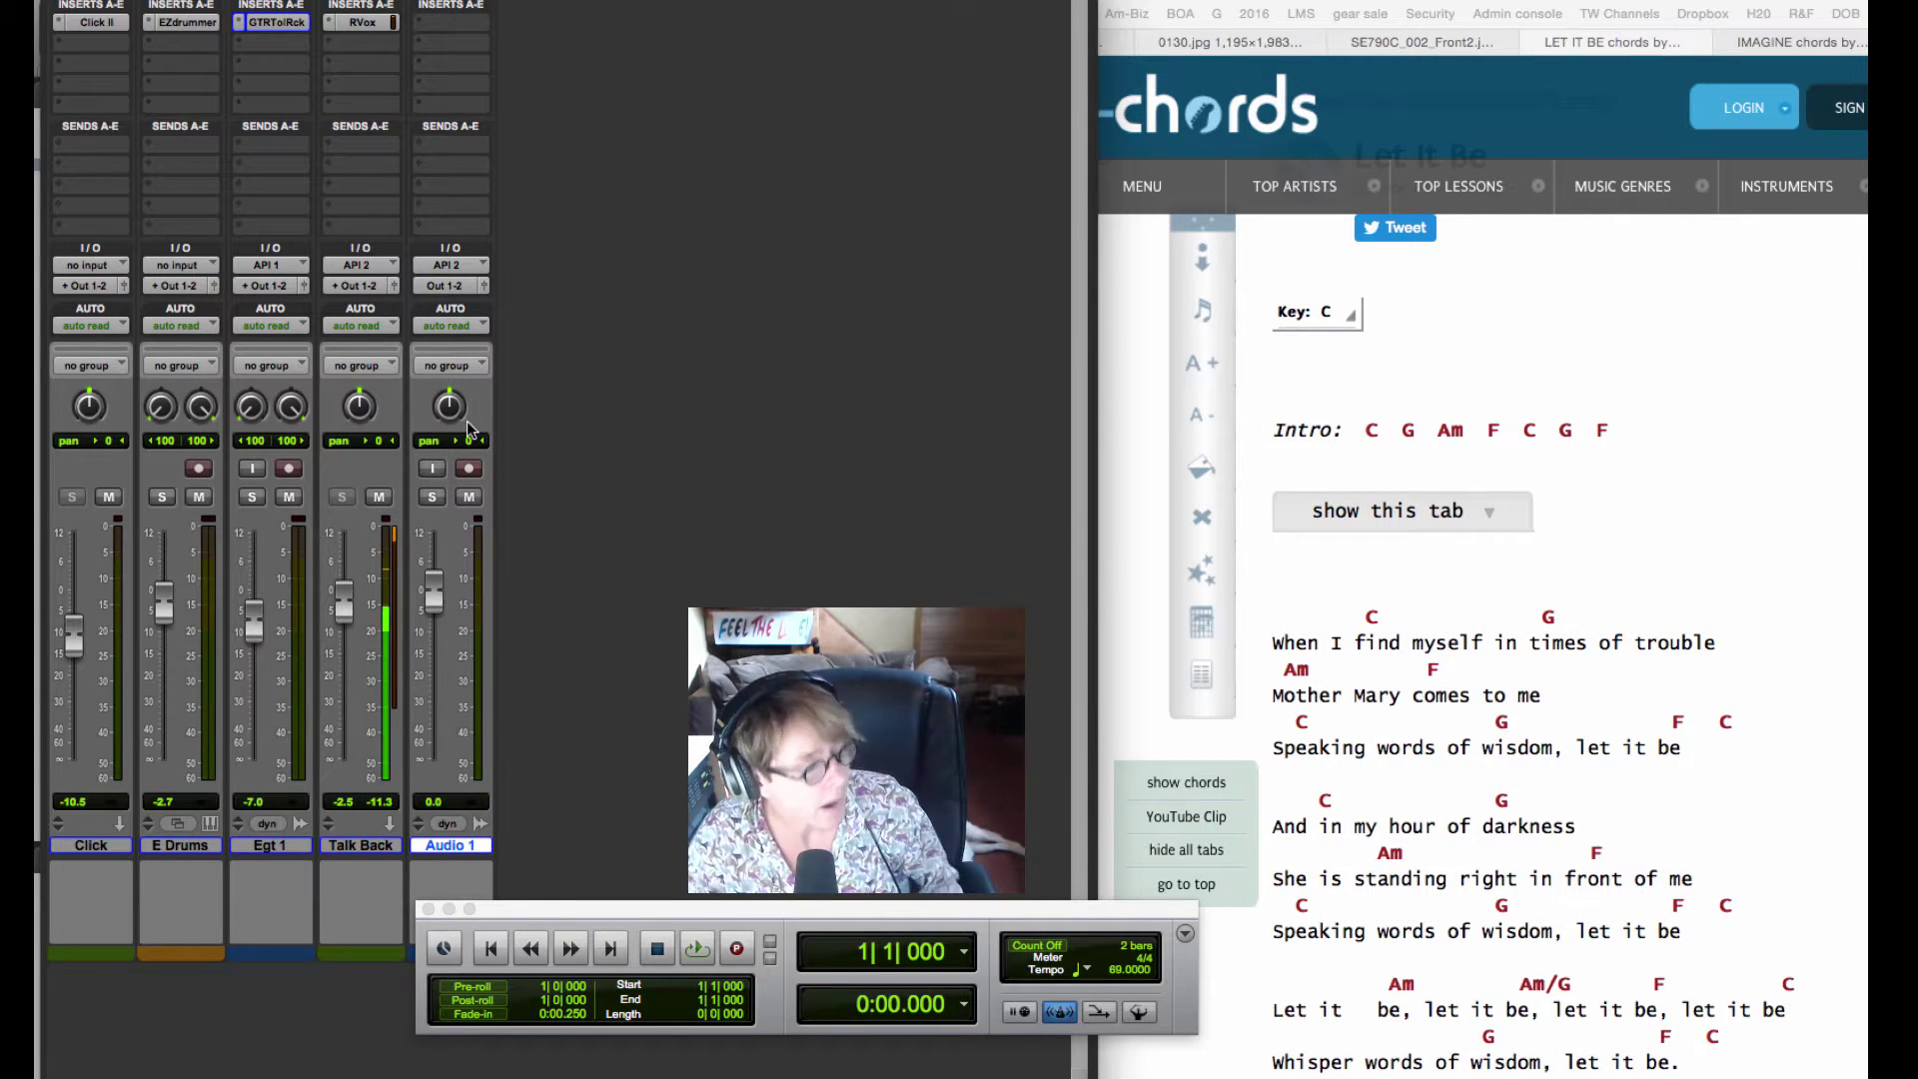
Step: Rename the new audio track "Scr Vox"
double_click(449, 843)
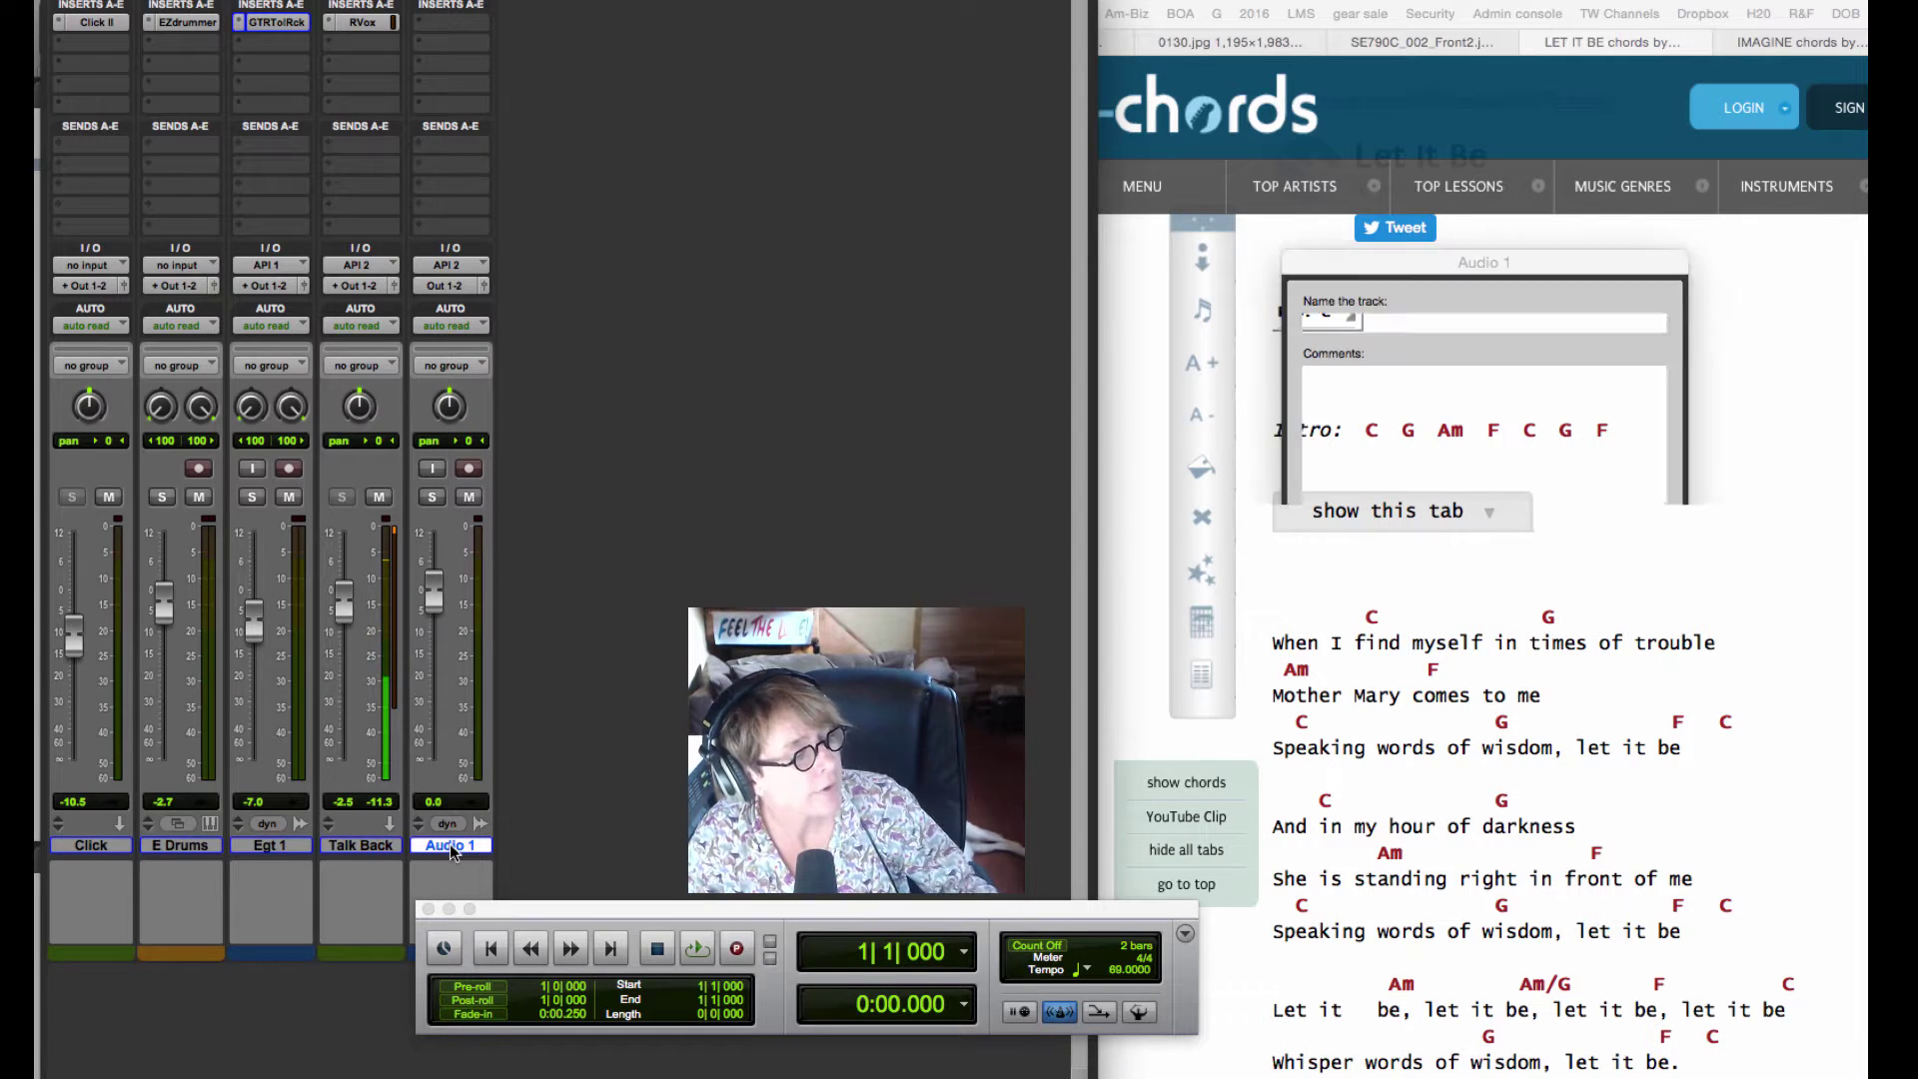
text(Scr Vox)
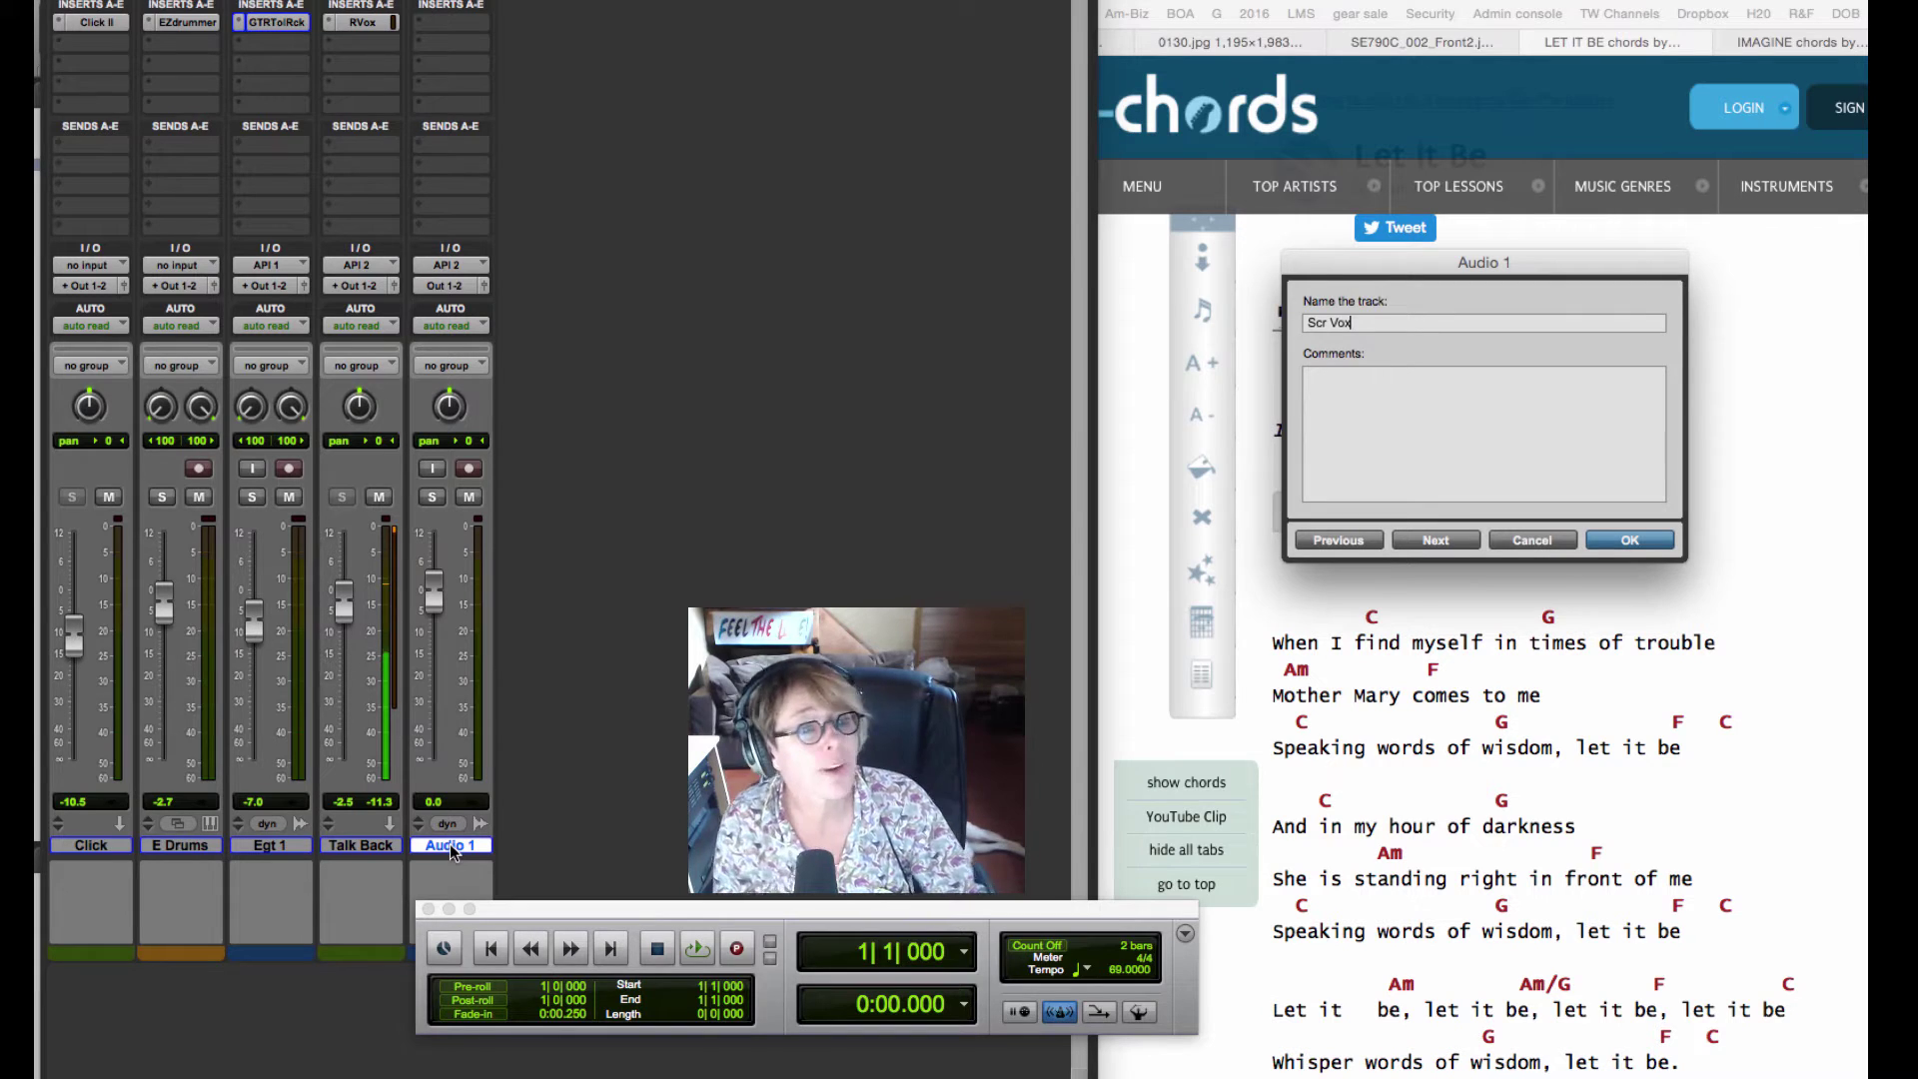
key(Return)
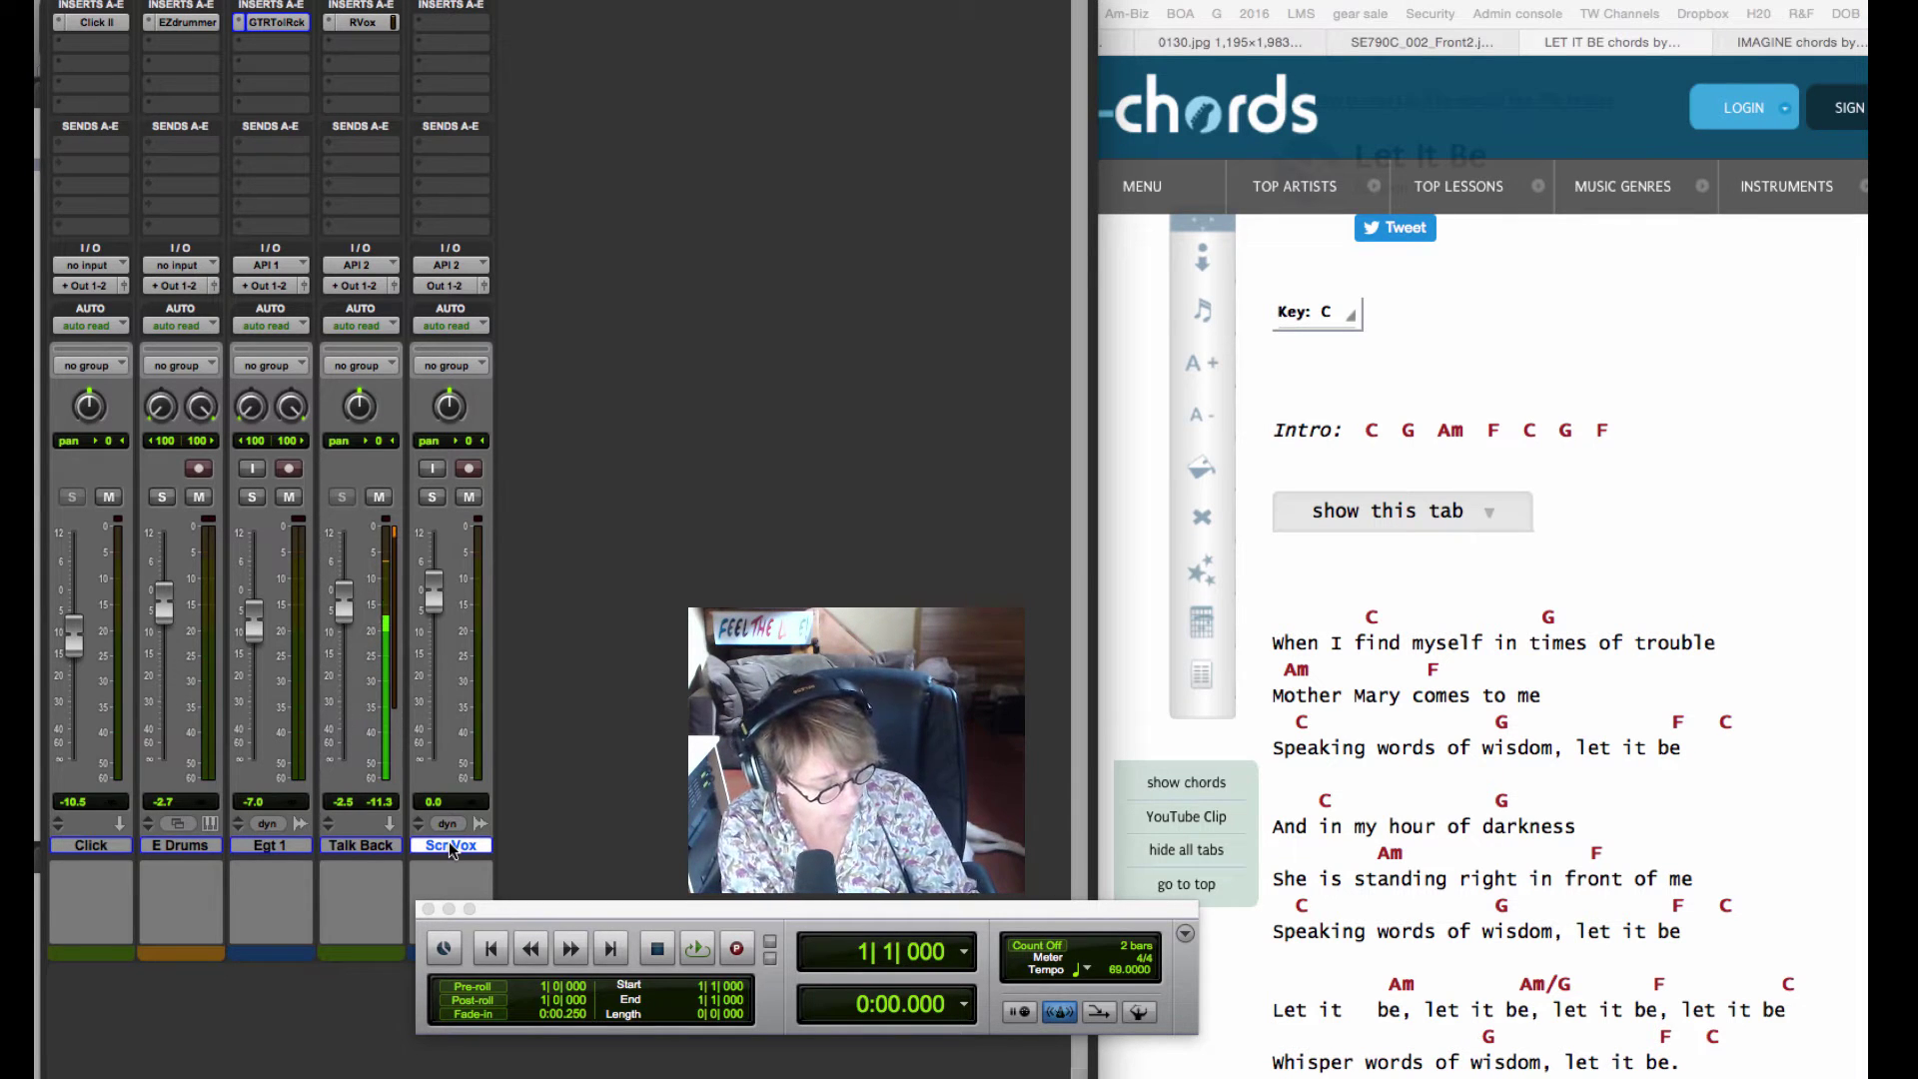
Step: Create one new stereo Aux Input track after Scr Vox and name it "Verb1"
key(shift+super+n)
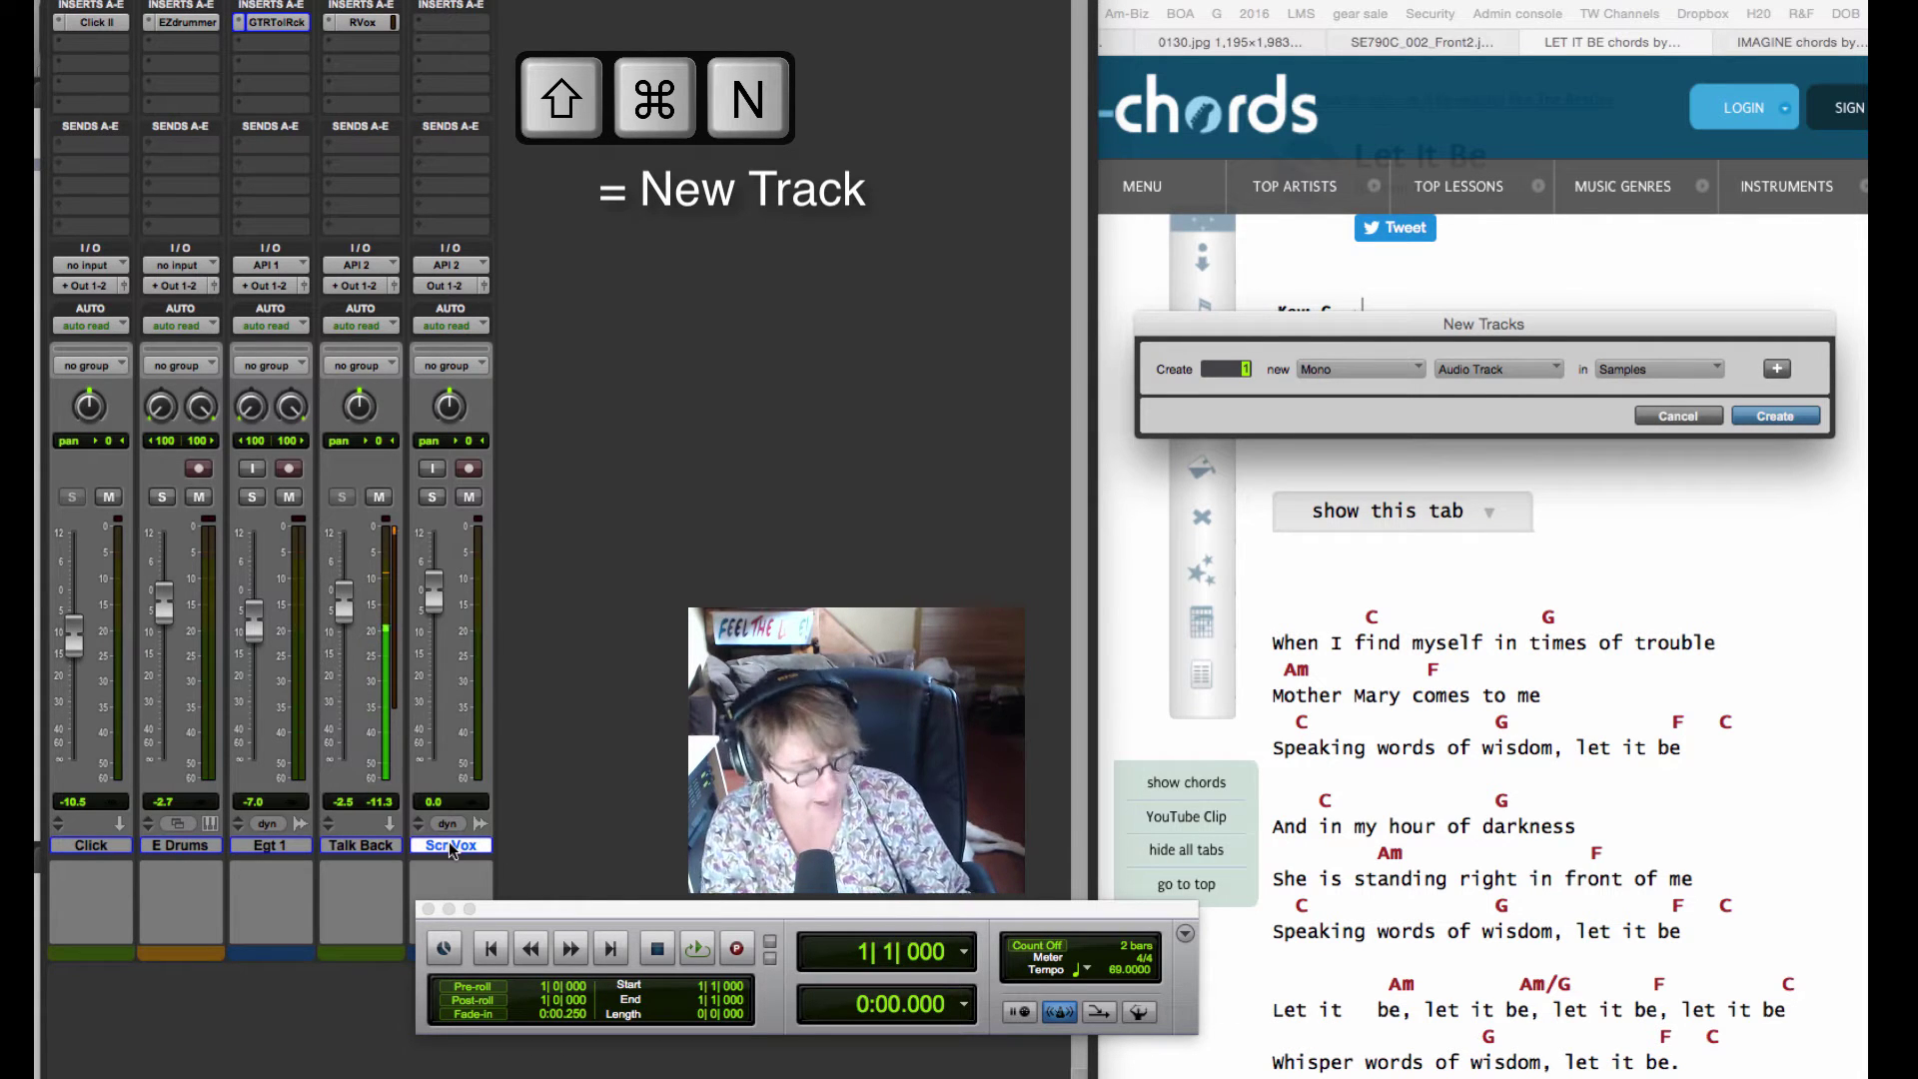
click(1357, 373)
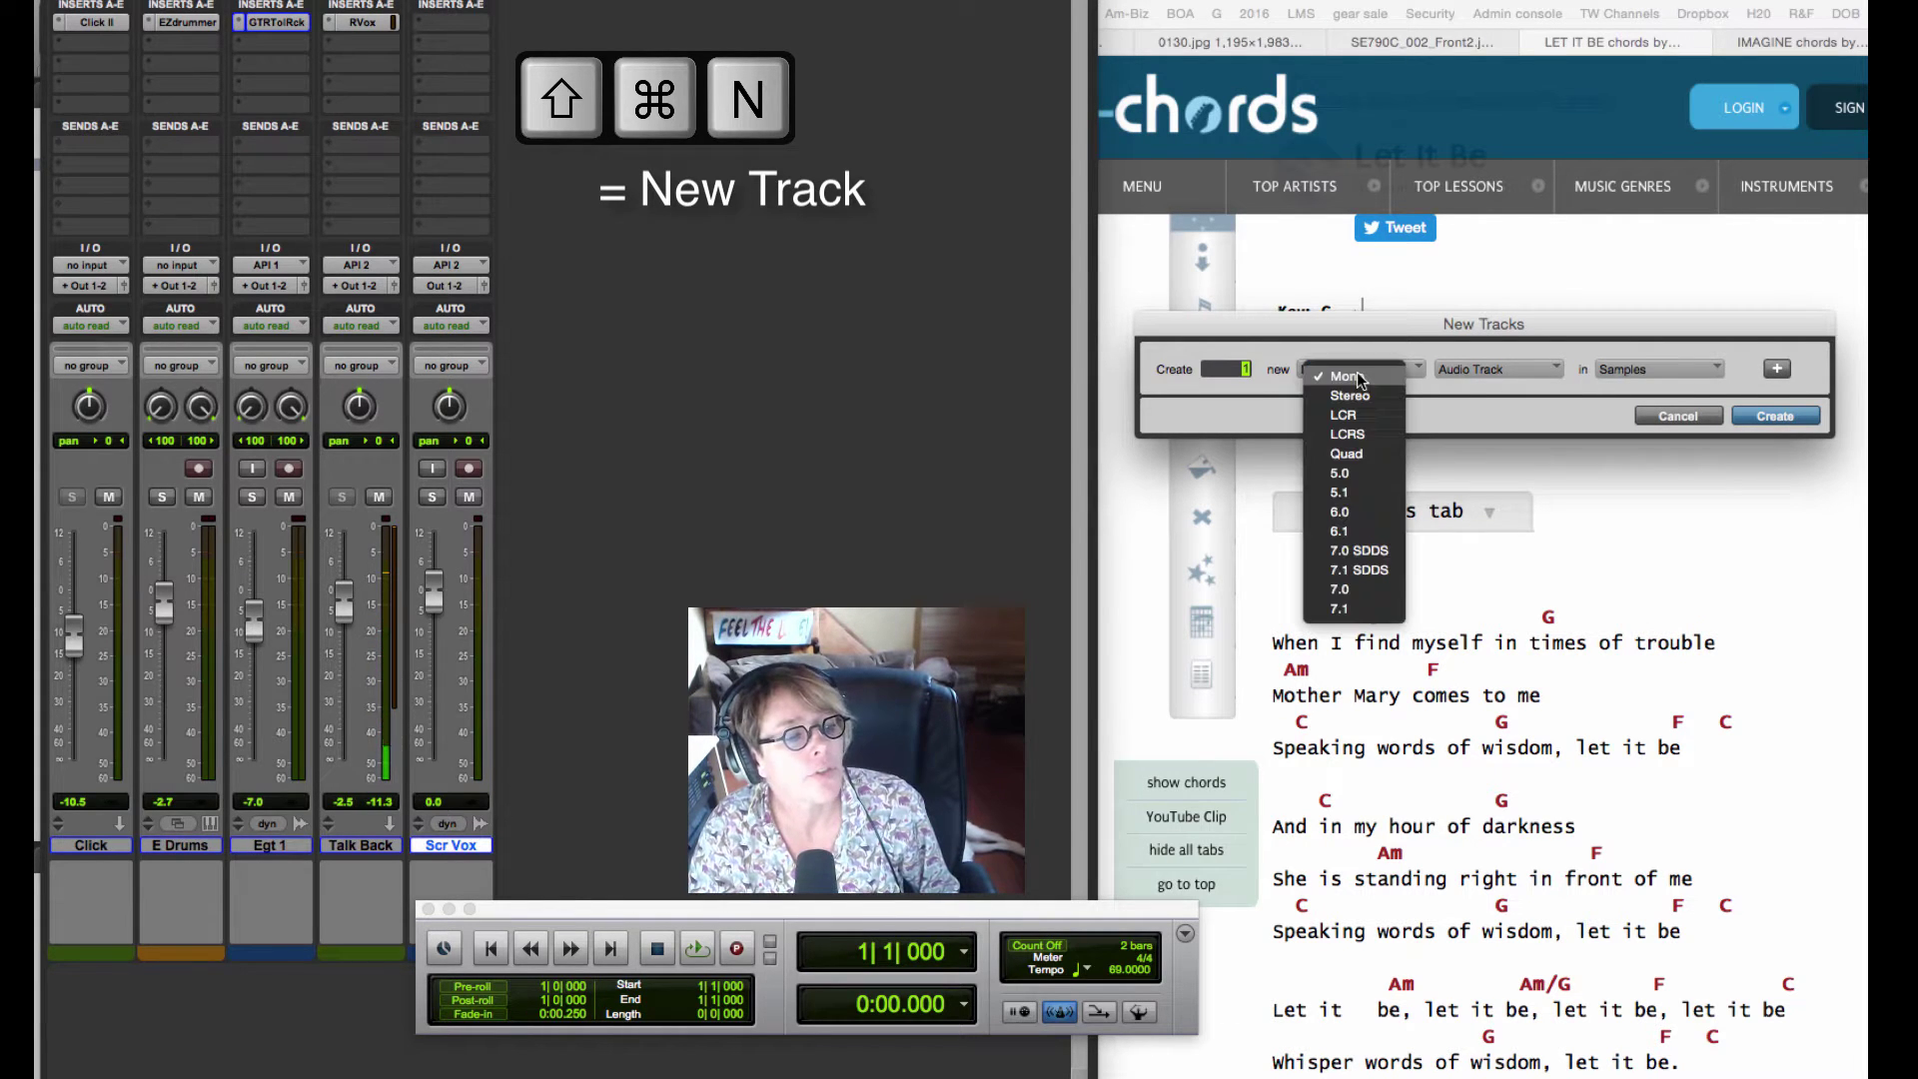
click(1364, 396)
click(1488, 371)
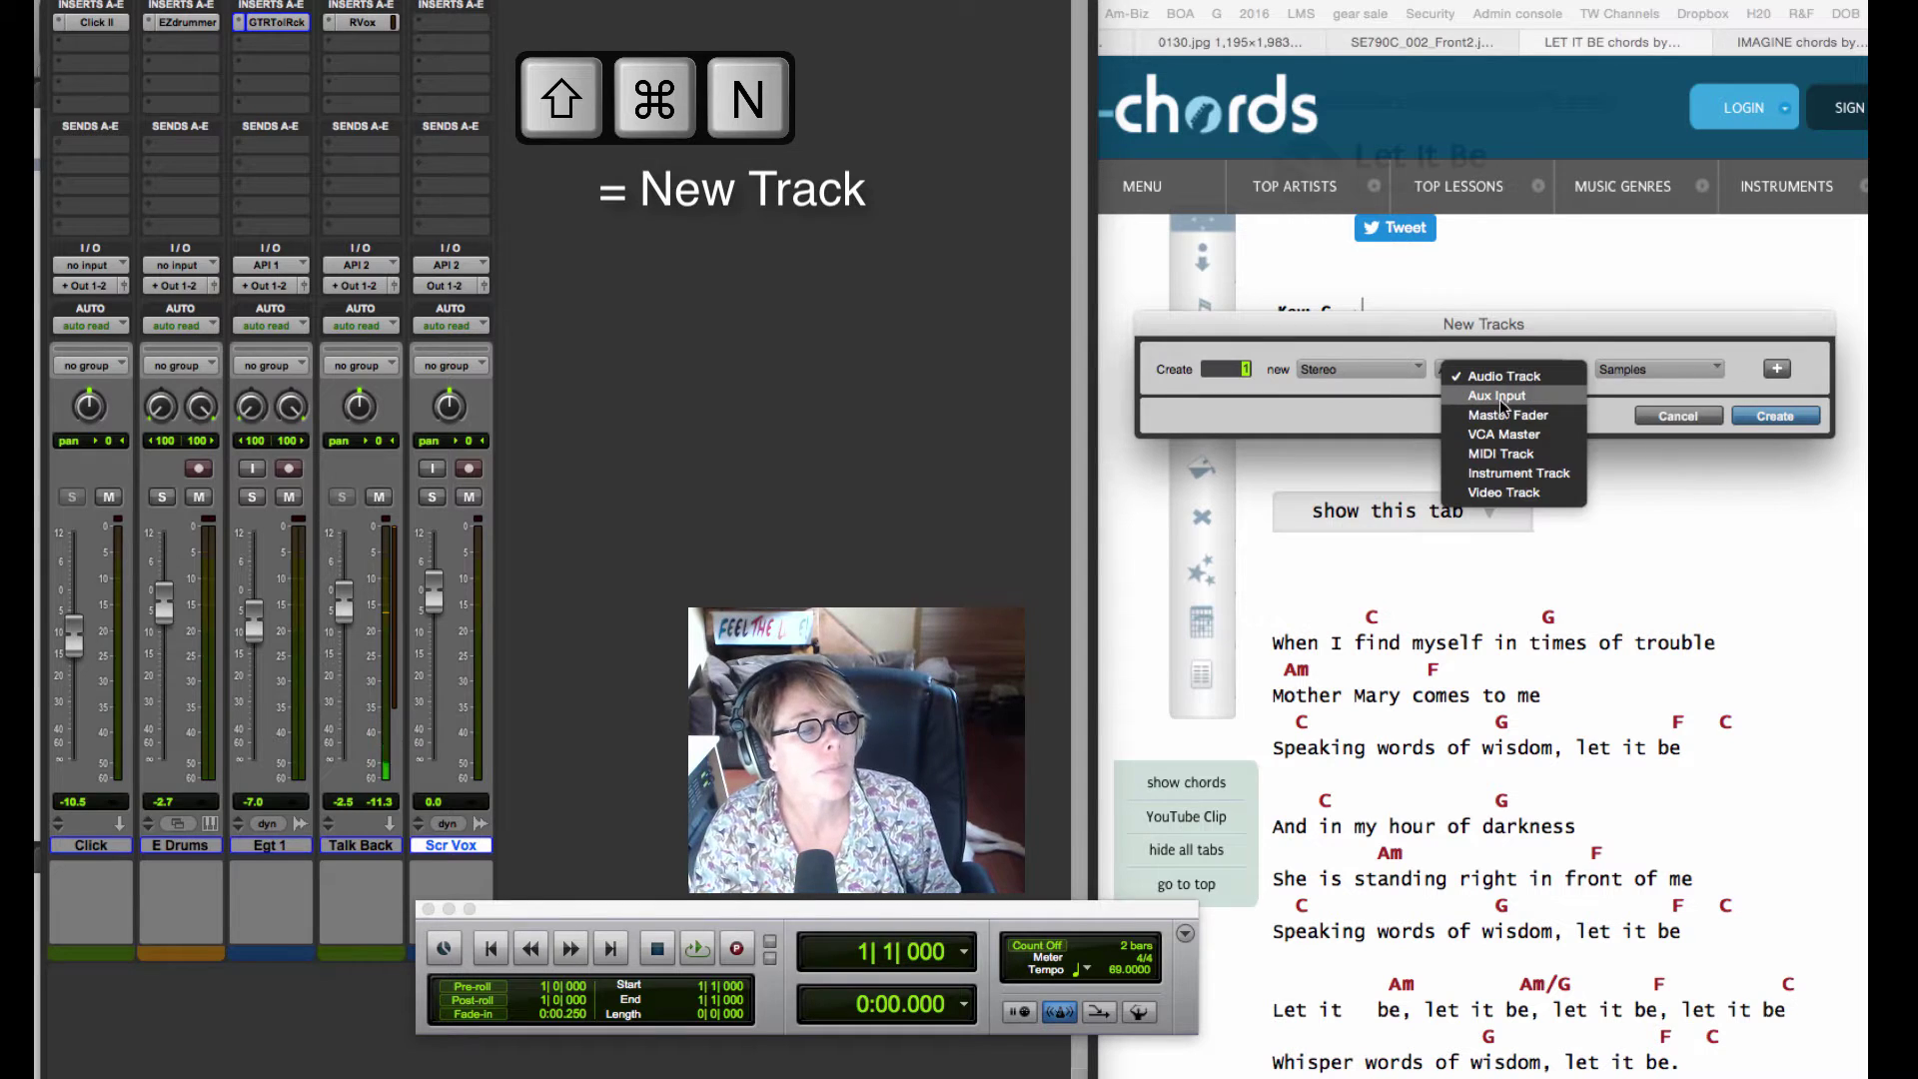
click(1499, 397)
click(1775, 415)
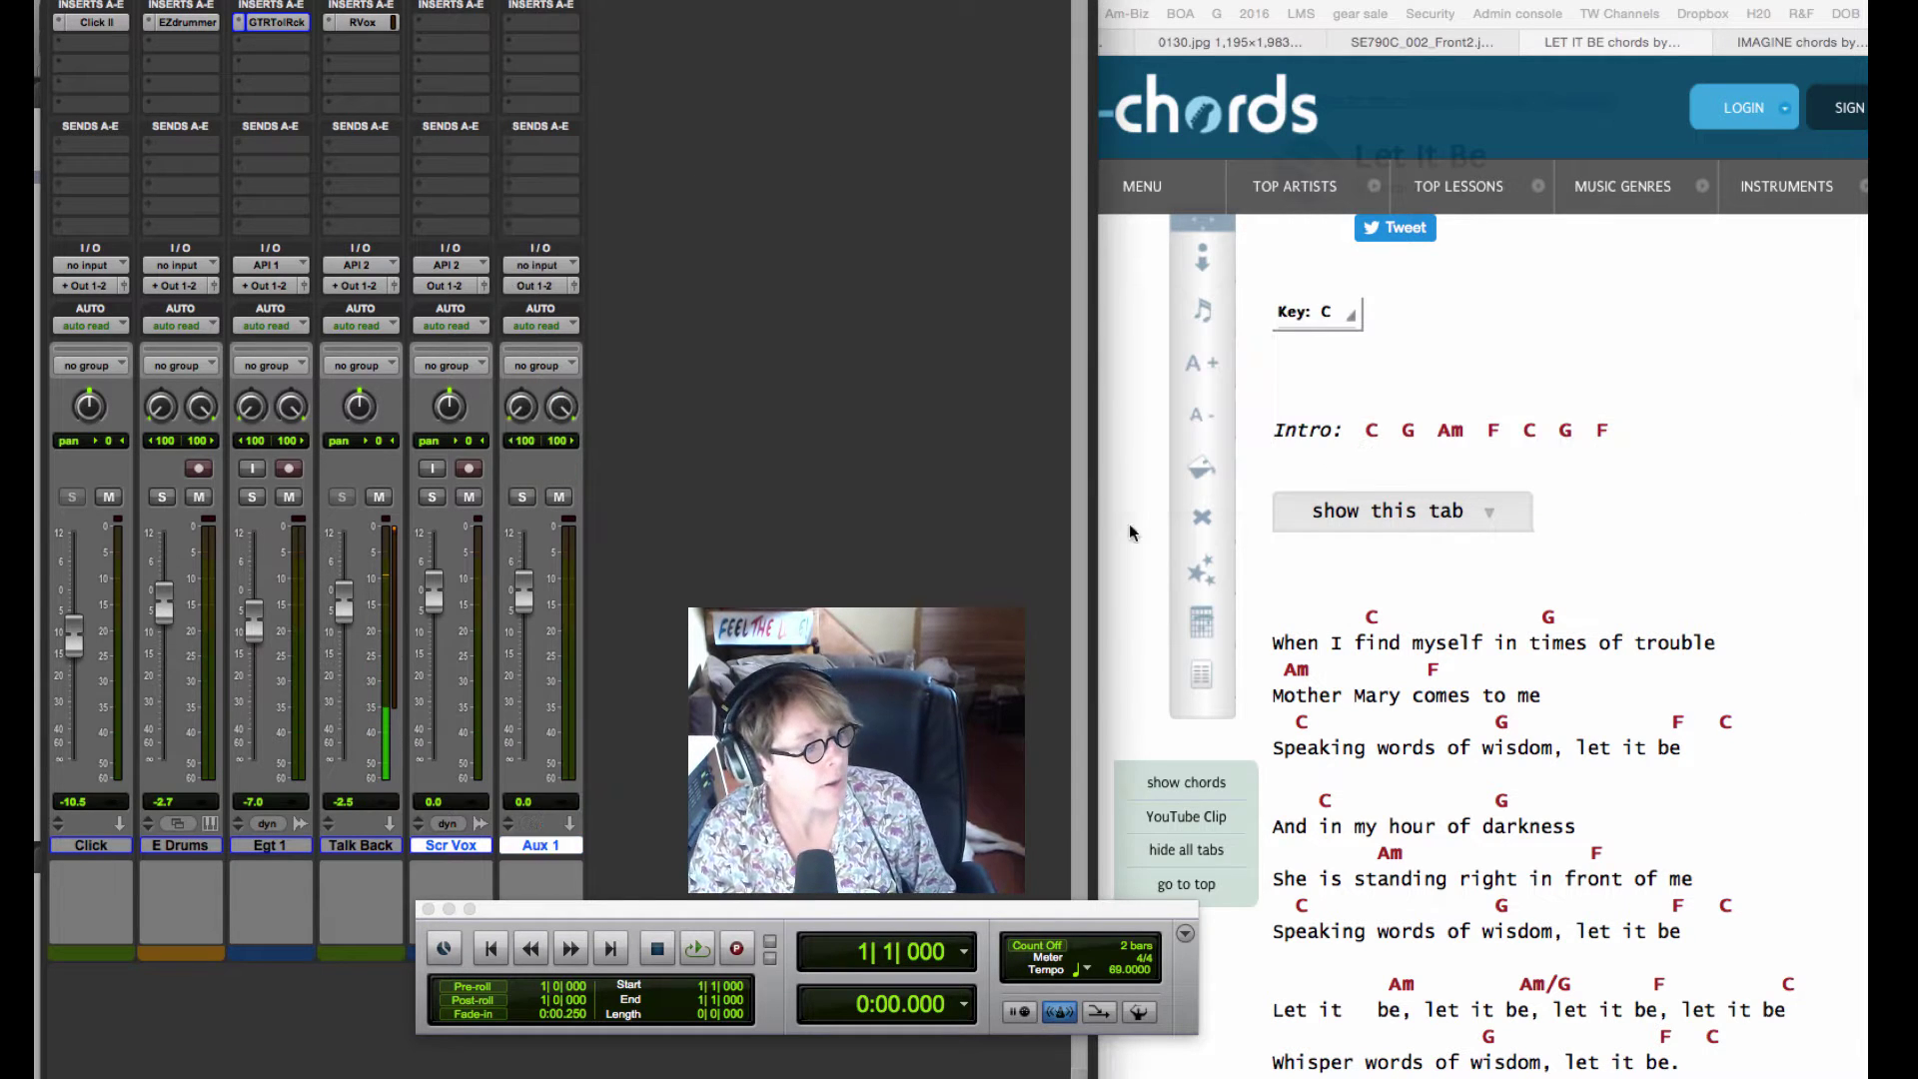
double_click(538, 847)
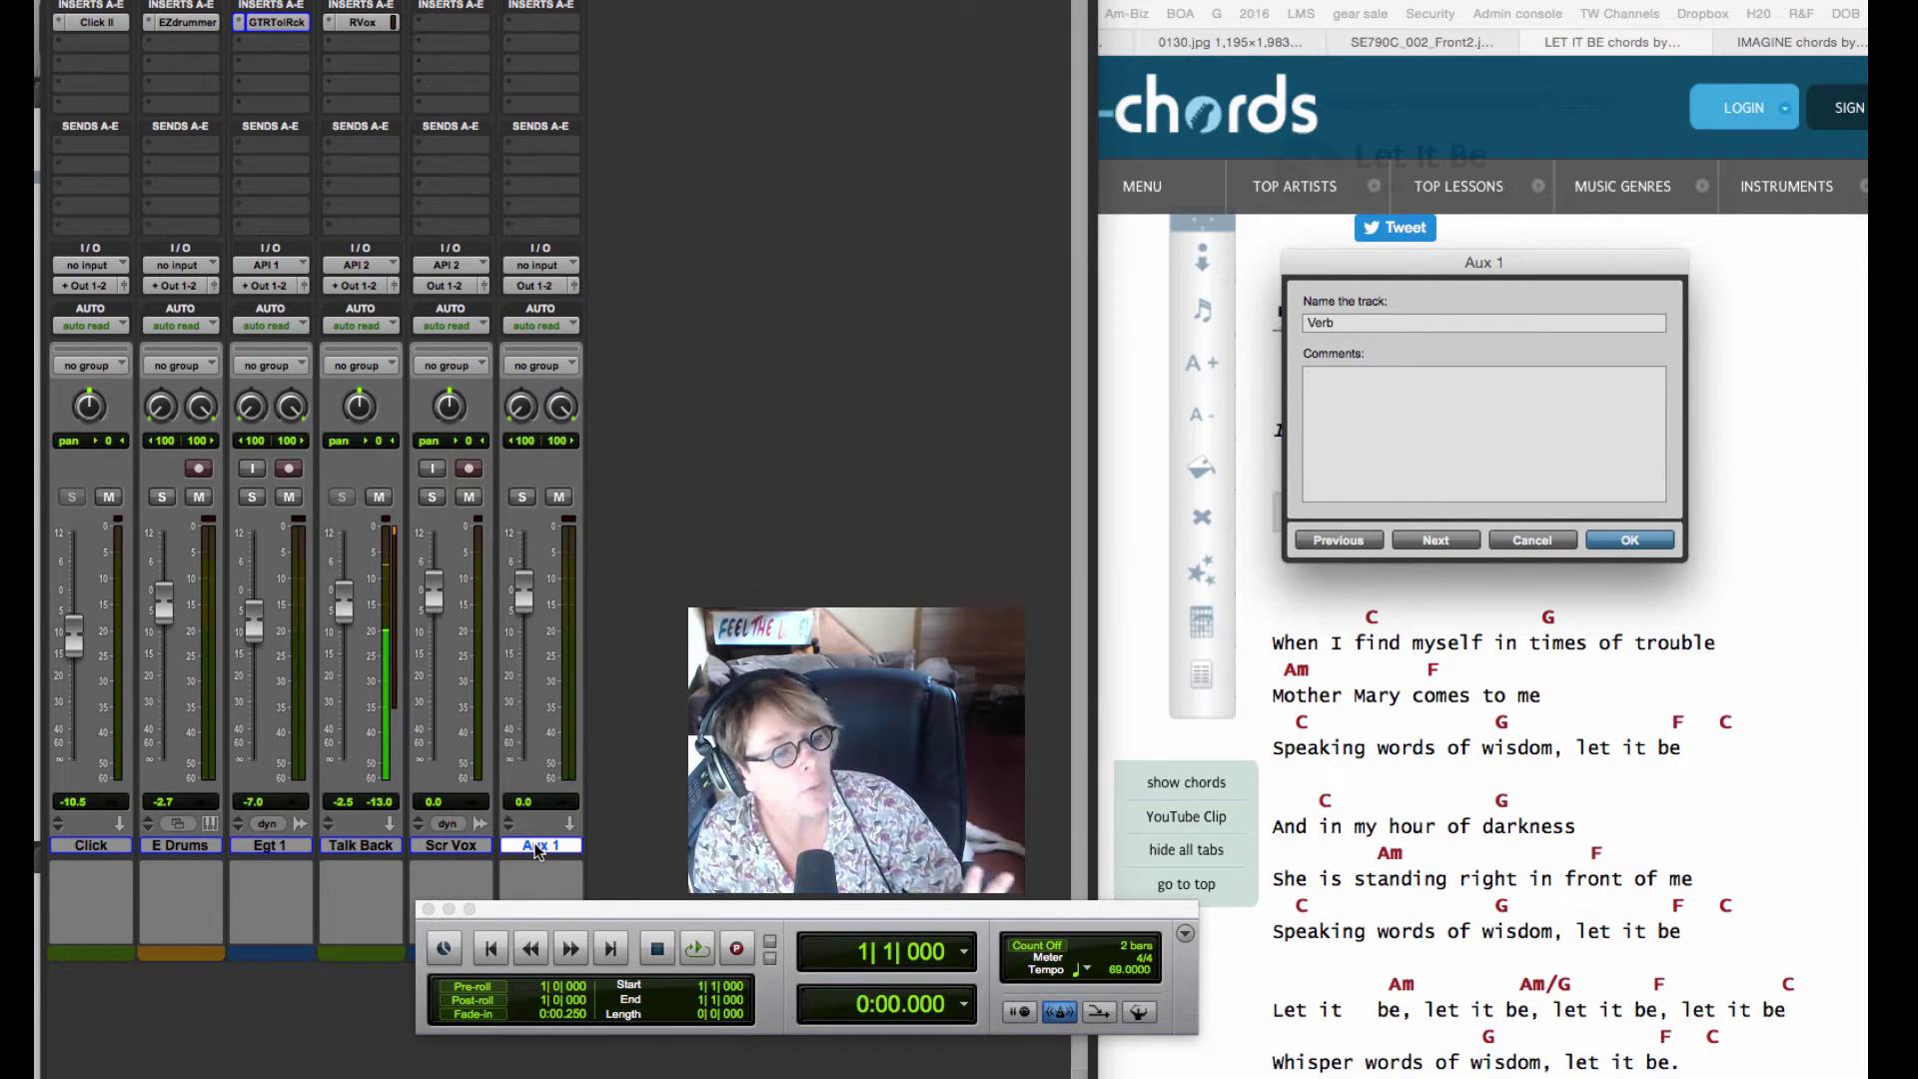
key(Return)
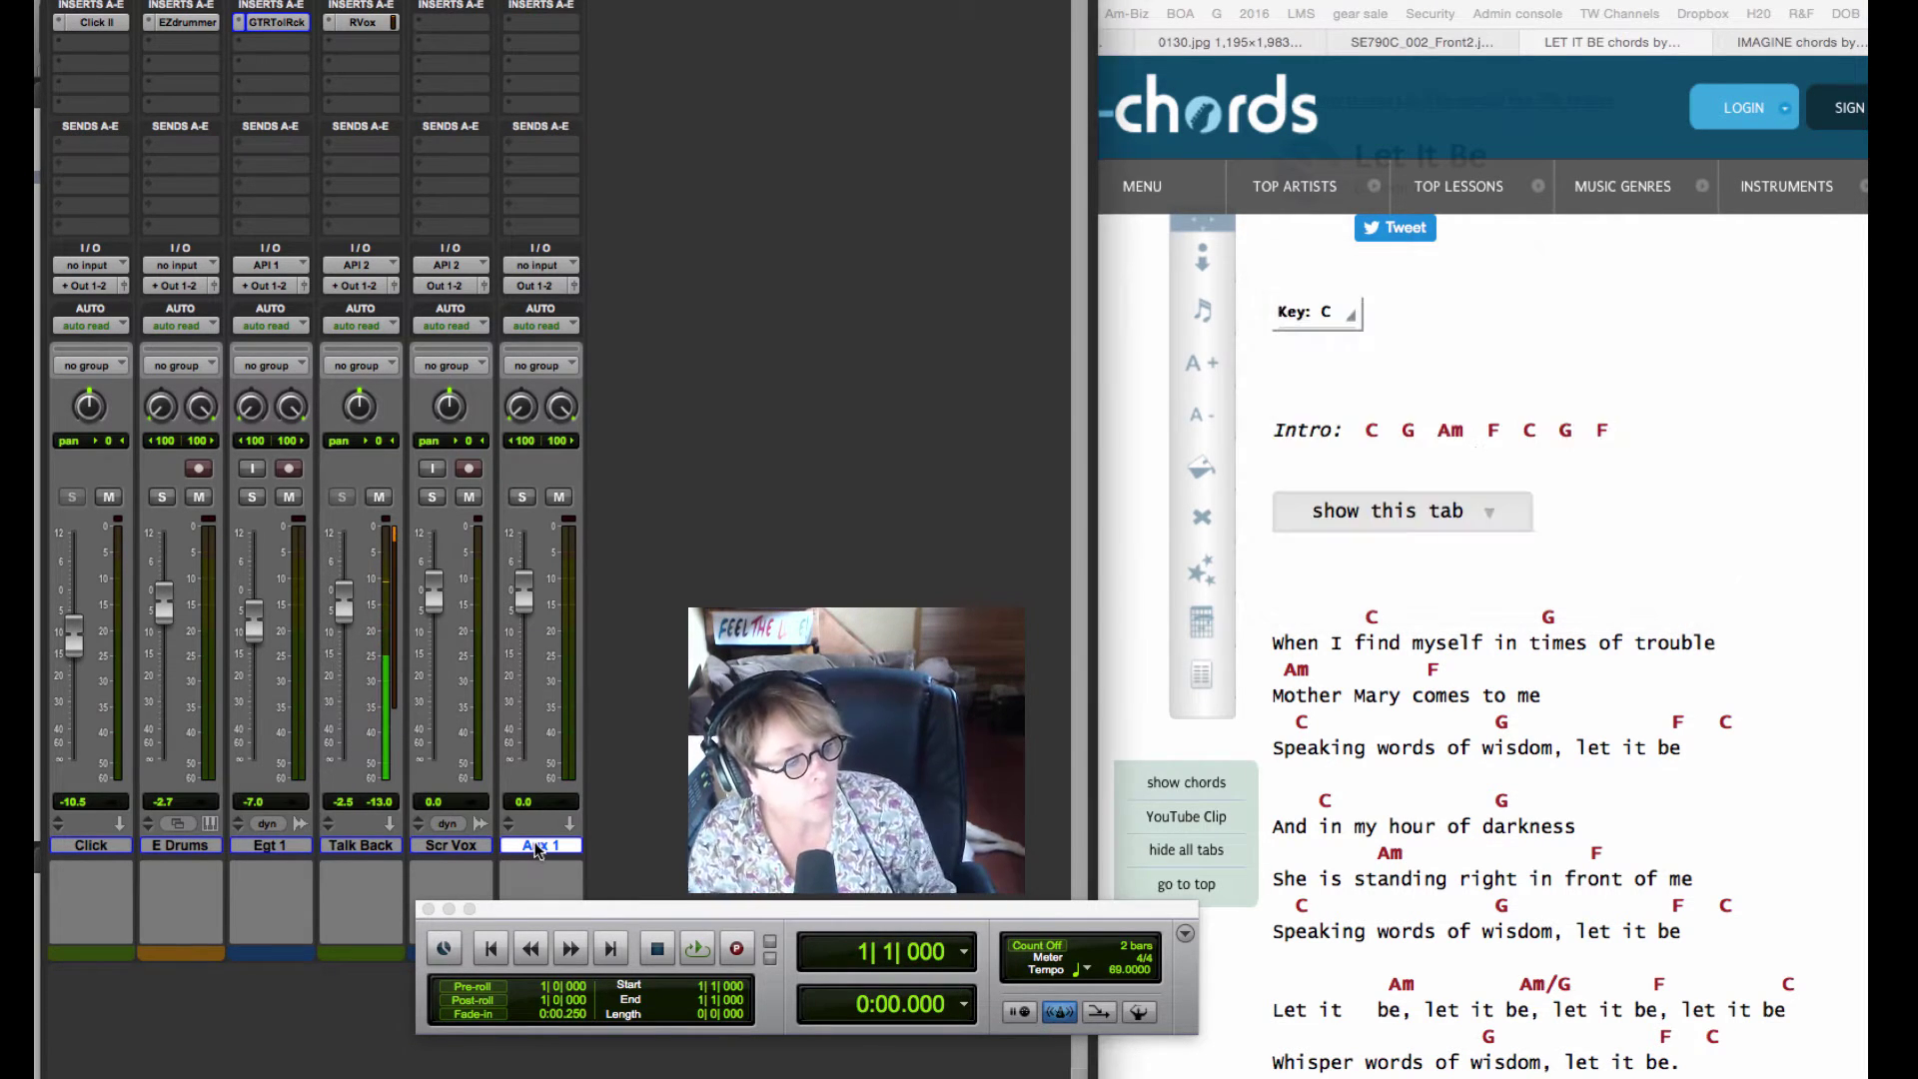
Step: Insert the multichannel D-Verb (stereo) reverb on the Verb1 track, keep its mix 100 % wet, and close the plug-in window
click(535, 21)
mouse_move(612, 70)
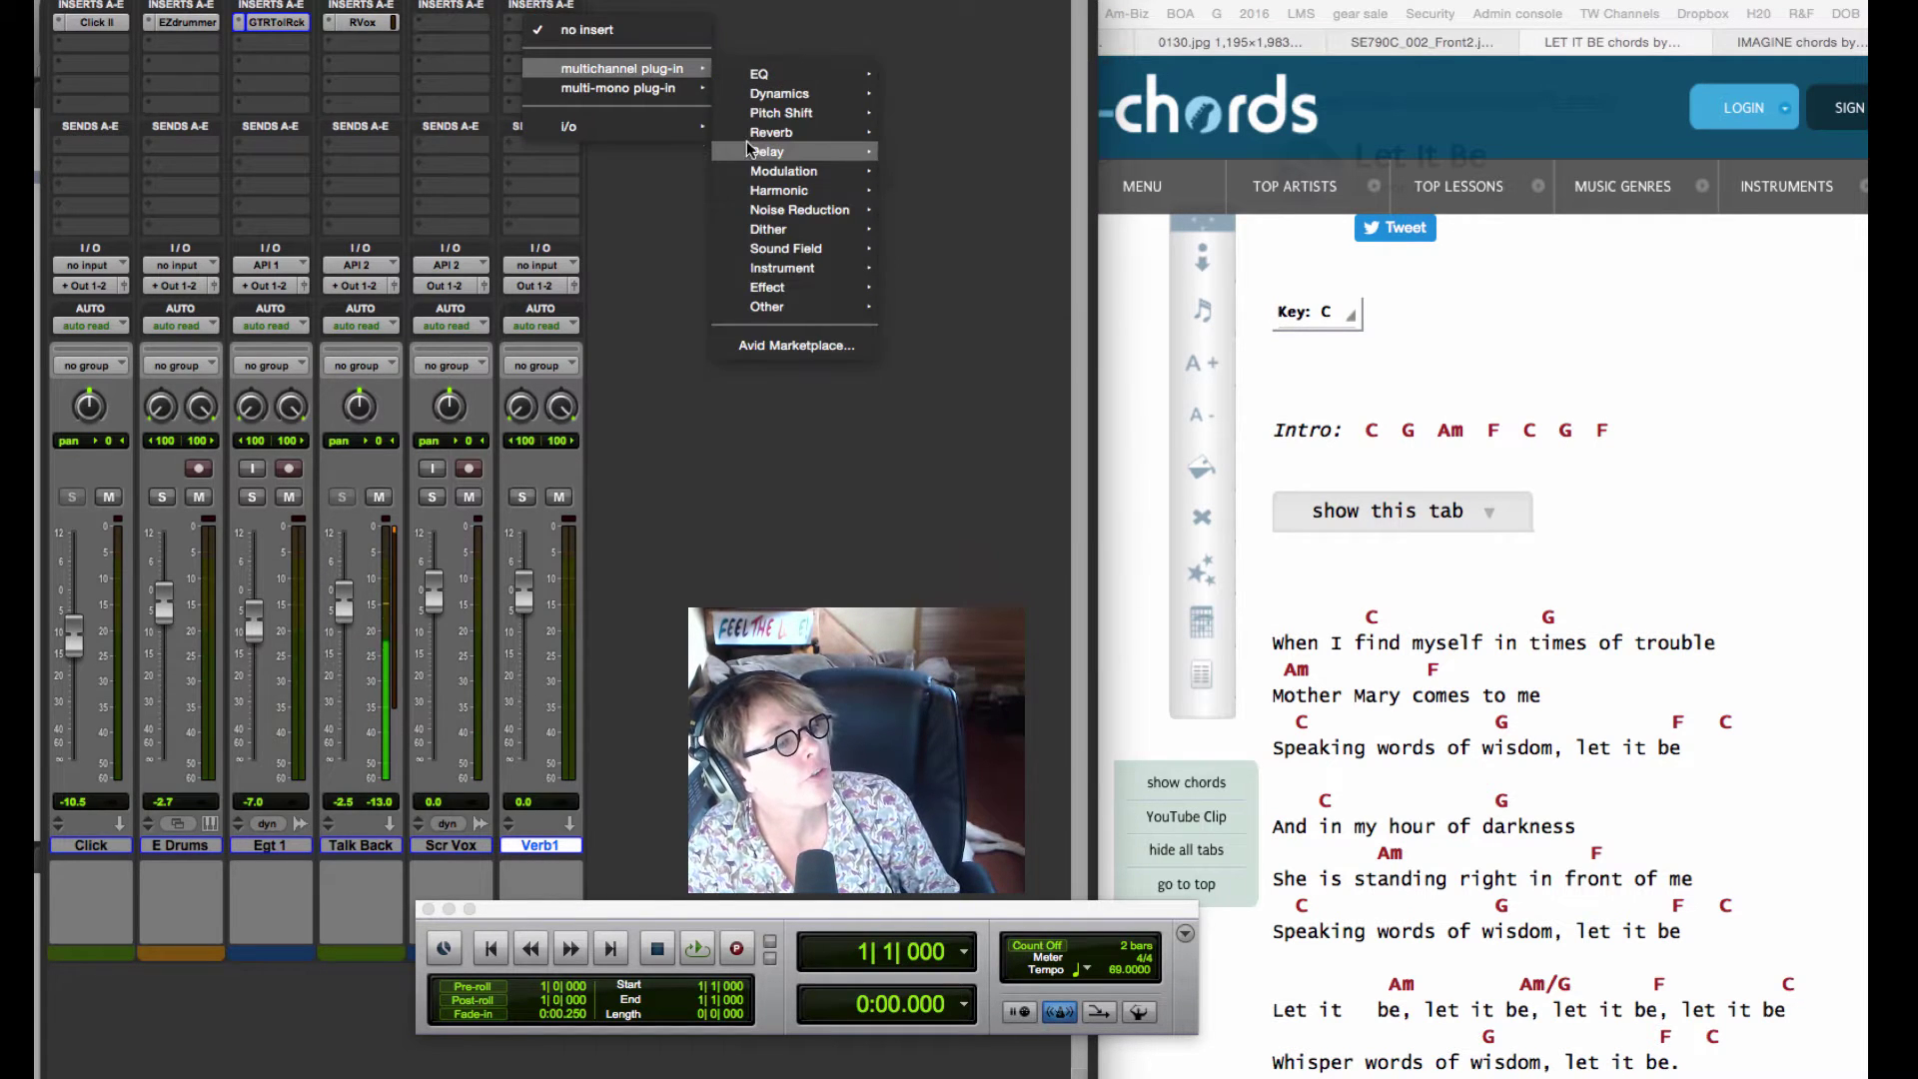
mouse_move(814, 141)
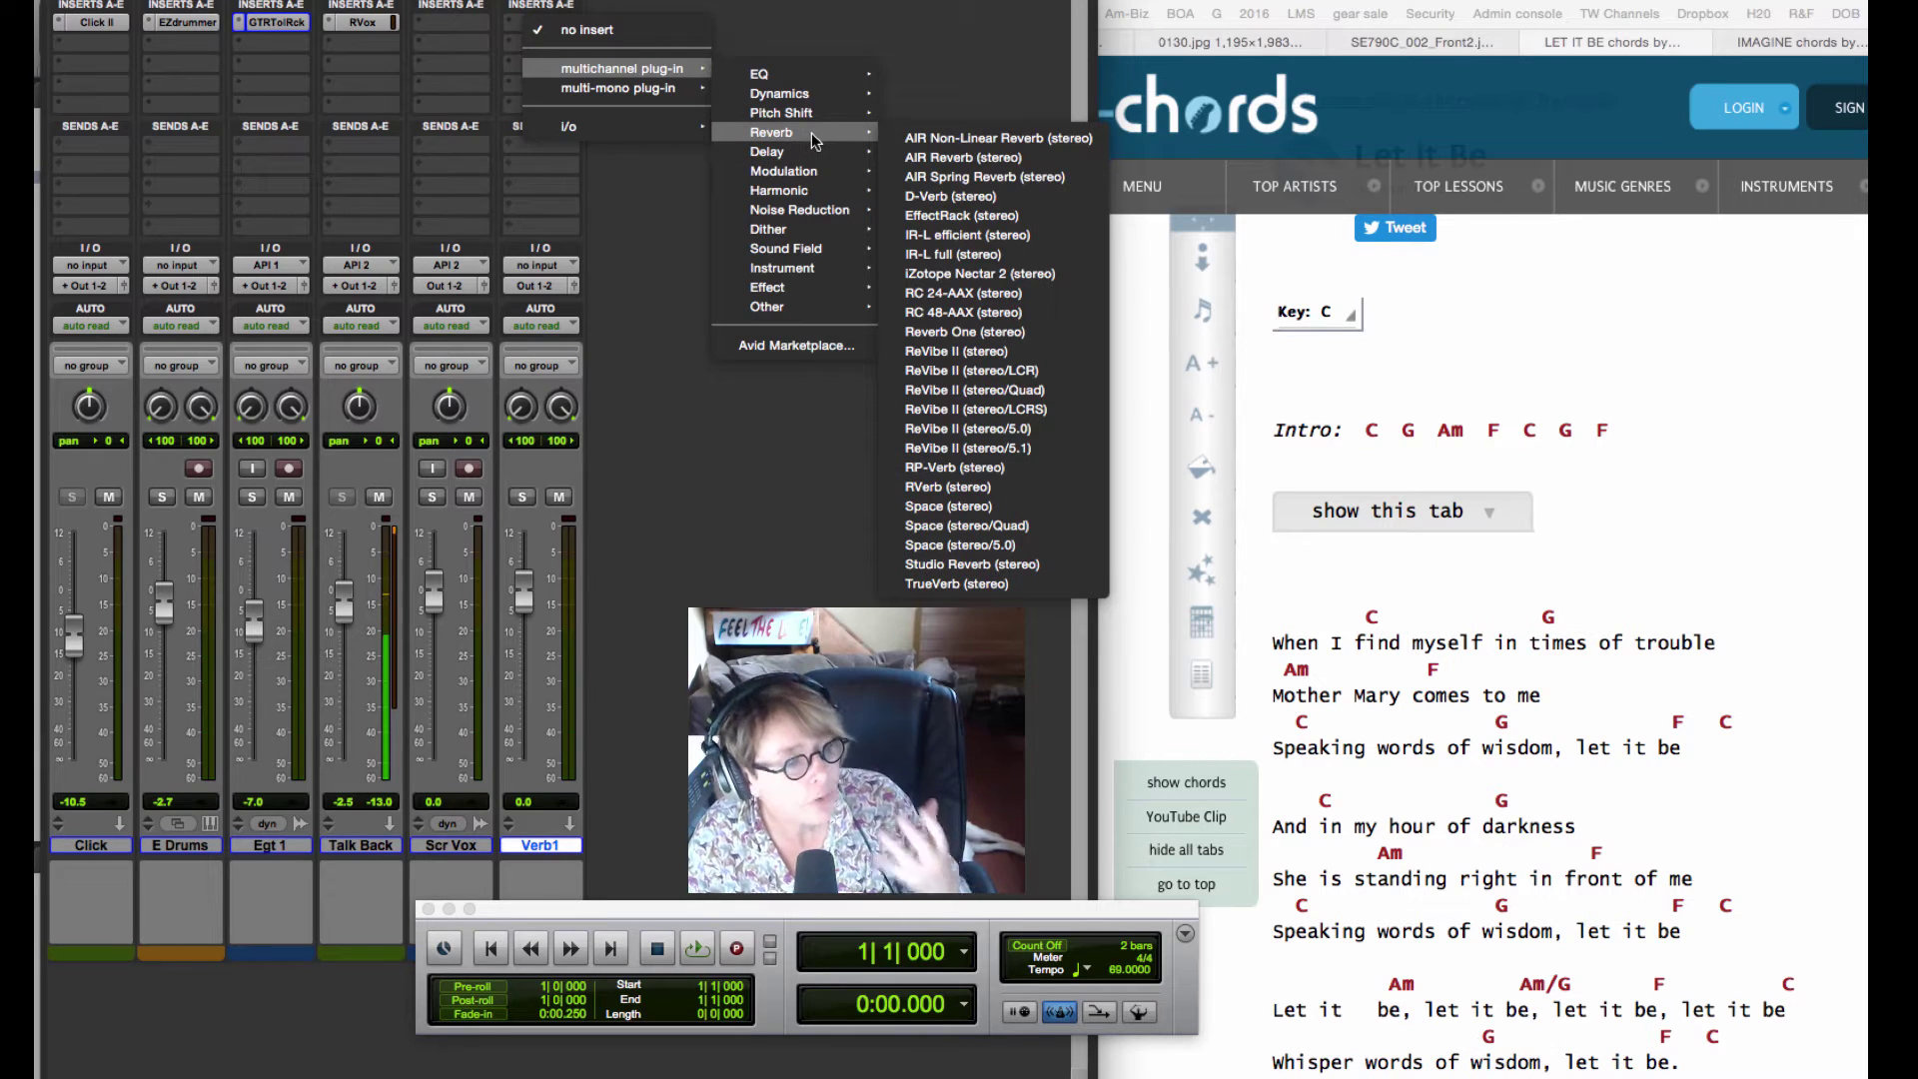
click(1025, 196)
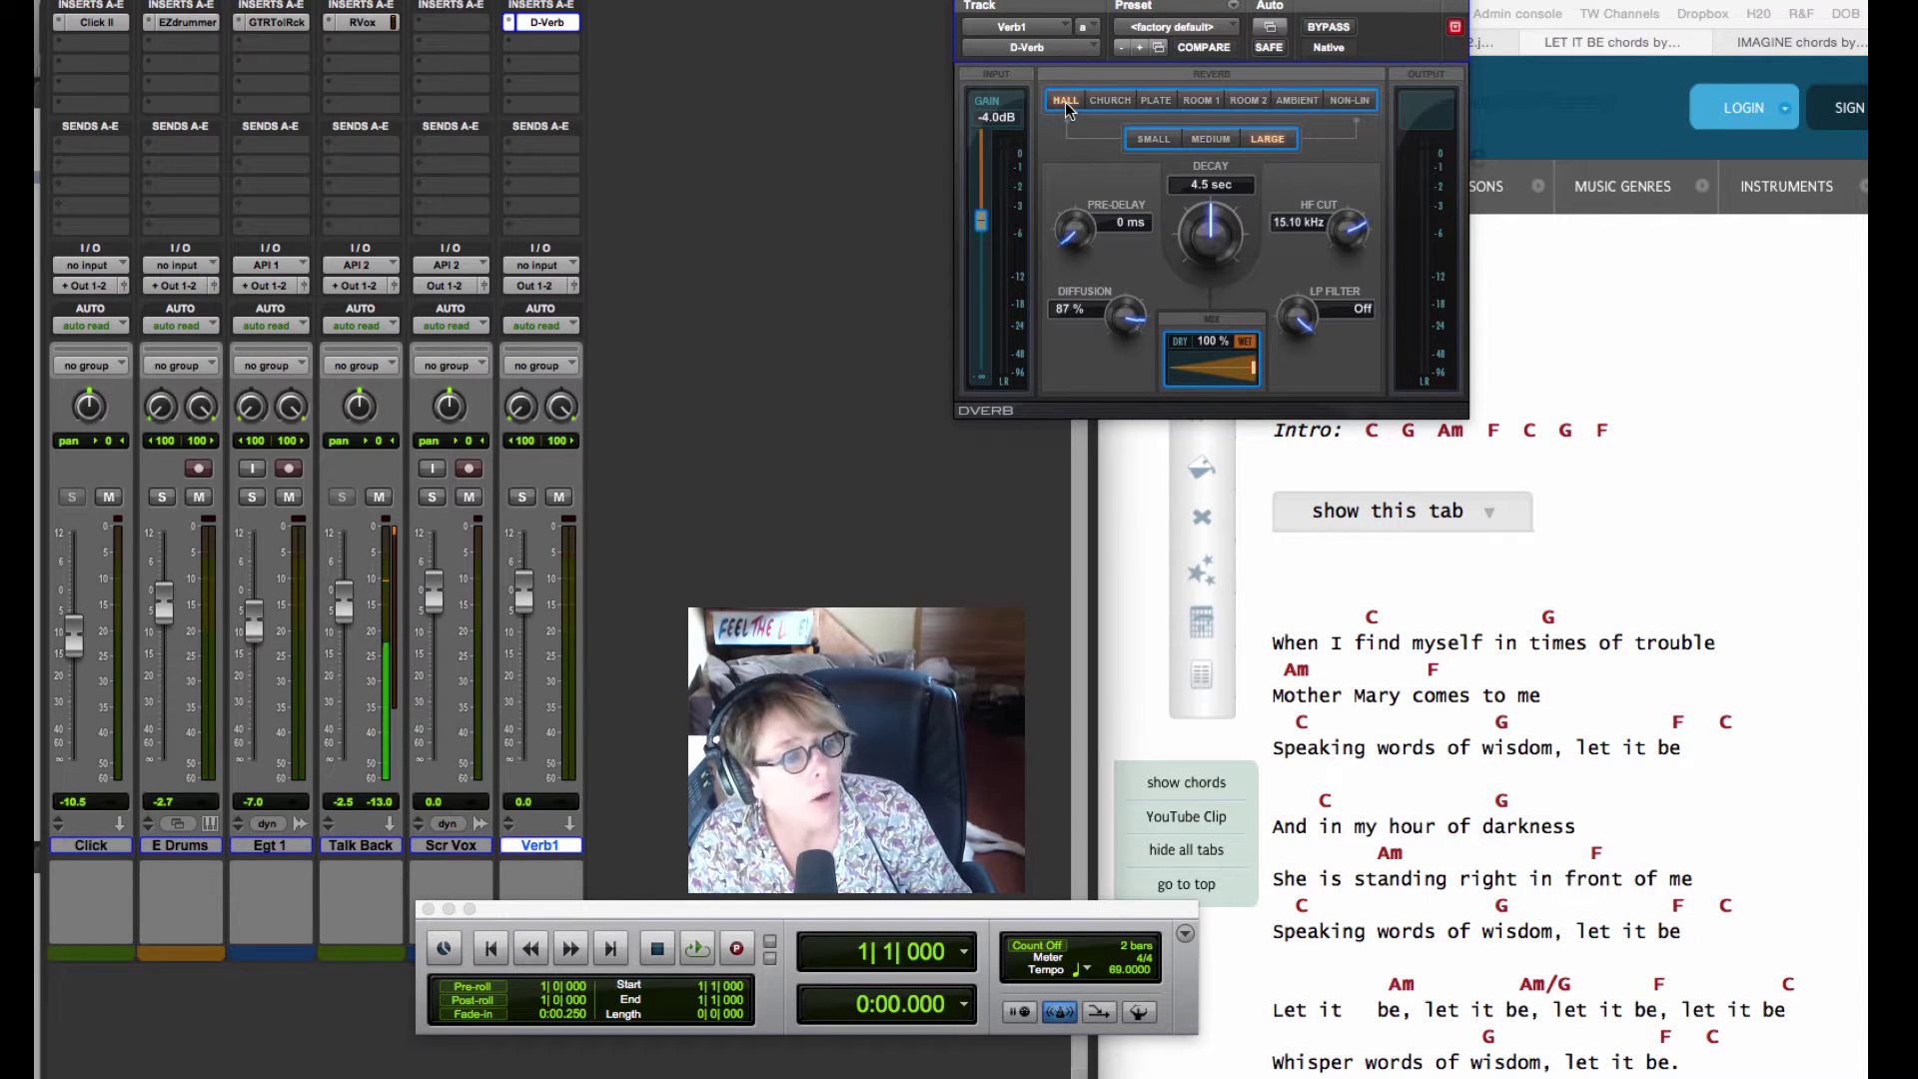
click(1235, 374)
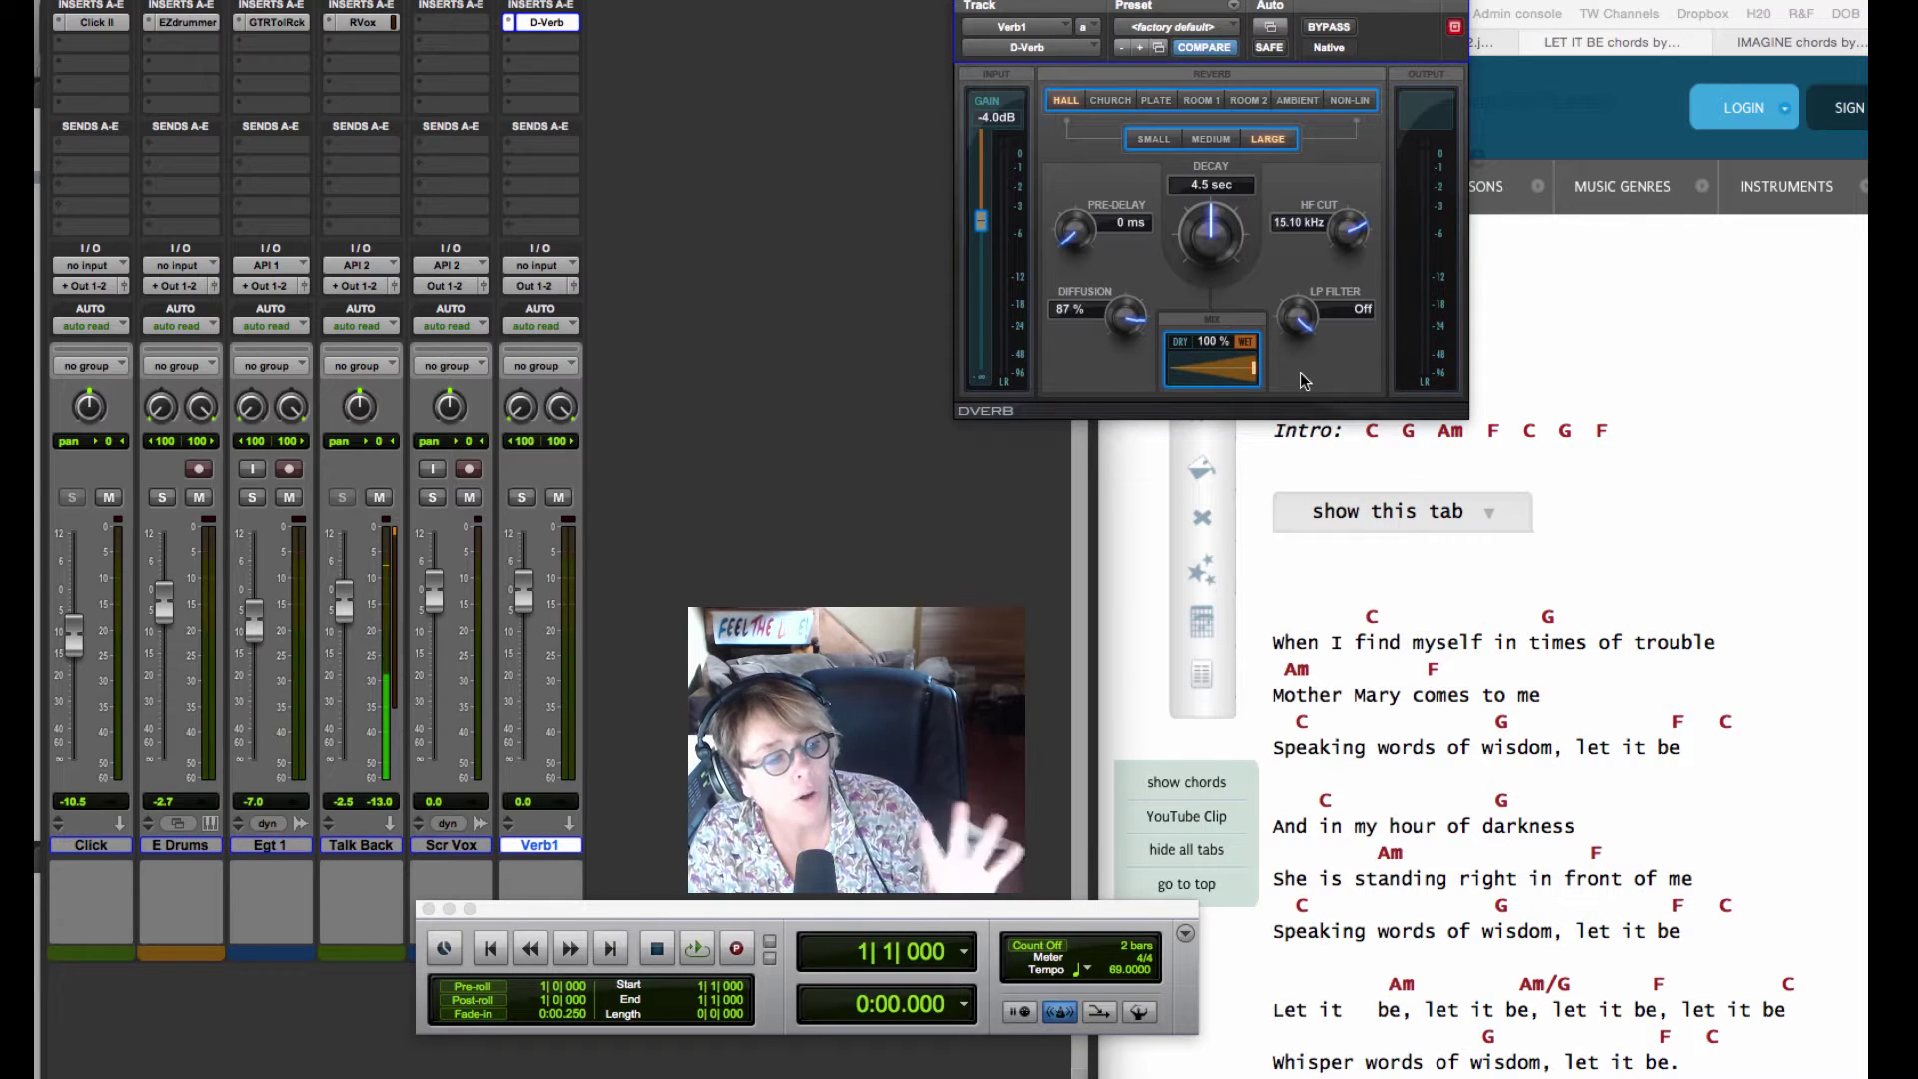
key(super+z)
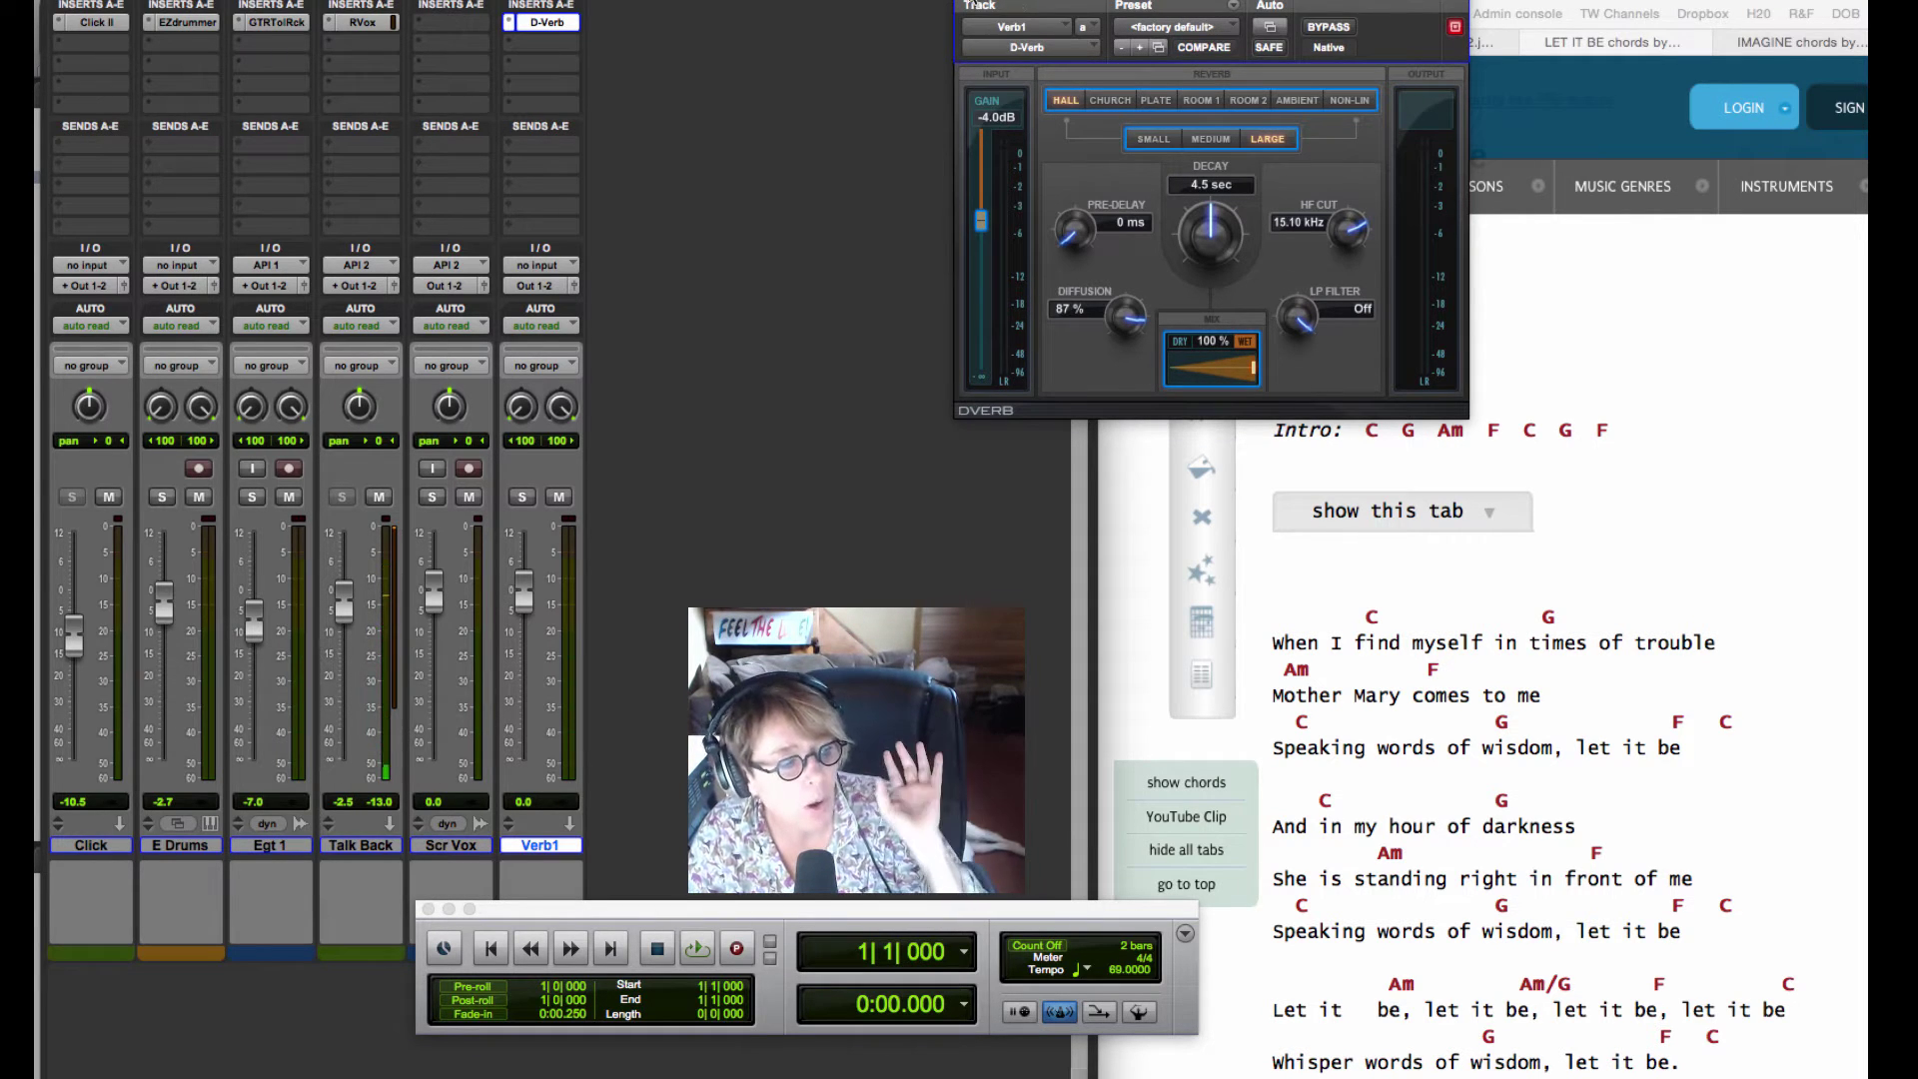
key(super+w)
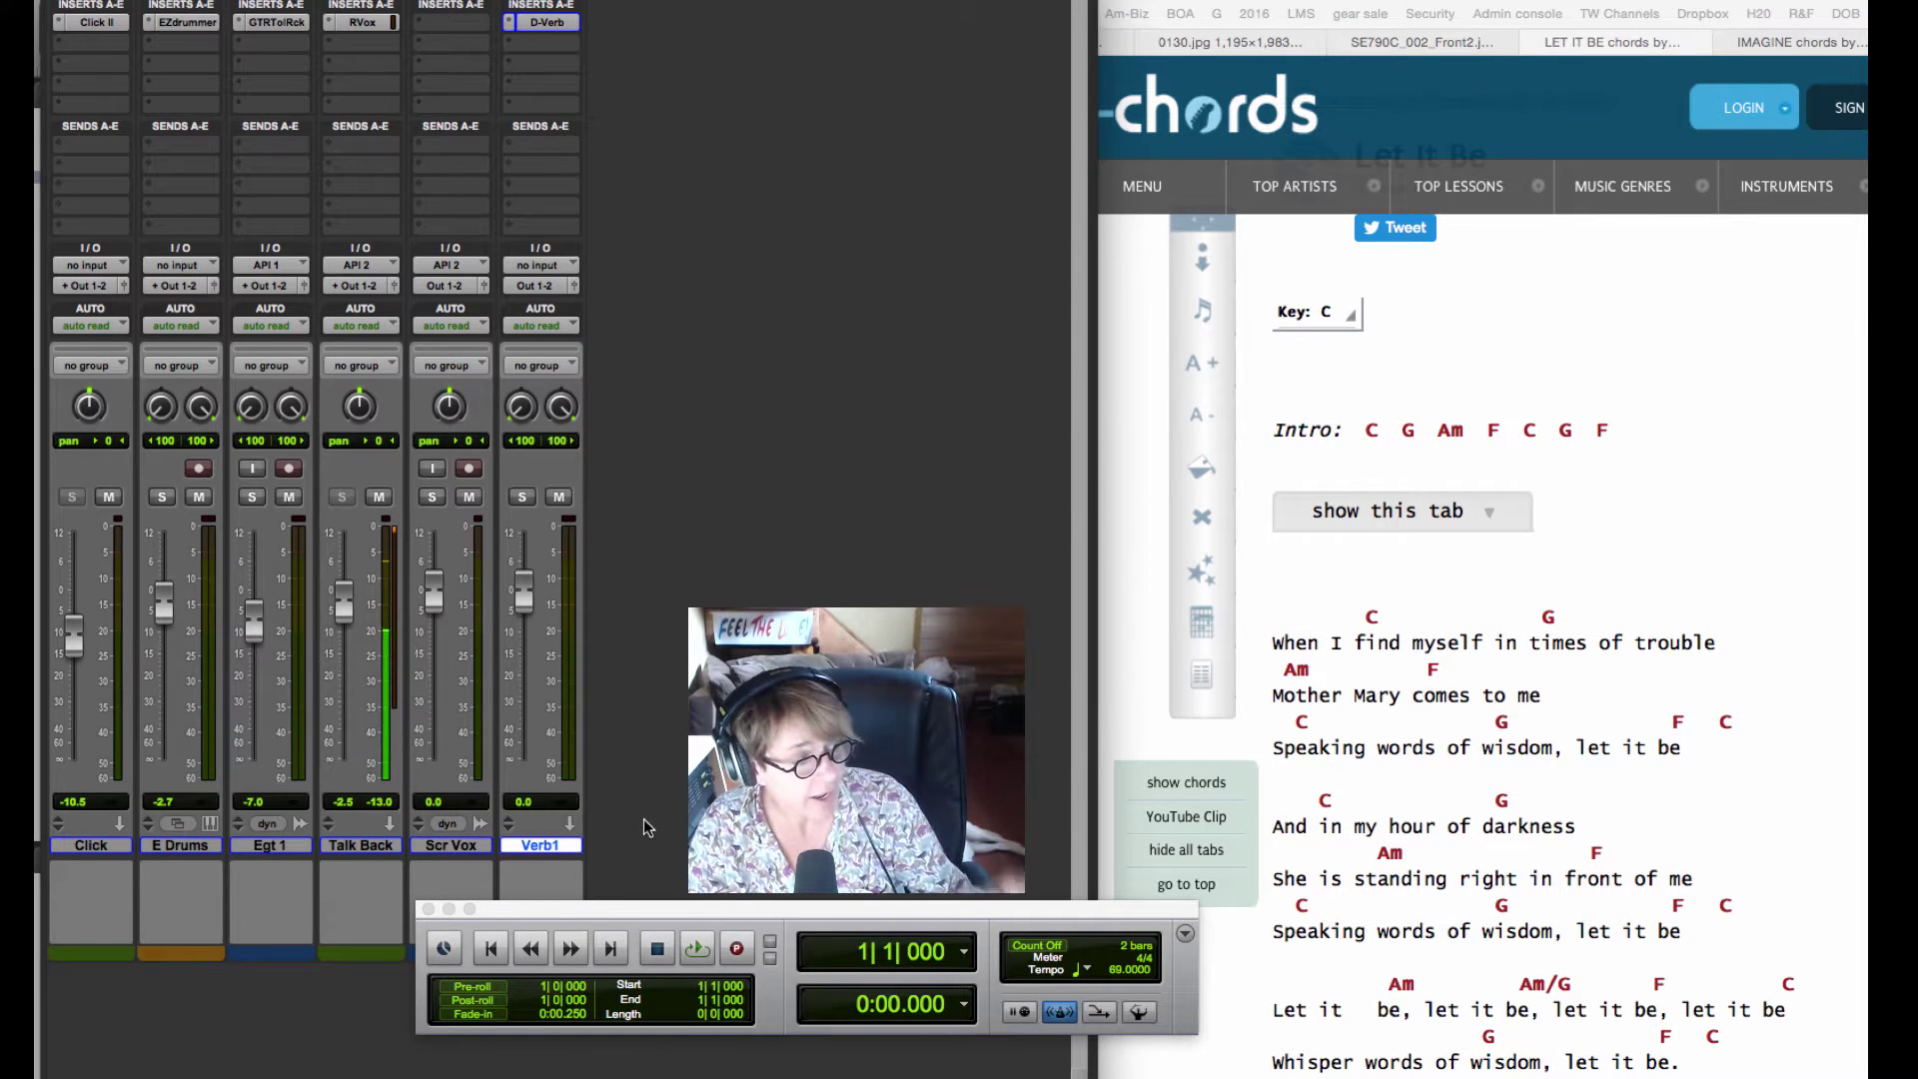
Step: Set the Verb1 track's input to the bus Reverb Bus Station (Stereo)
click(545, 267)
mouse_move(567, 329)
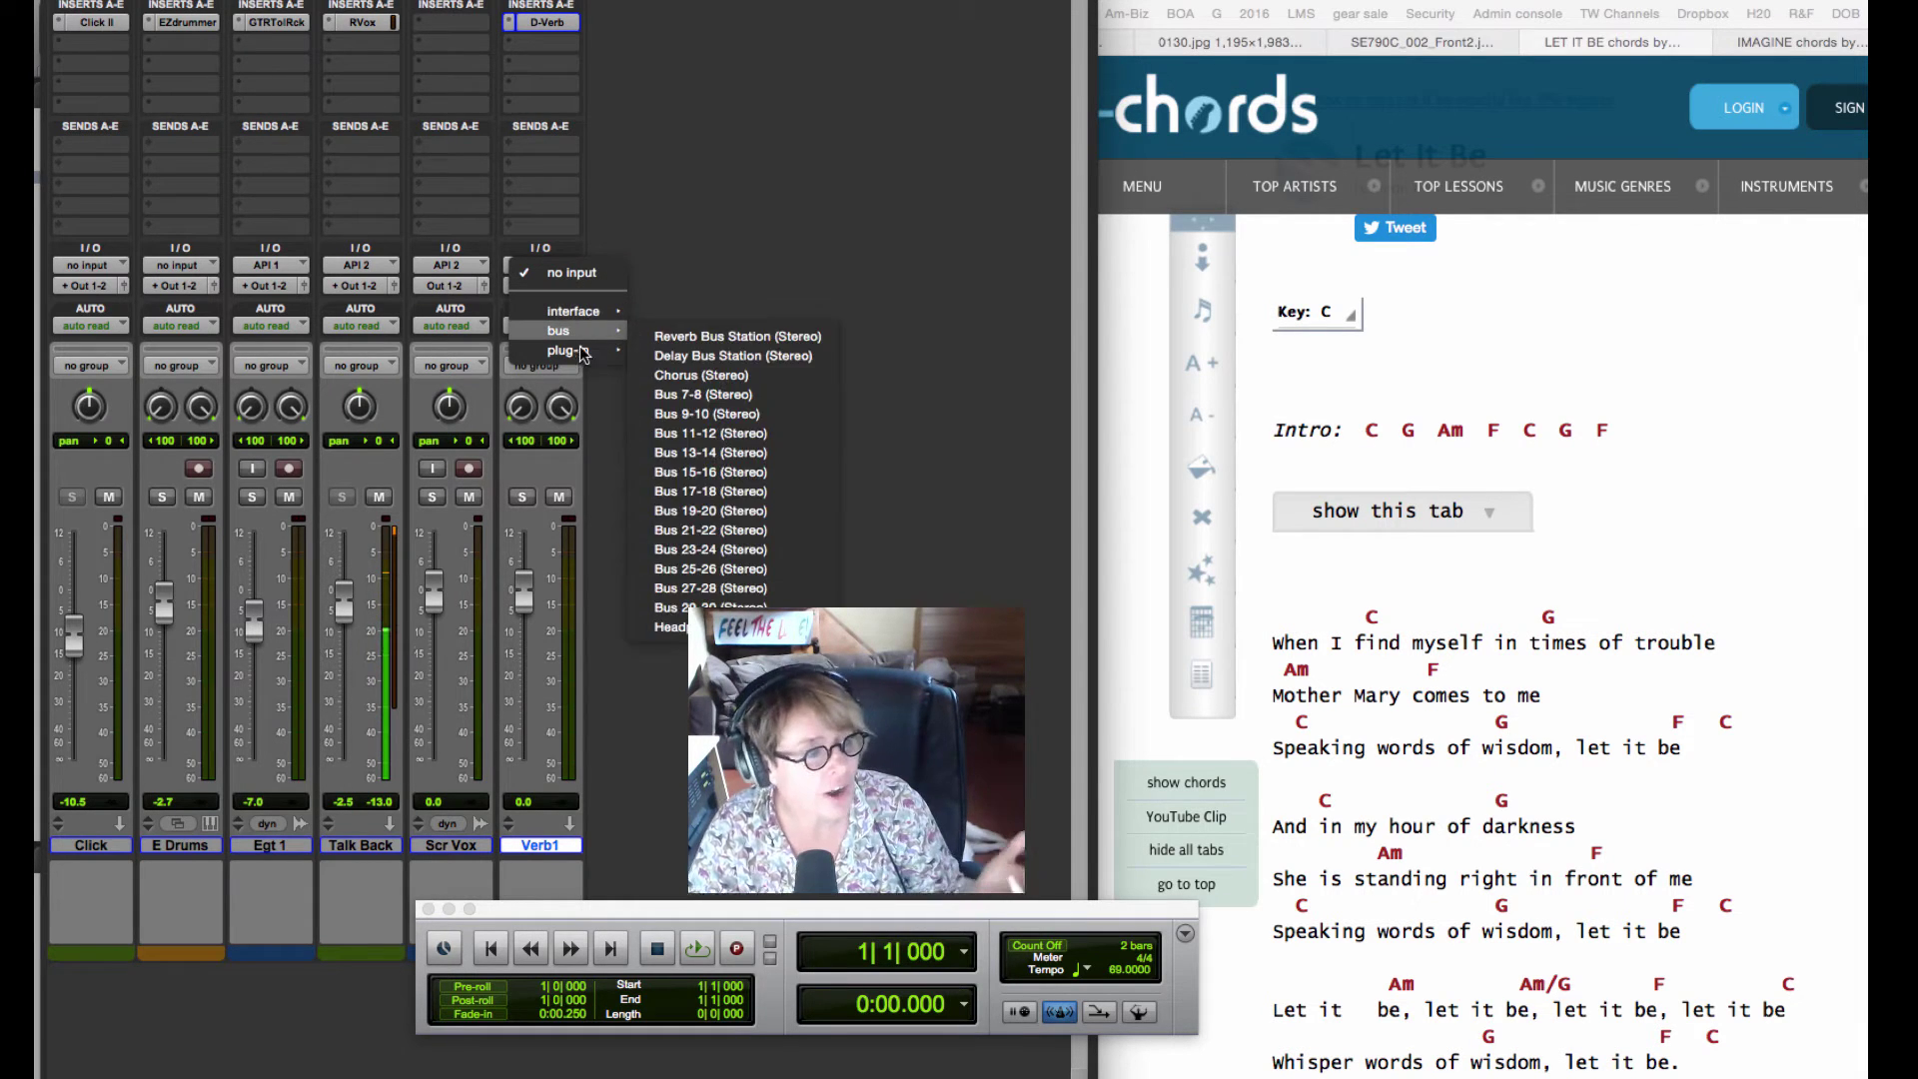
click(795, 334)
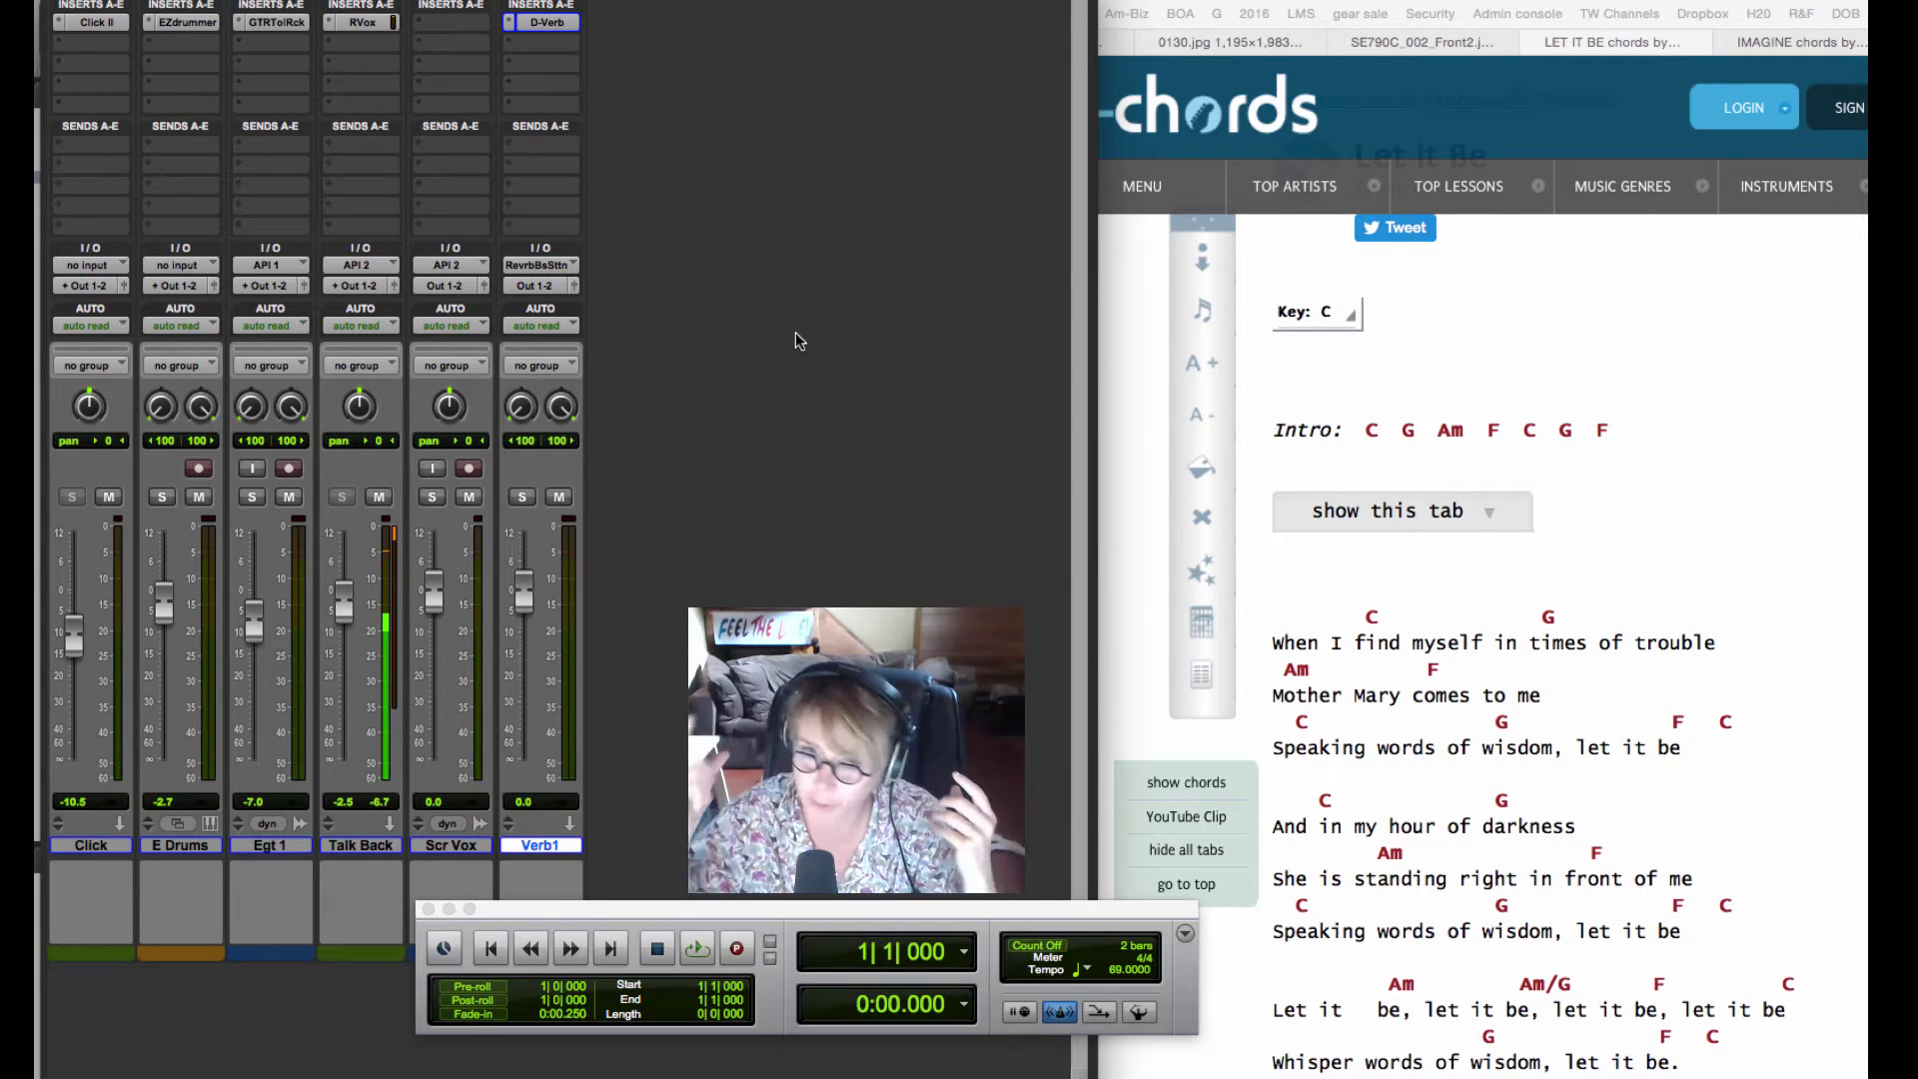
Step: Add a send in the first slot of the Scr Vox track to the bus Reverb Bus Station (Stereo)
click(445, 150)
click(734, 170)
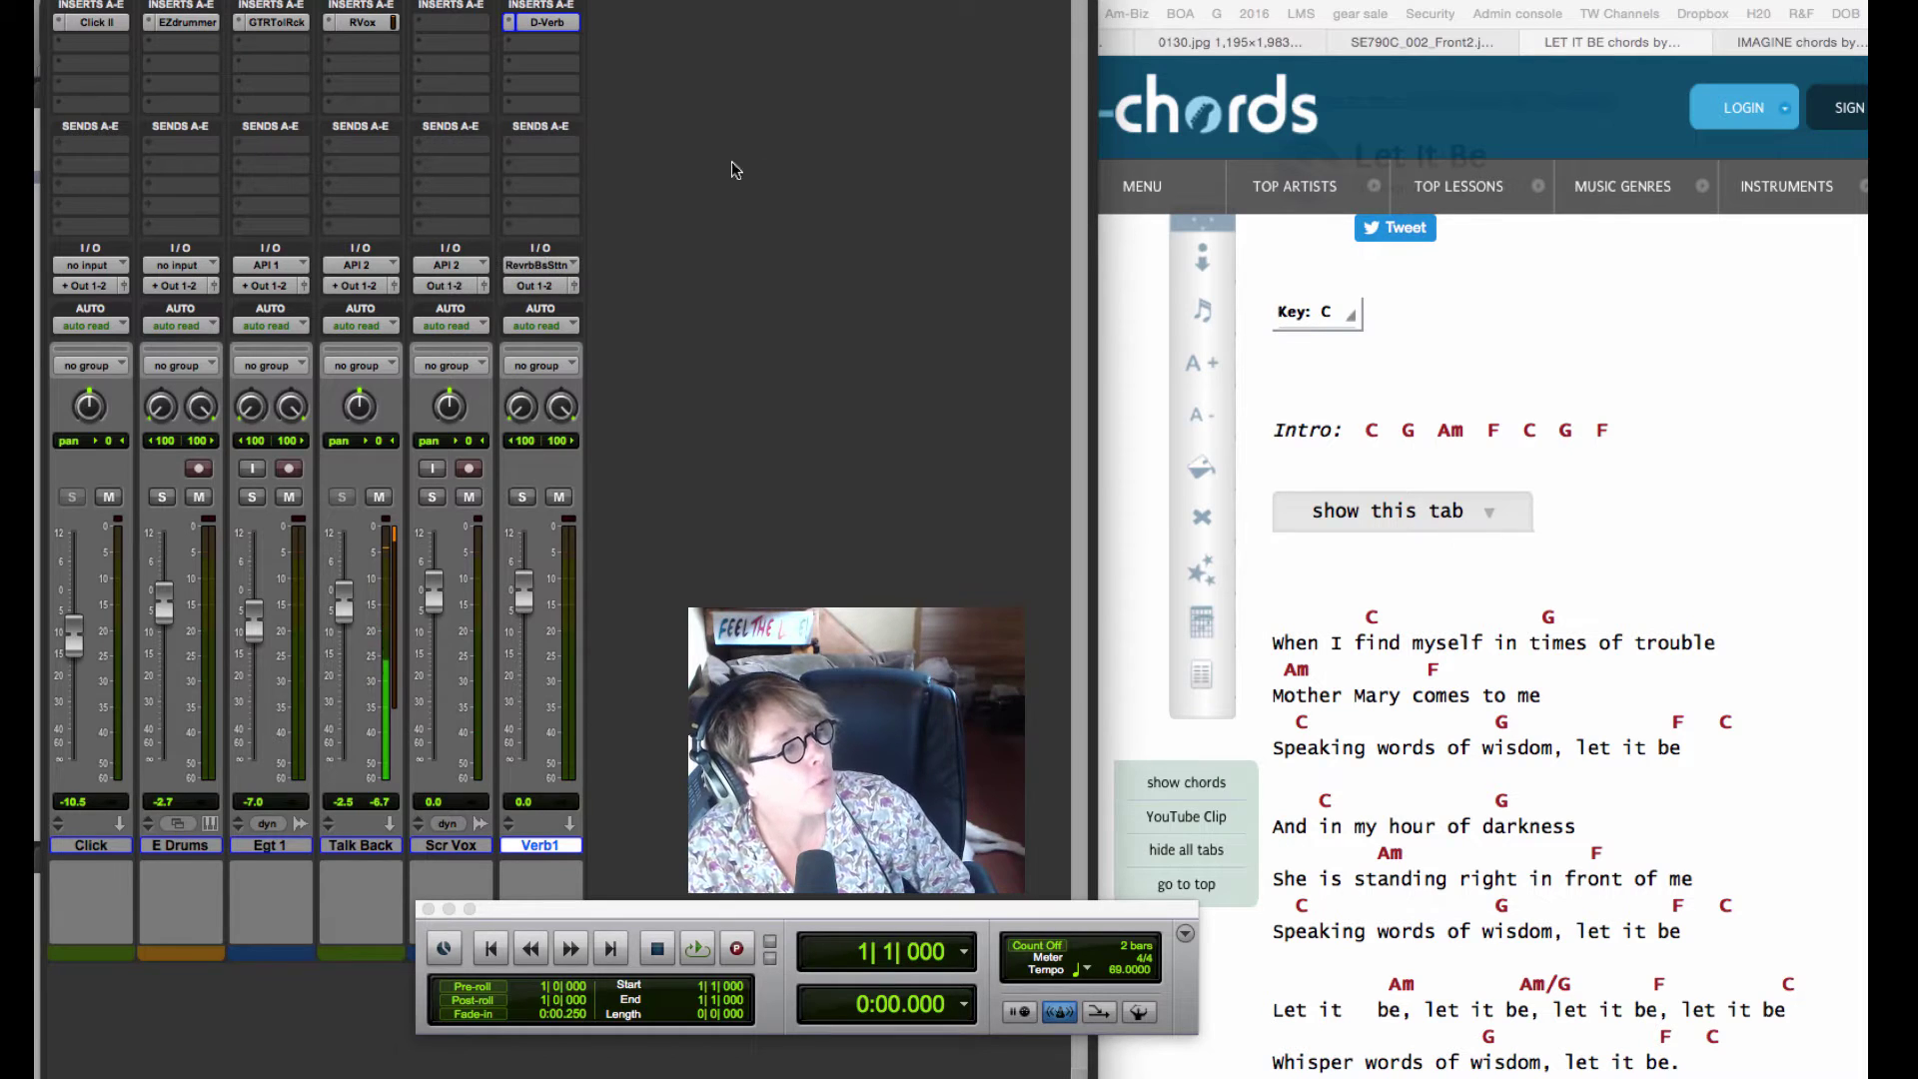
click(449, 144)
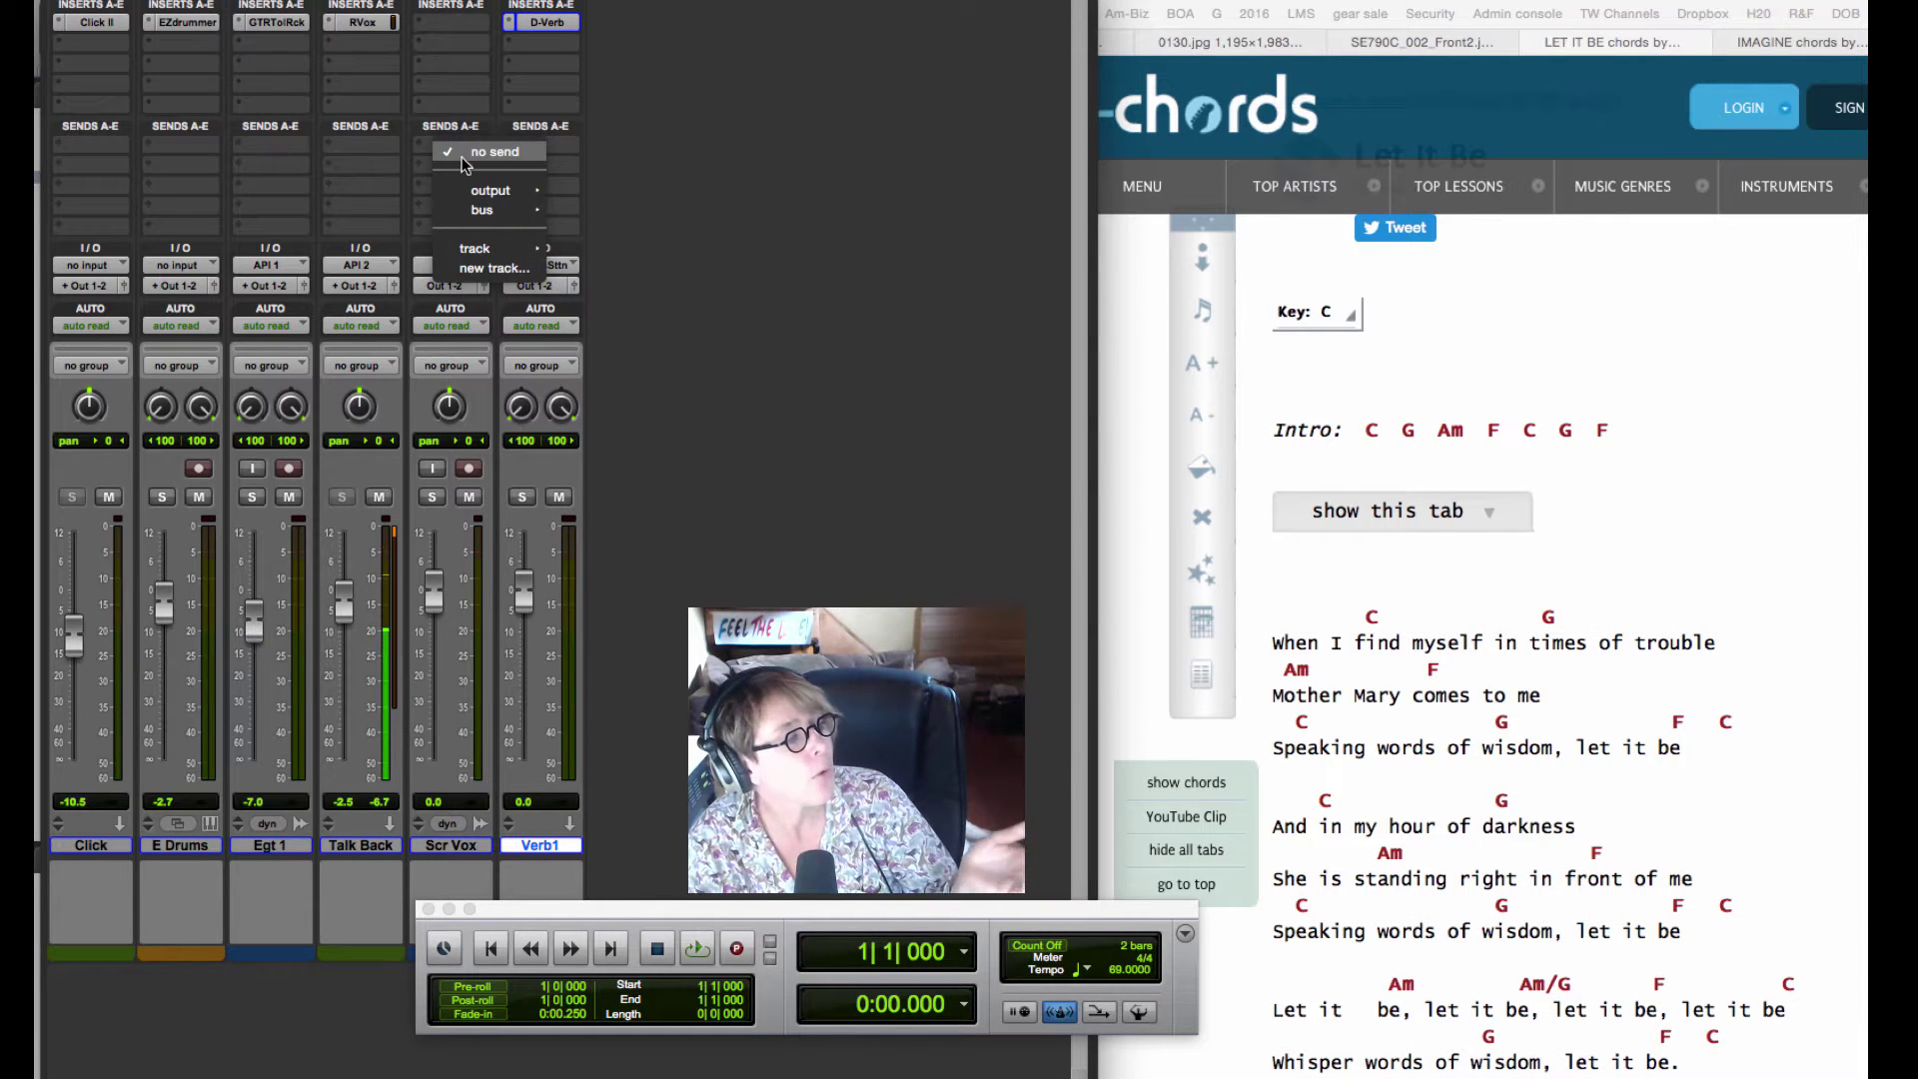
mouse_move(511, 212)
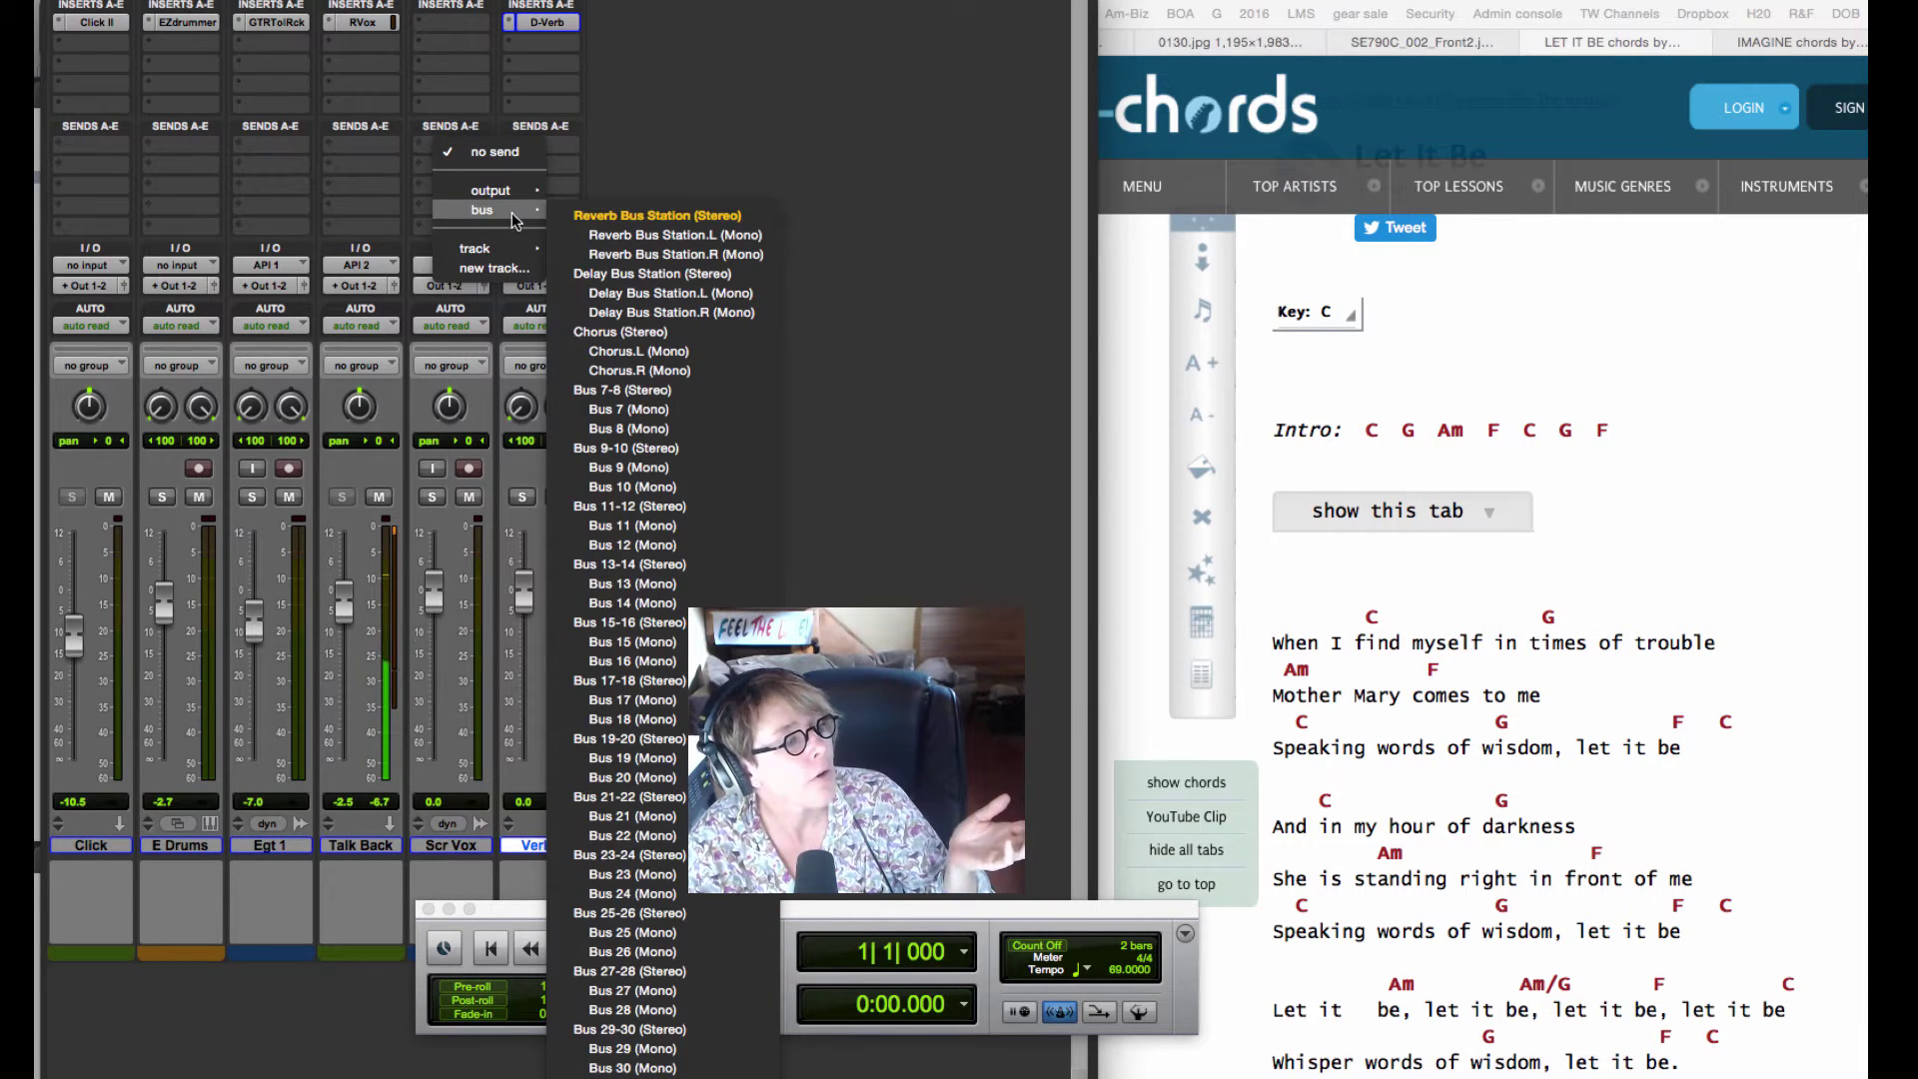
click(674, 222)
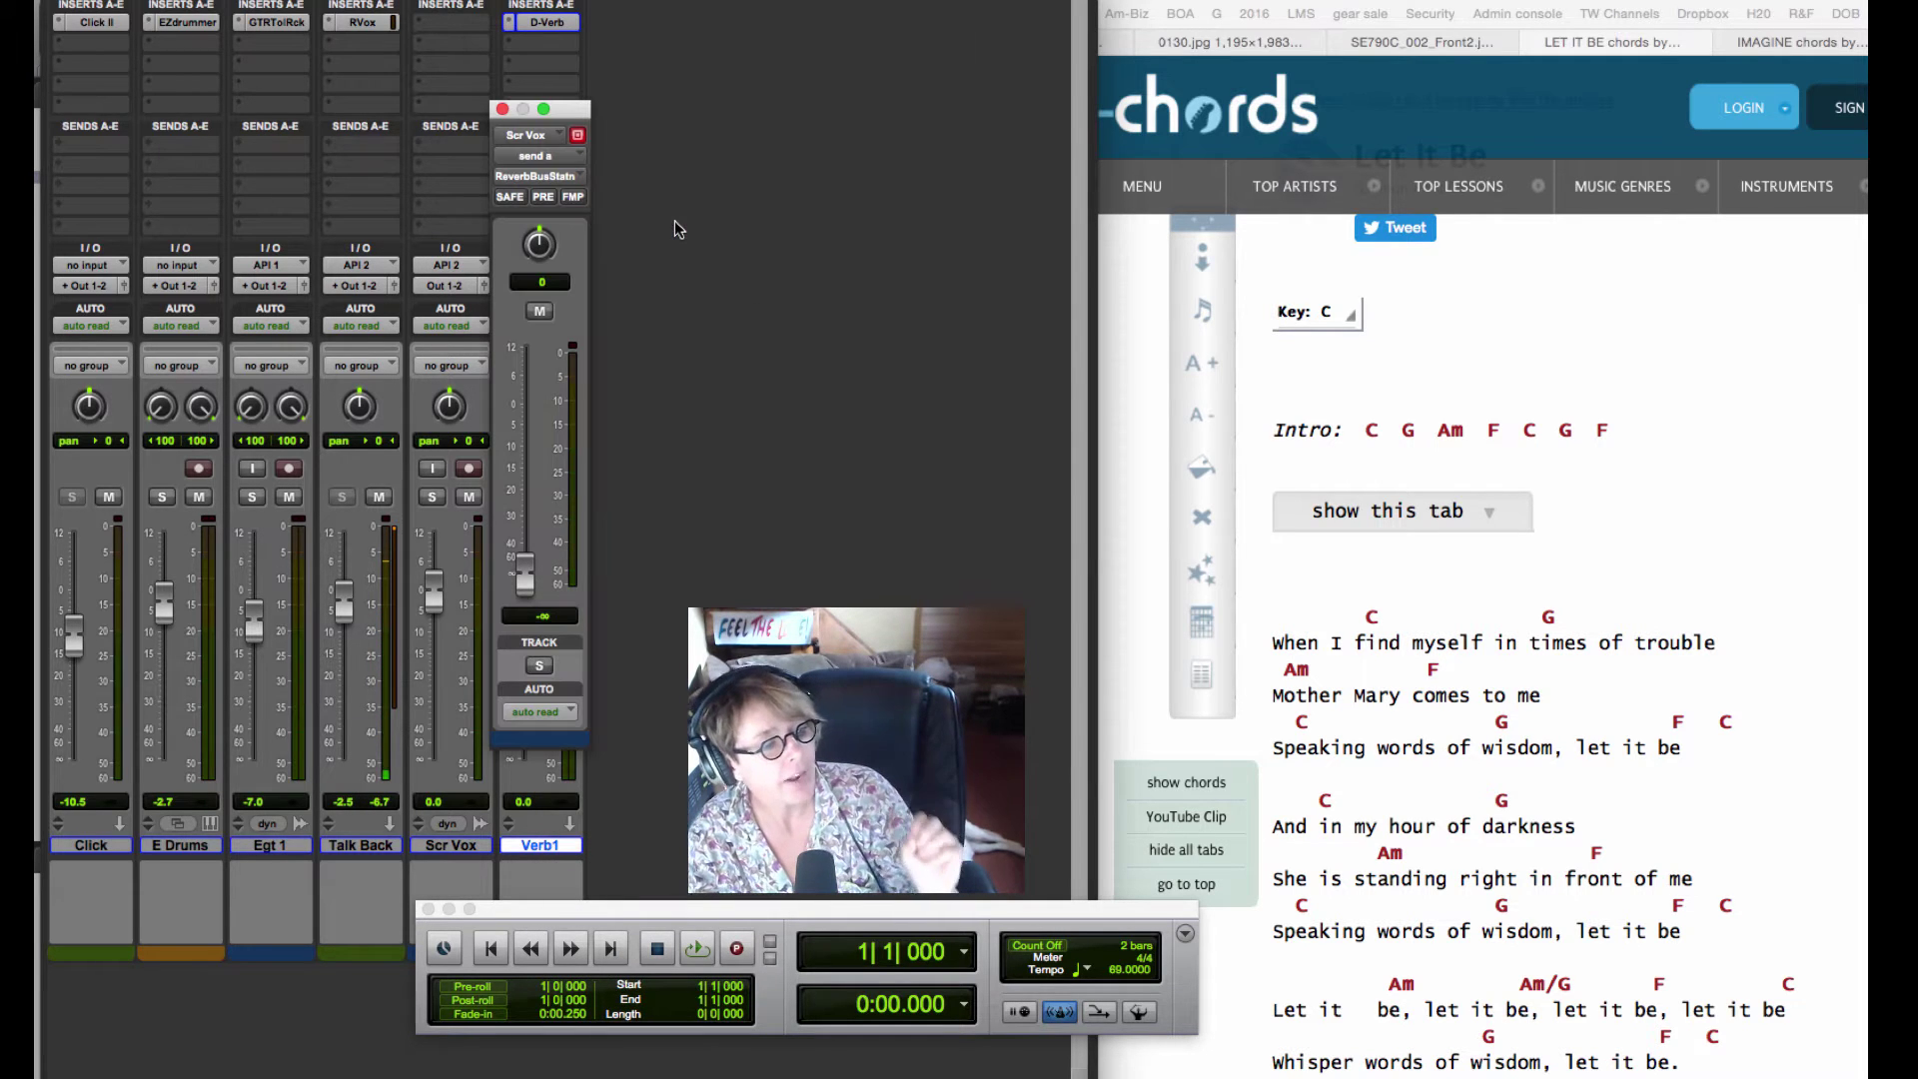
Step: Enable input monitoring on Scr Vox and raise its reverb send fader to near the upper end of the scale
drag(566, 107, 890, 128)
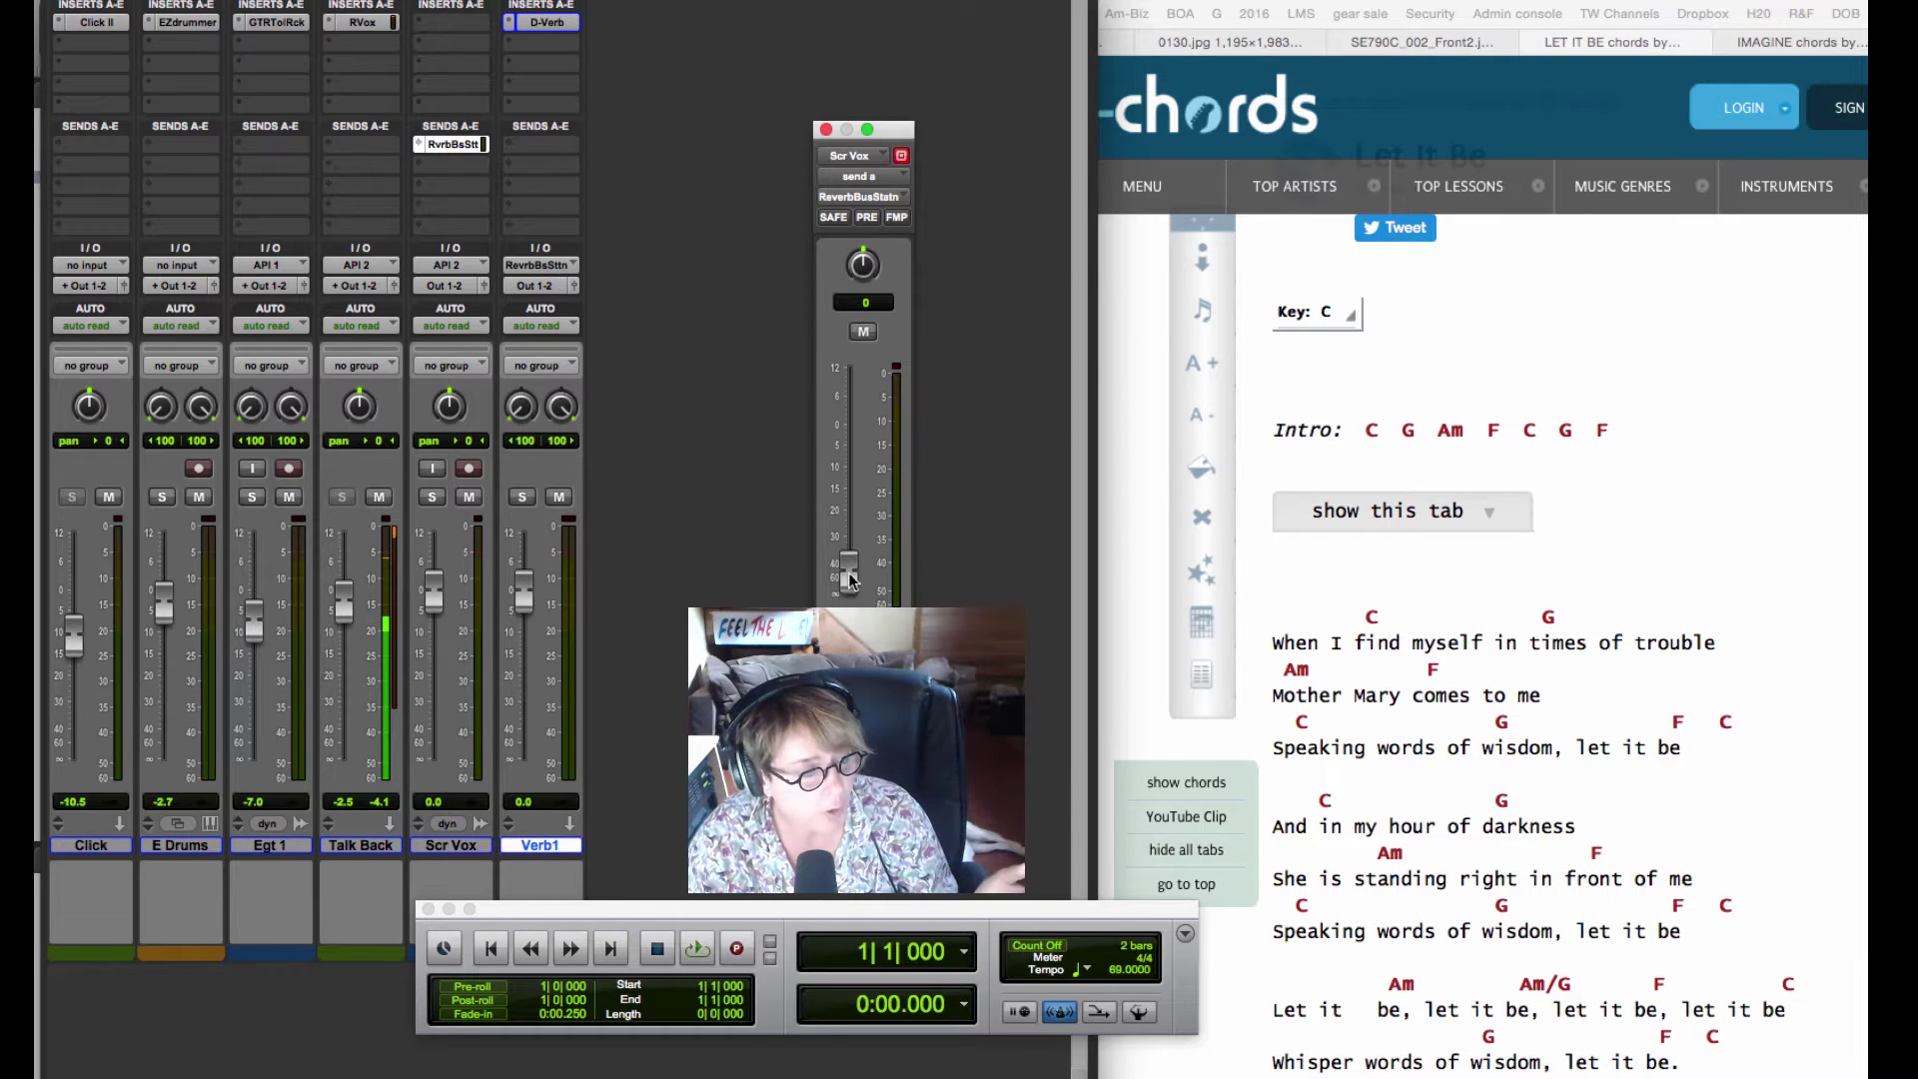
click(431, 468)
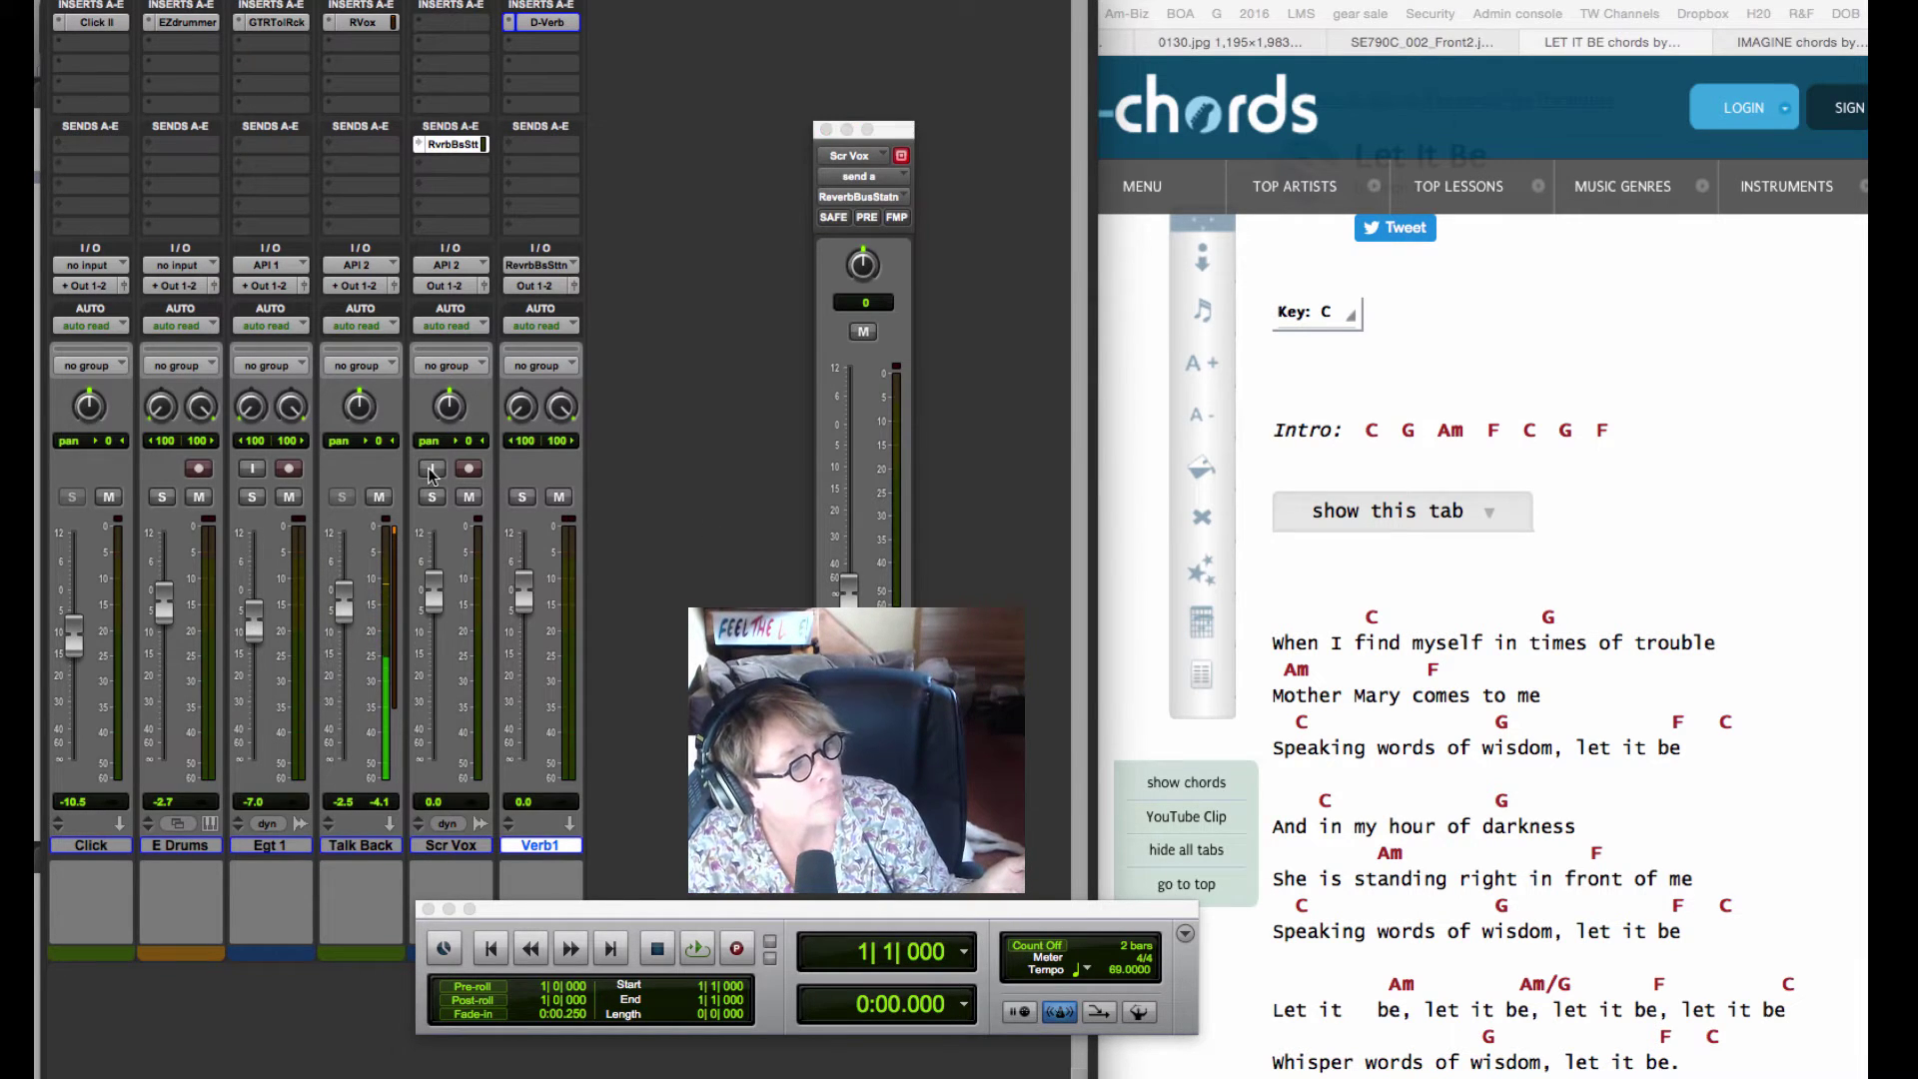
click(846, 590)
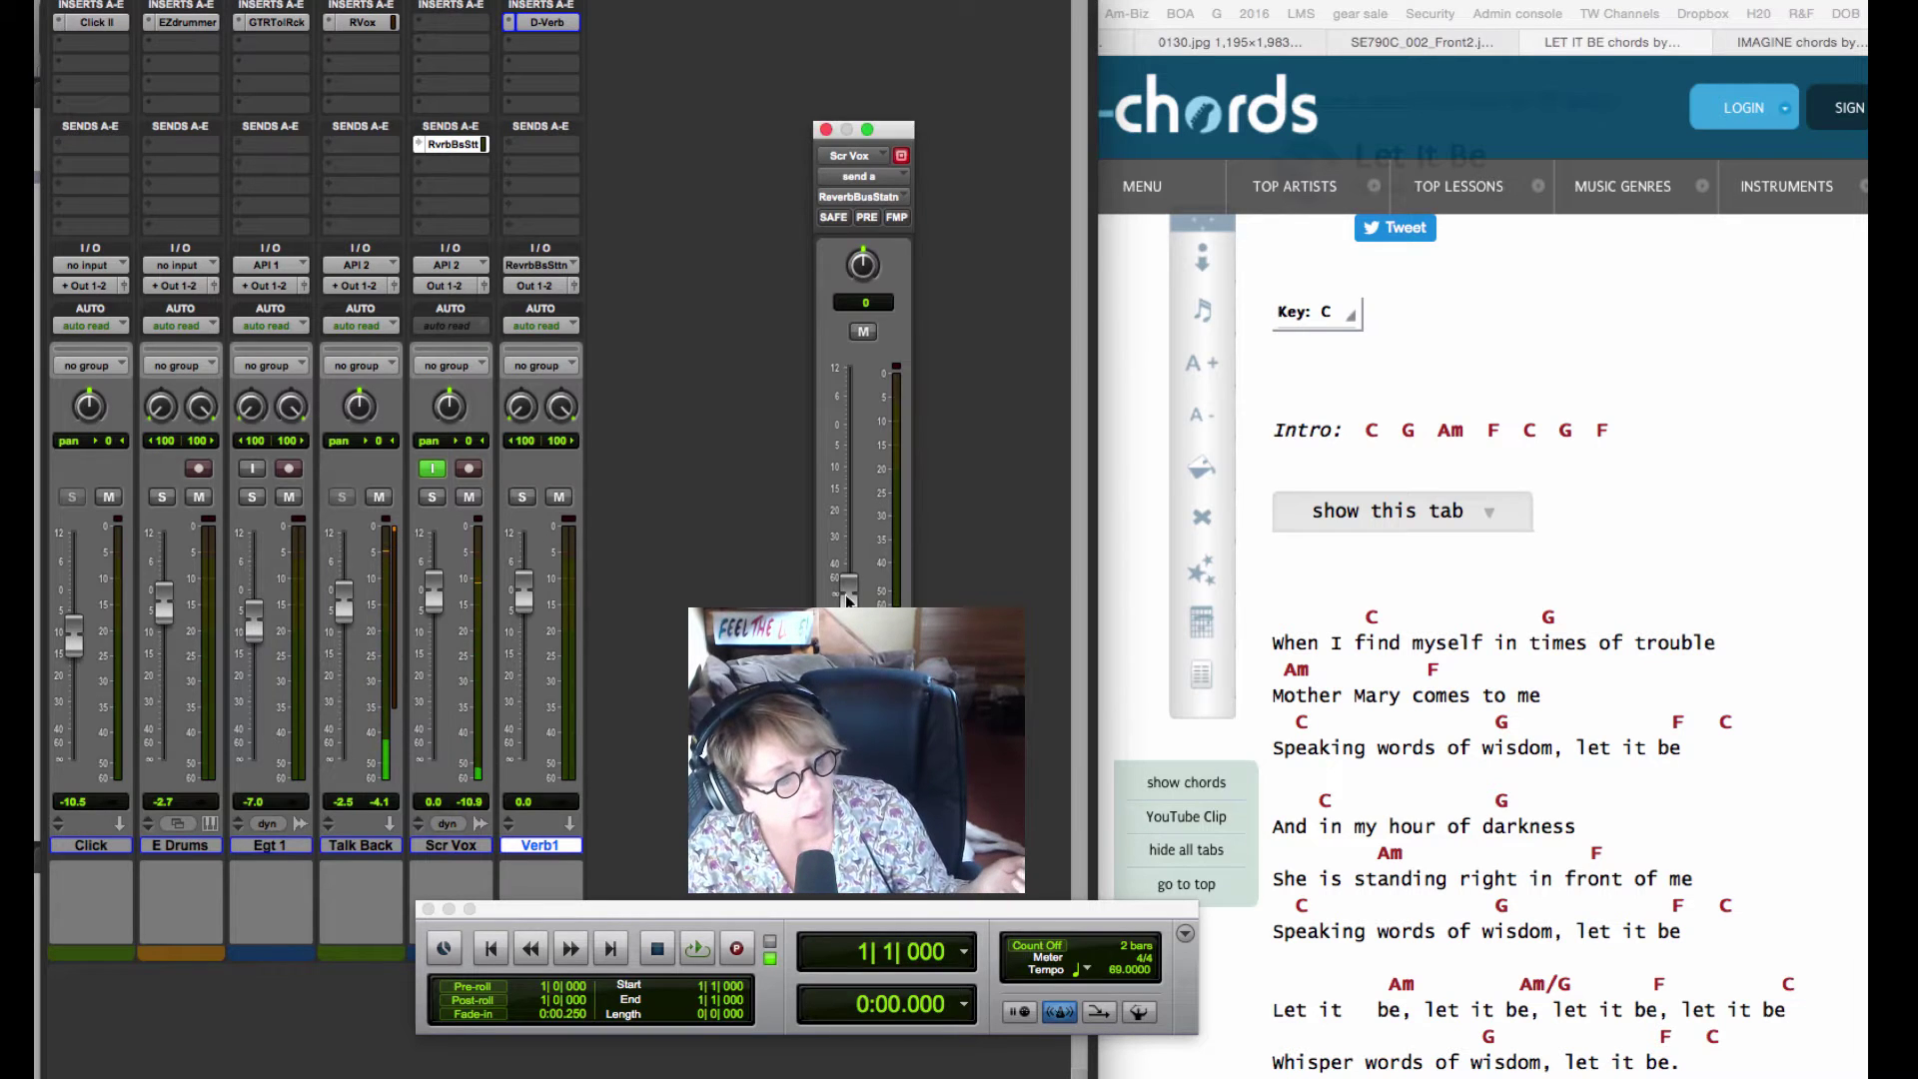
drag(846, 589, 848, 408)
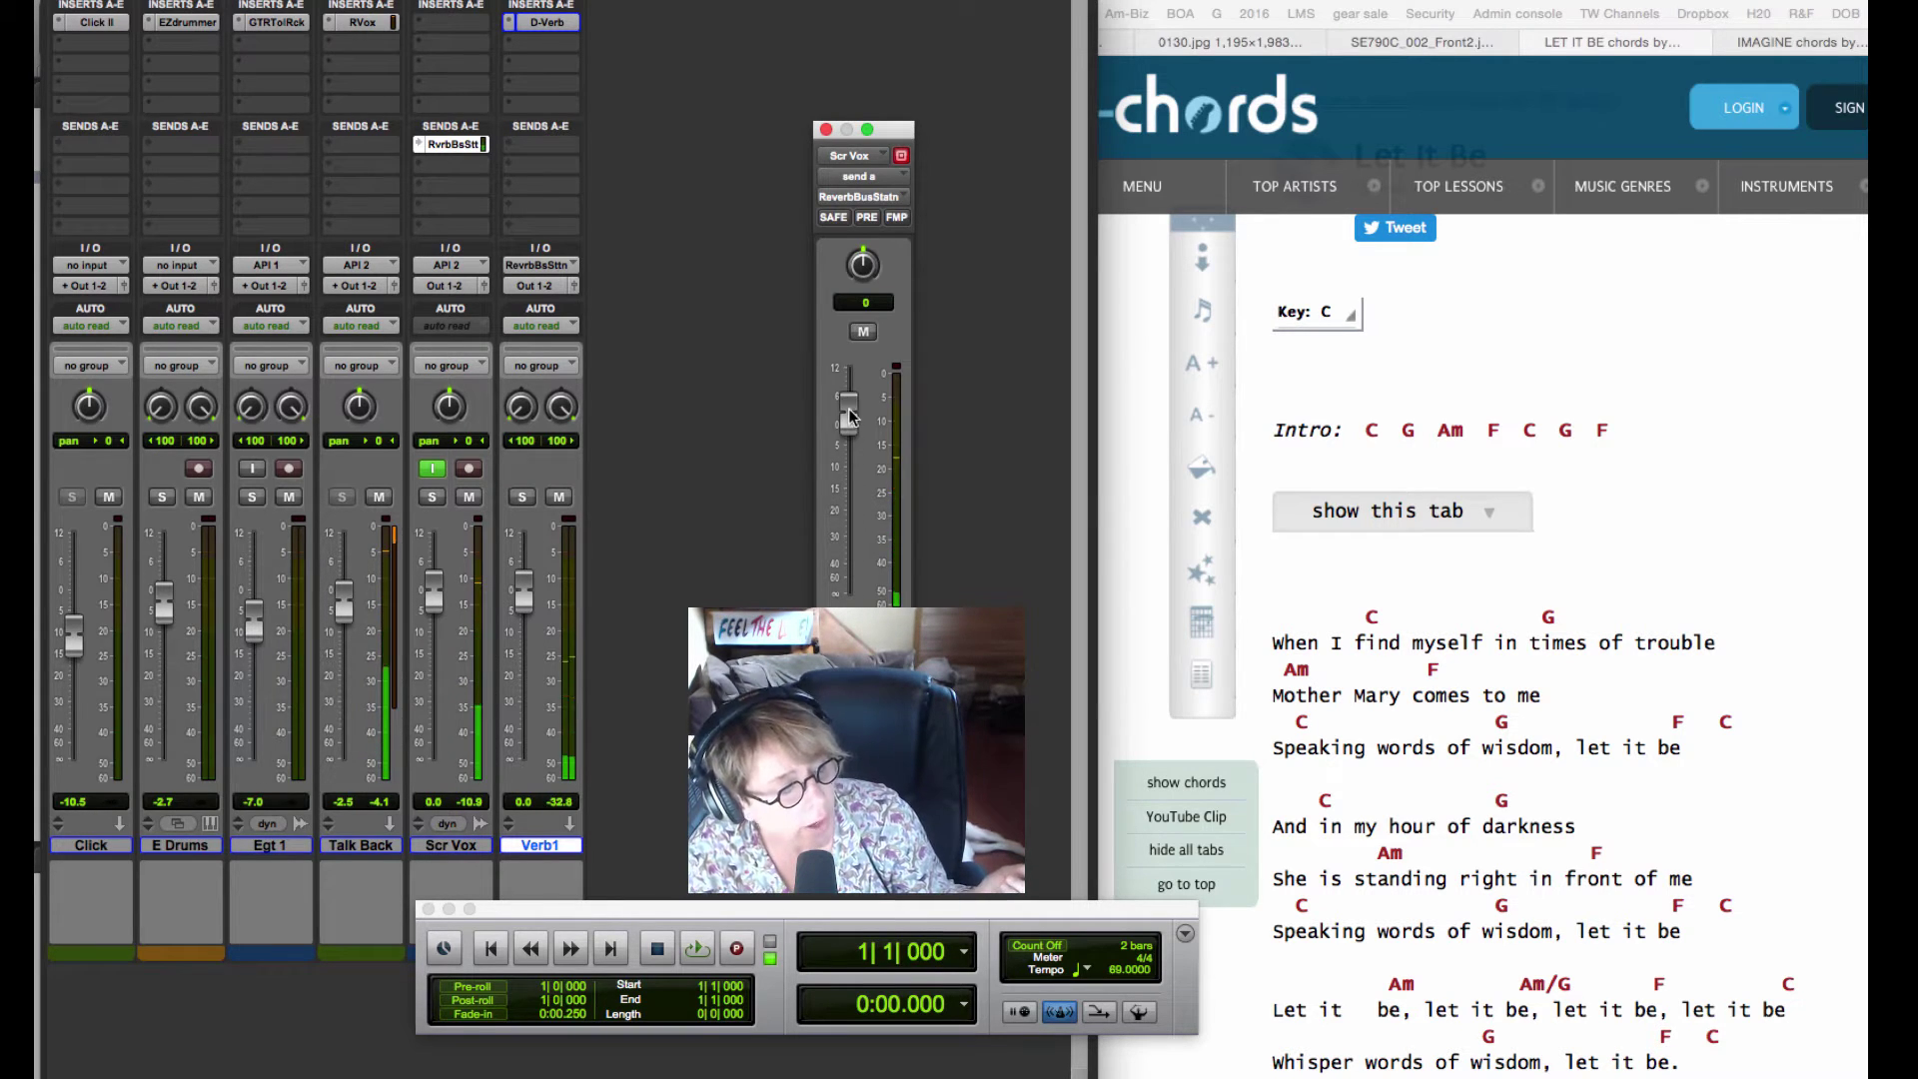
Step: Check which output the Verb1 track is routed to and leave the assignment as it is
click(536, 289)
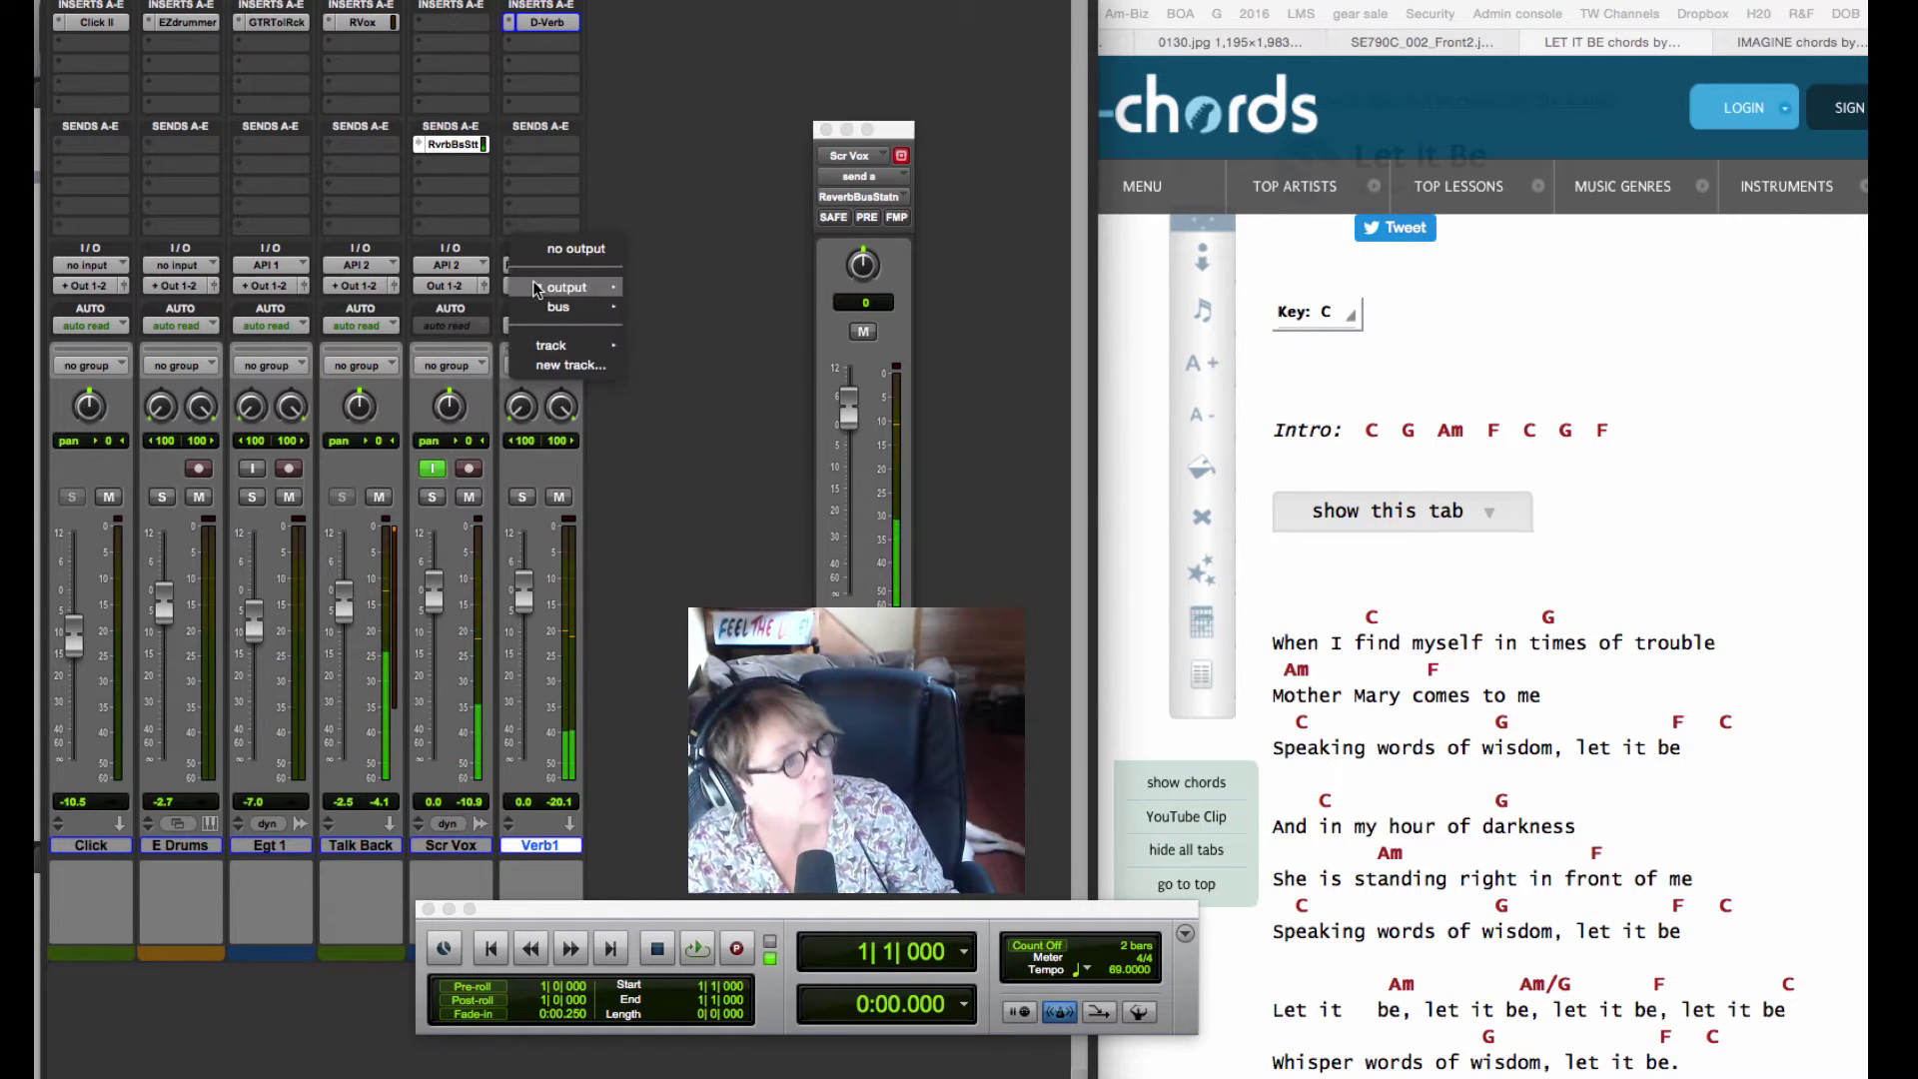
mouse_move(580, 288)
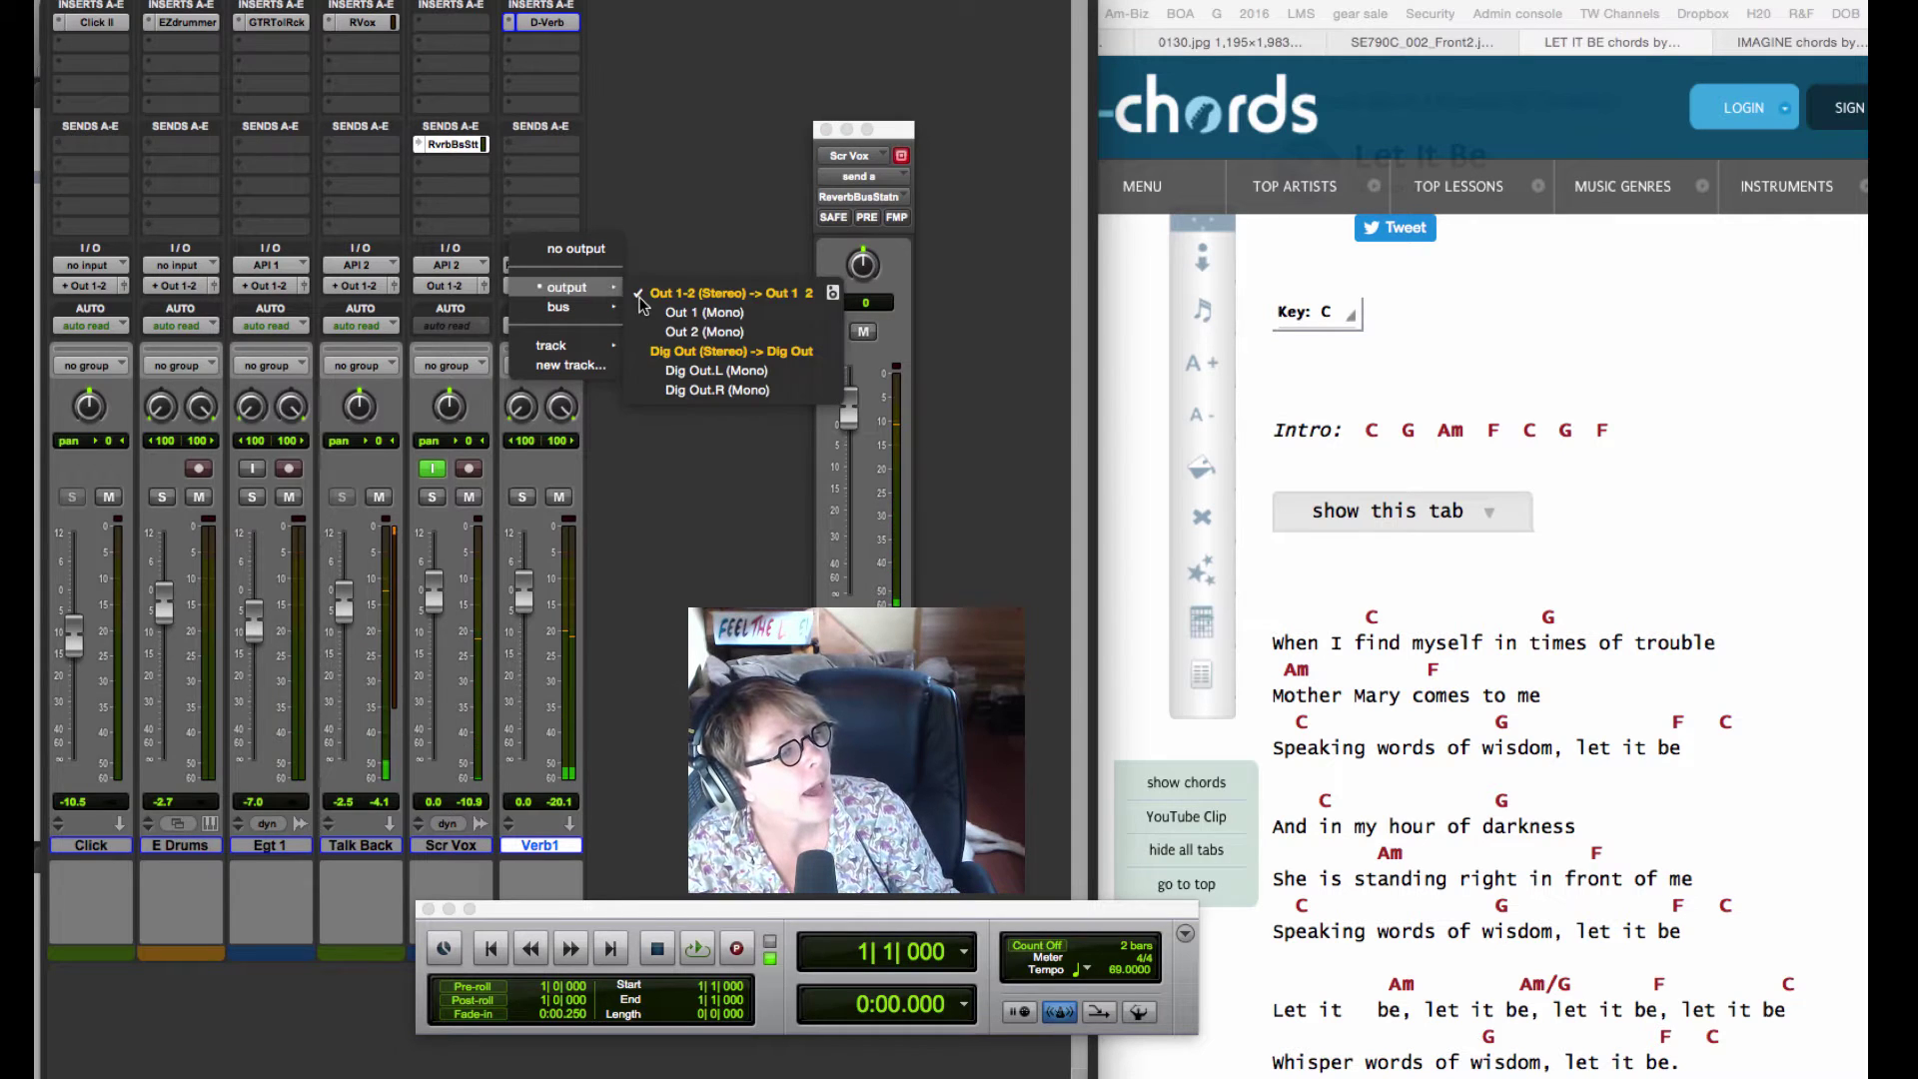
ctrl+click(676, 353)
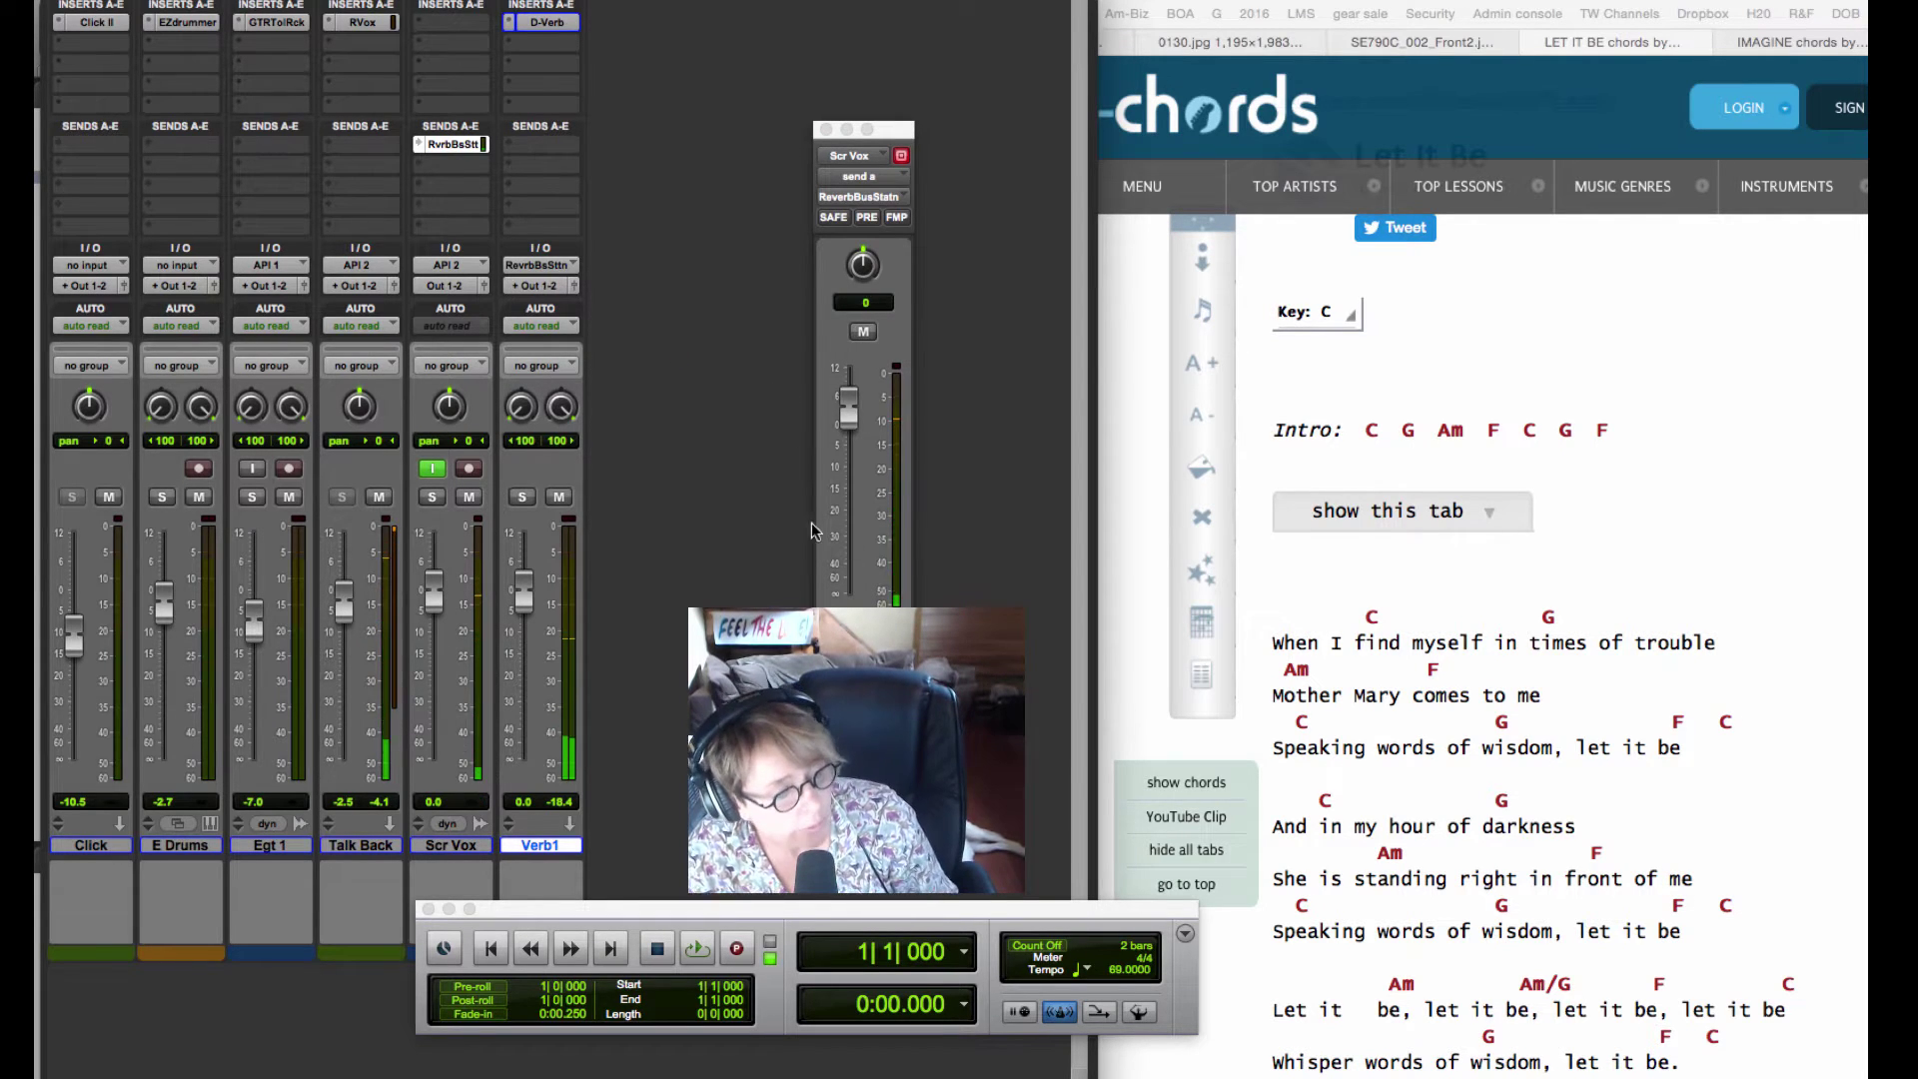
Step: Lower the Scr Vox reverb send level slightly and set the Verb1 track fader to about -7.8 dB
mouse_move(848, 405)
mouse_down()
mouse_move(853, 460)
mouse_move(849, 443)
mouse_up()
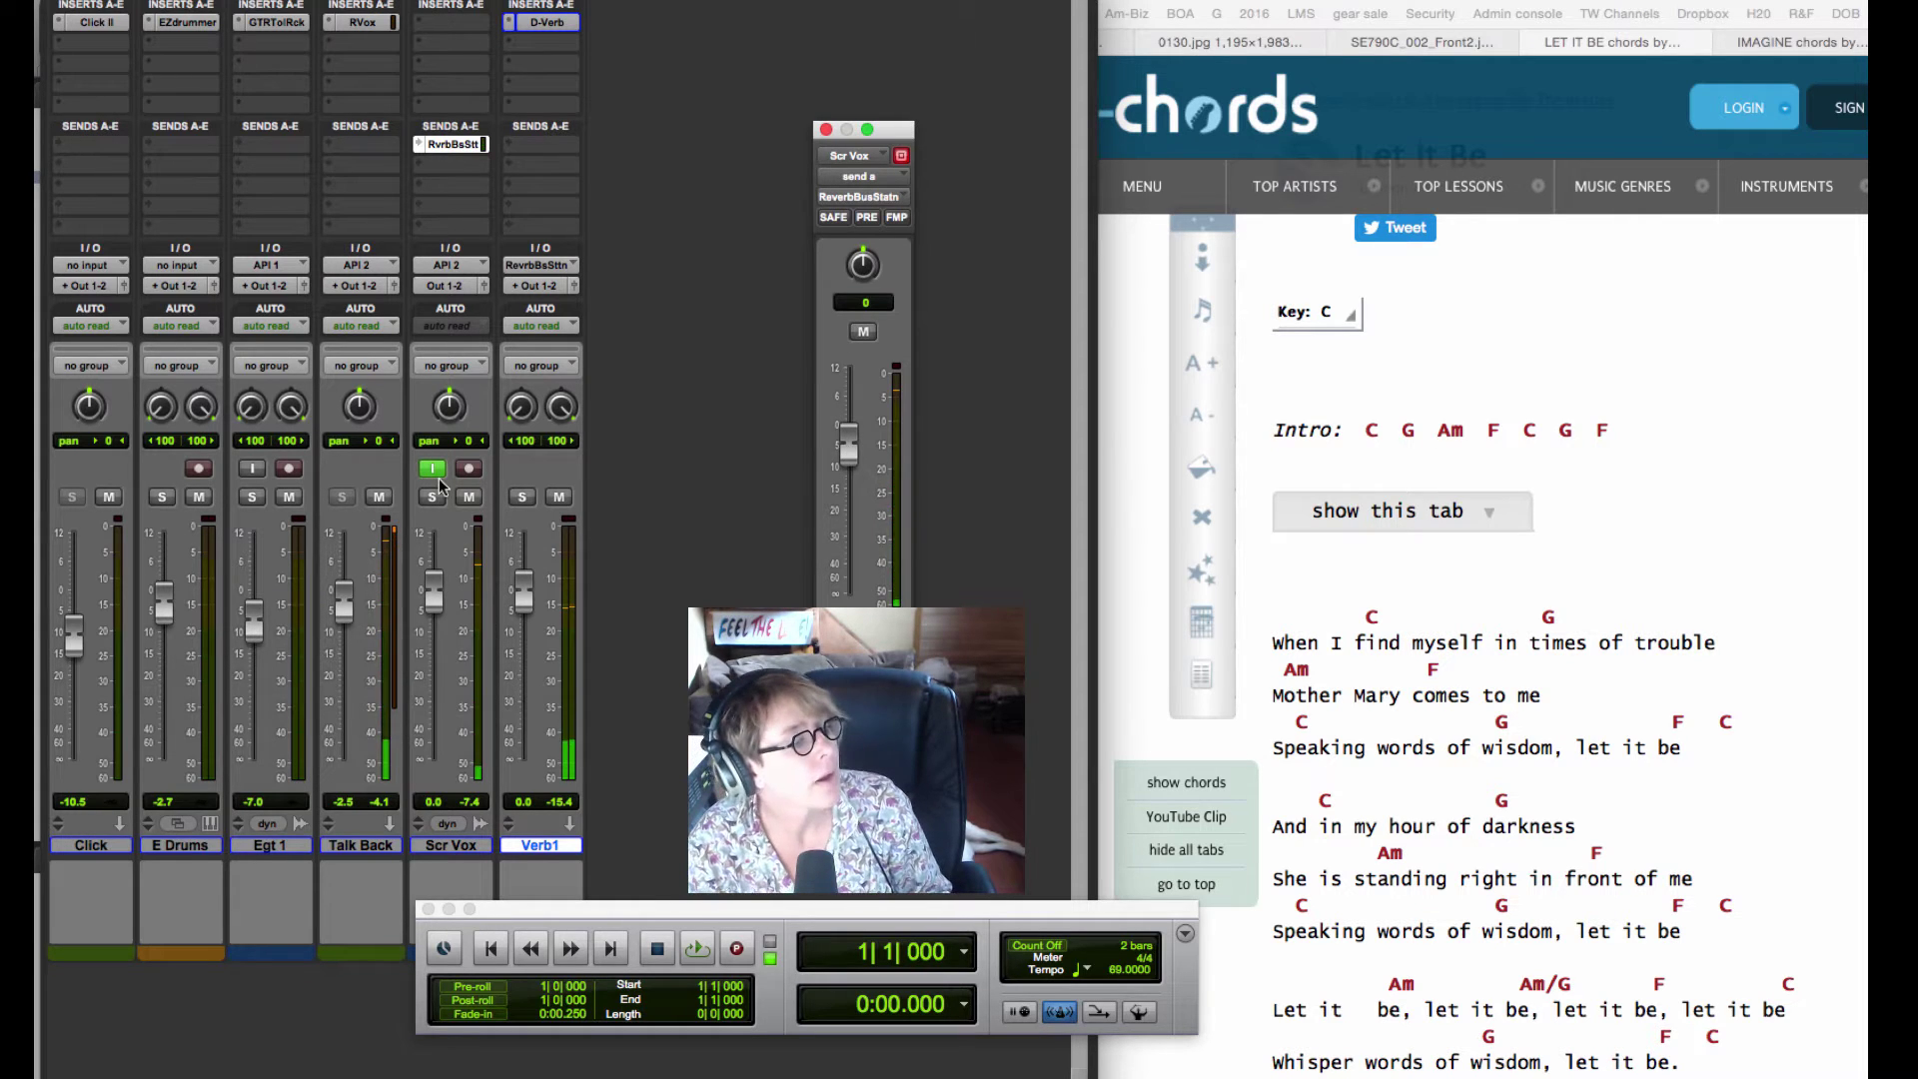
click(380, 498)
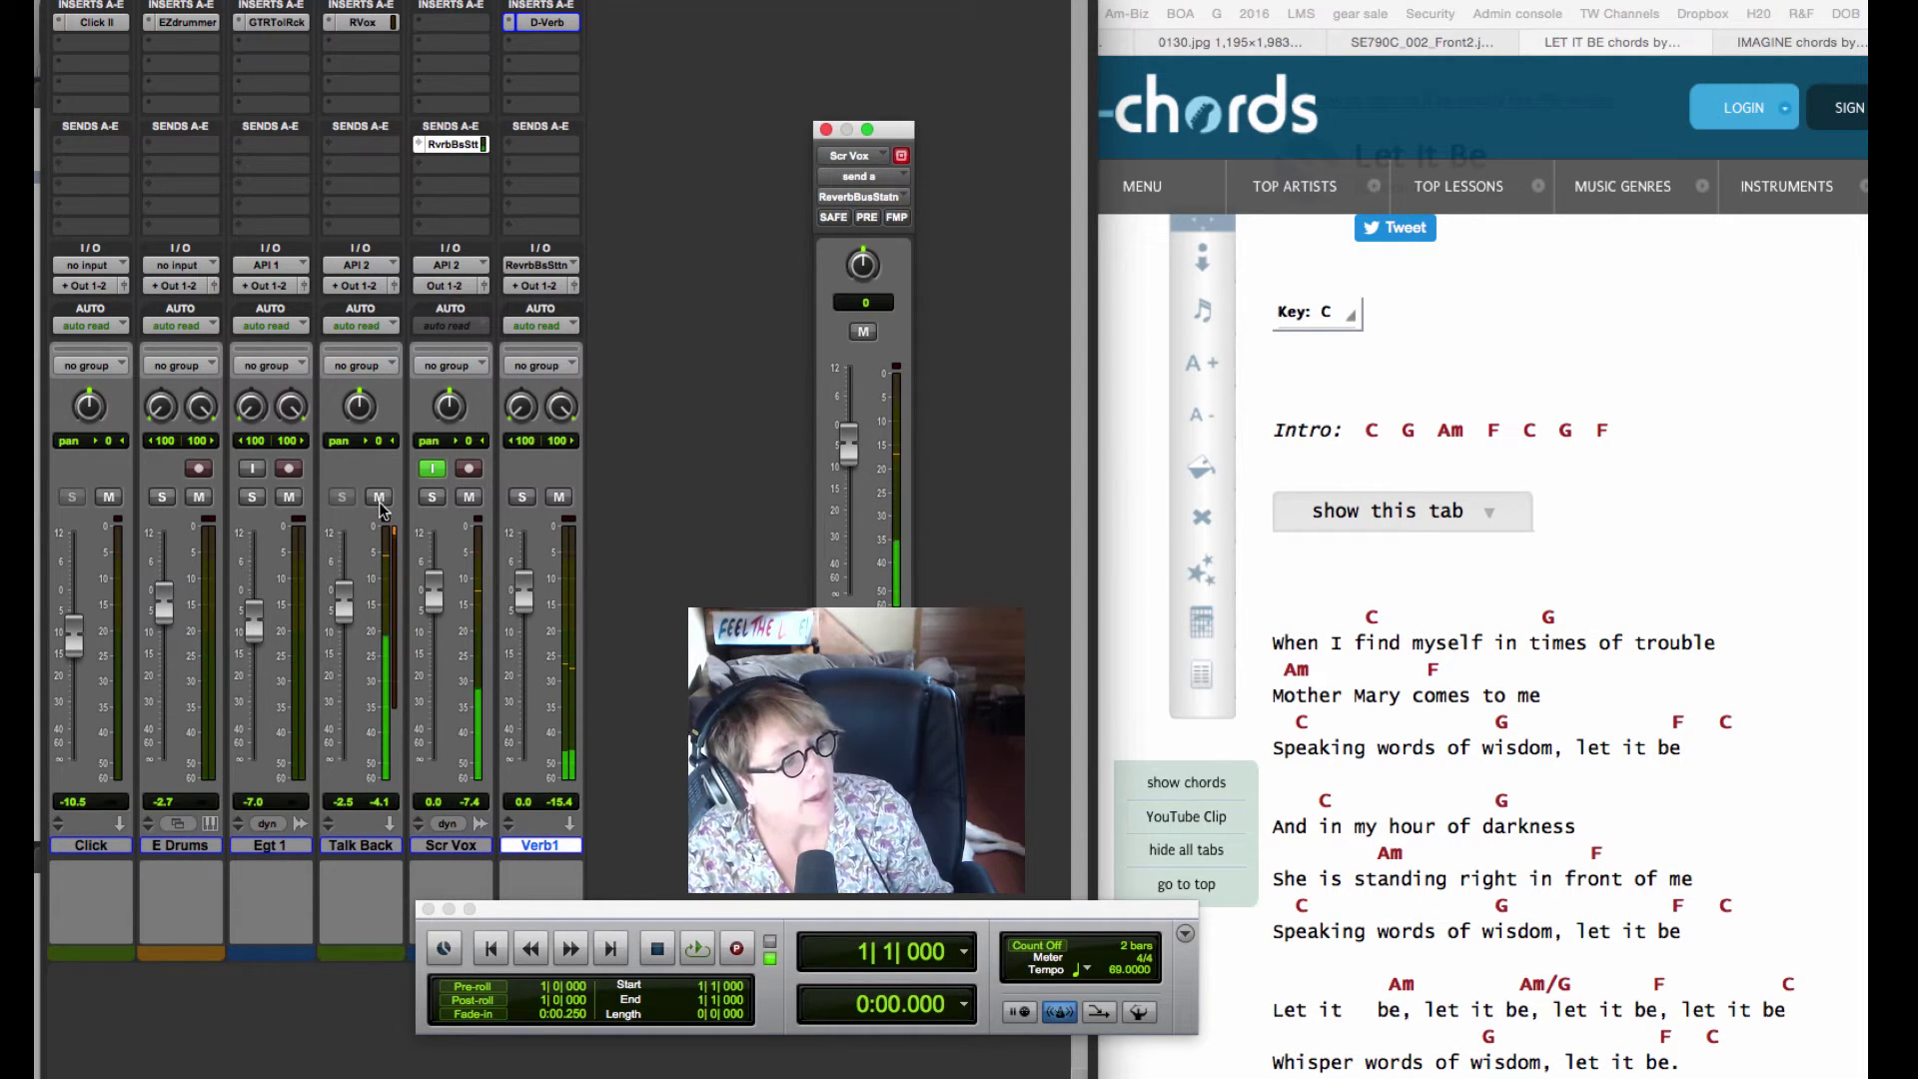
click(380, 499)
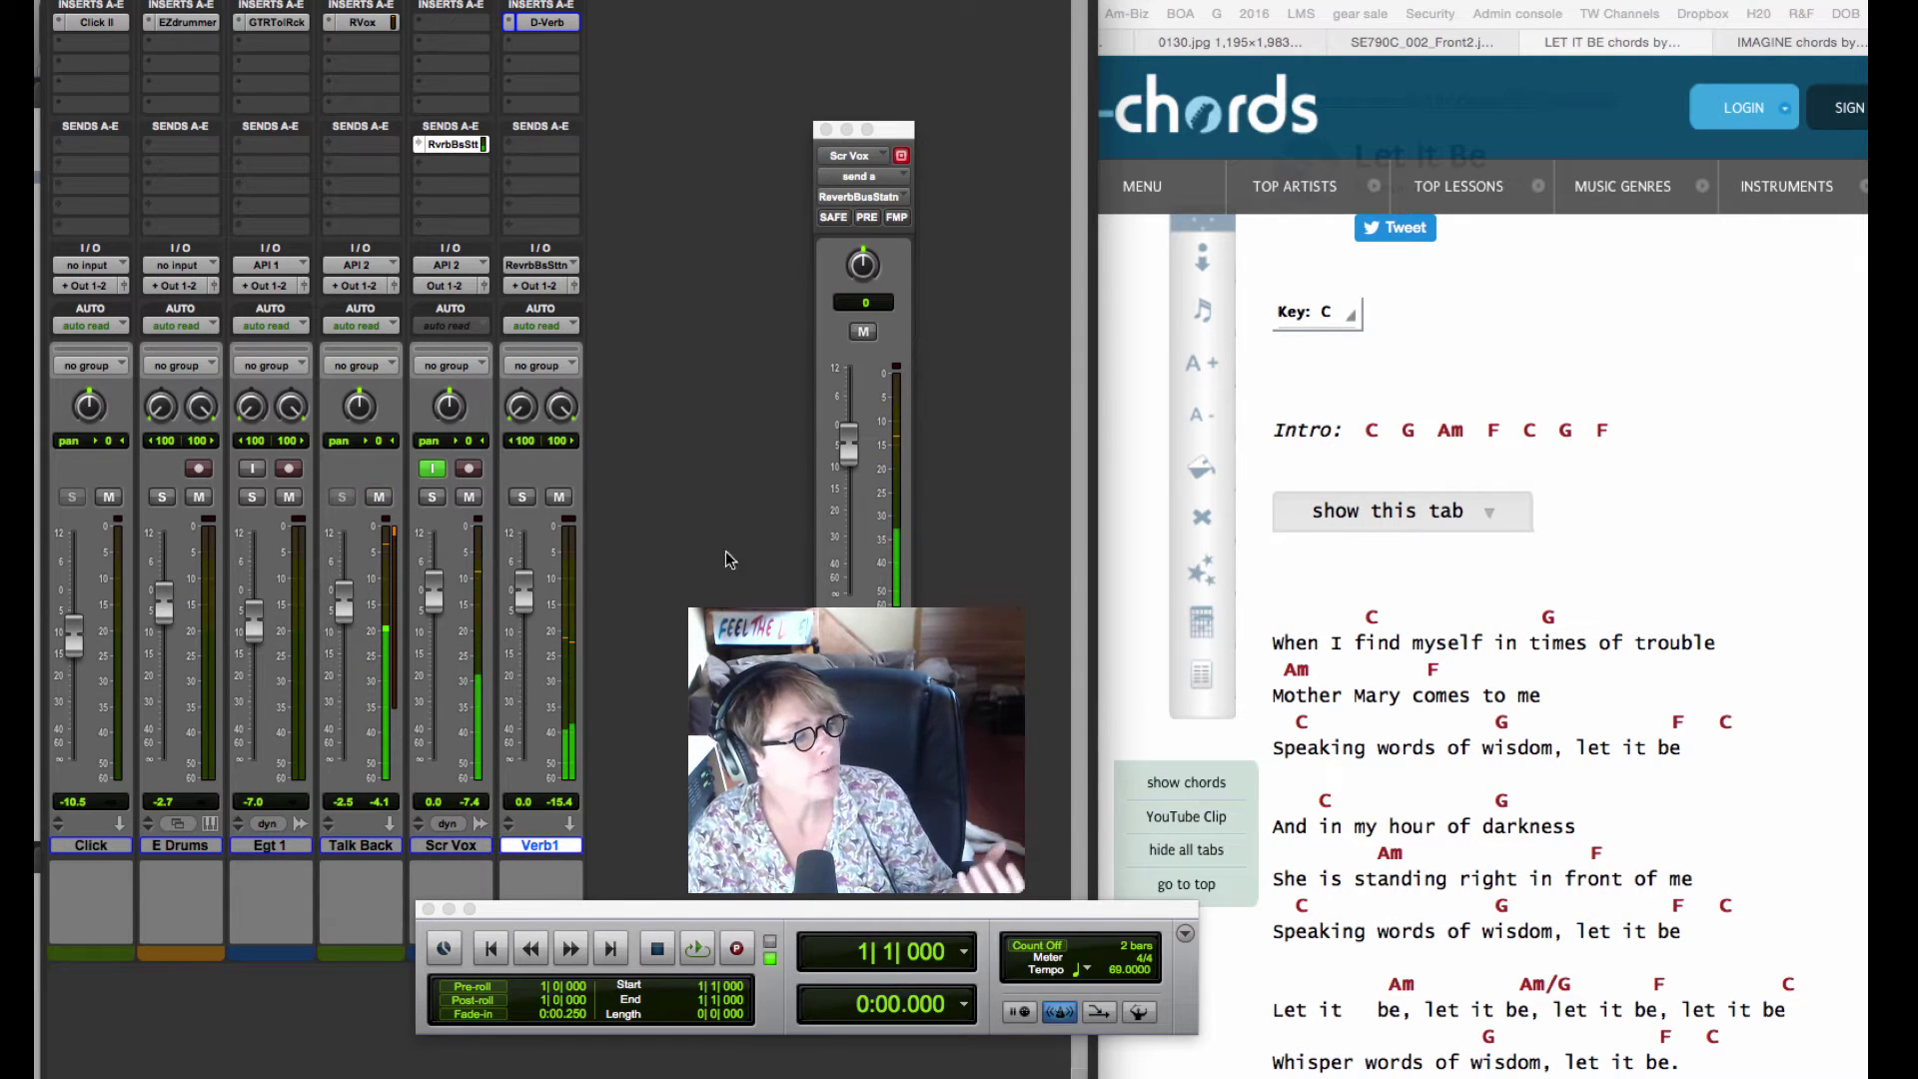
drag(523, 597, 528, 632)
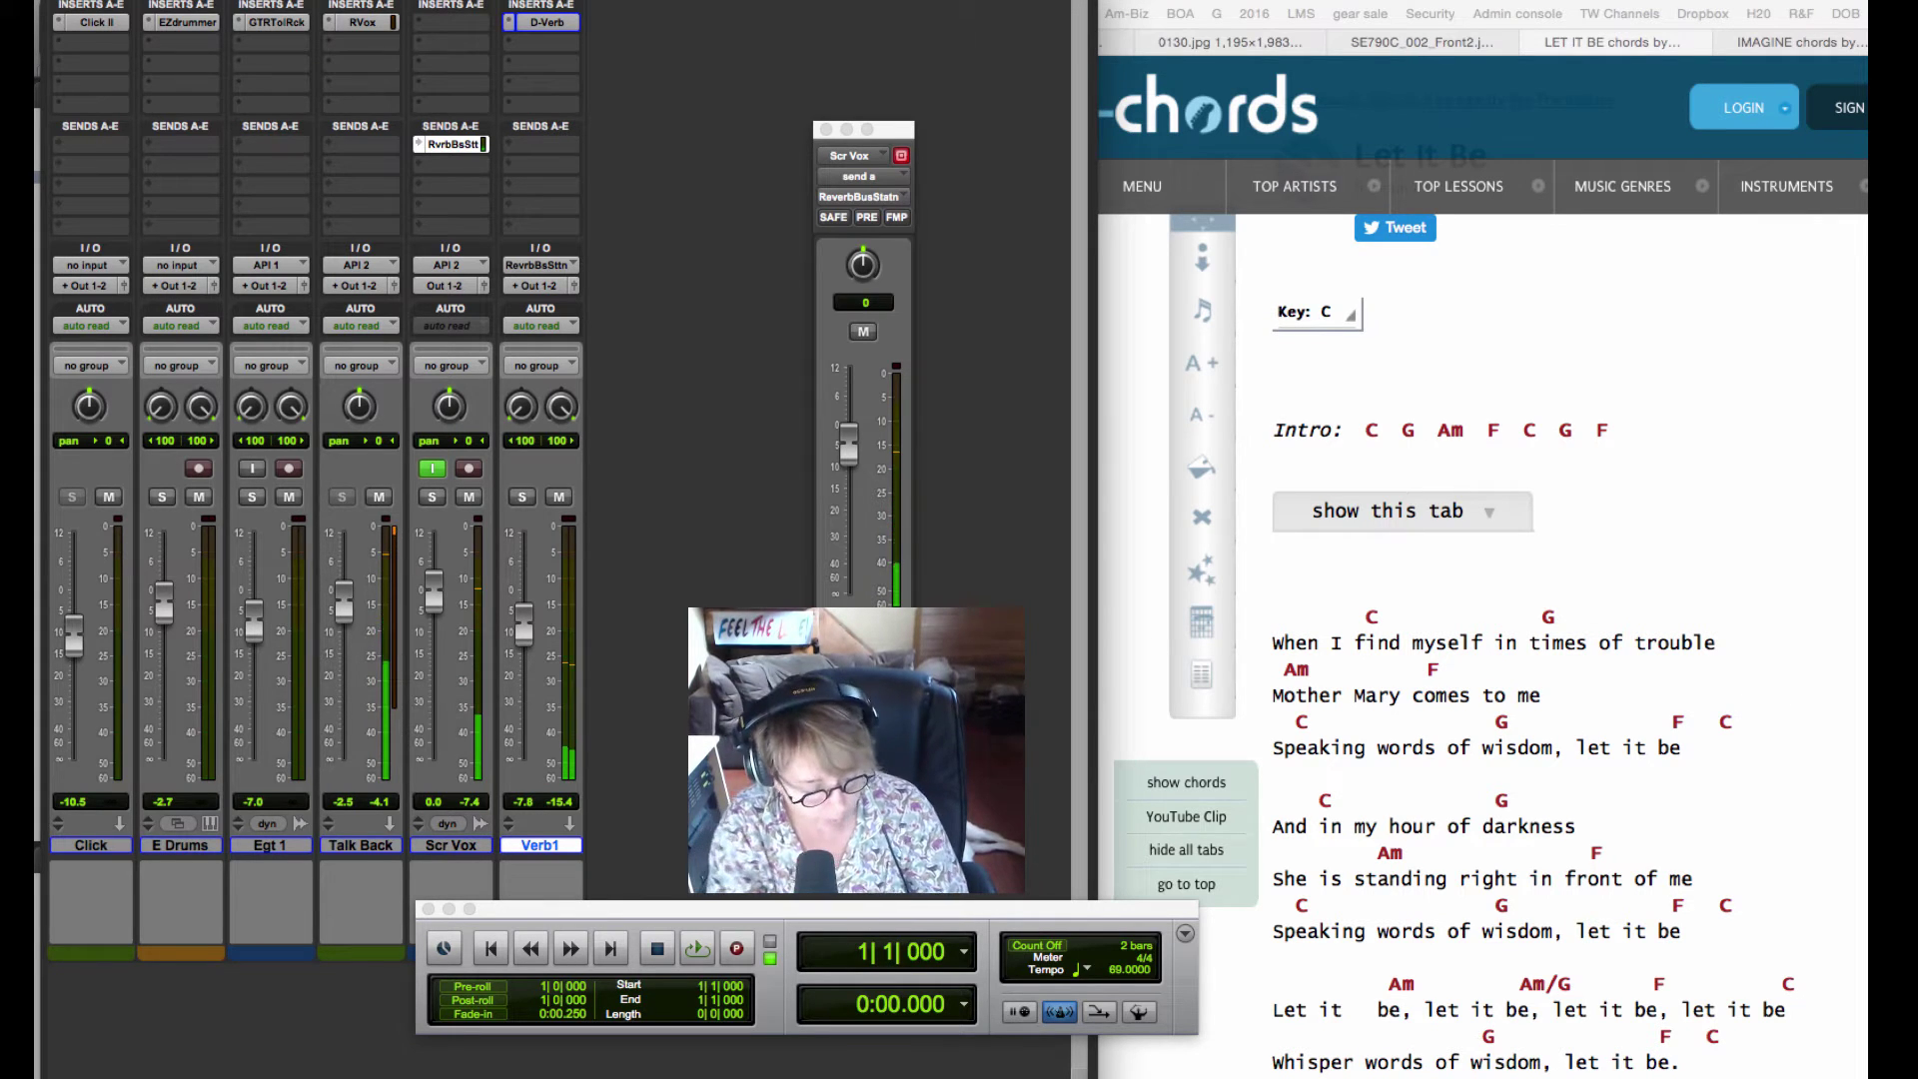
Step: Narrow the Edit window beside the lyrics page and record-arm the Scr Vox track at a larger track height
key(super+equal)
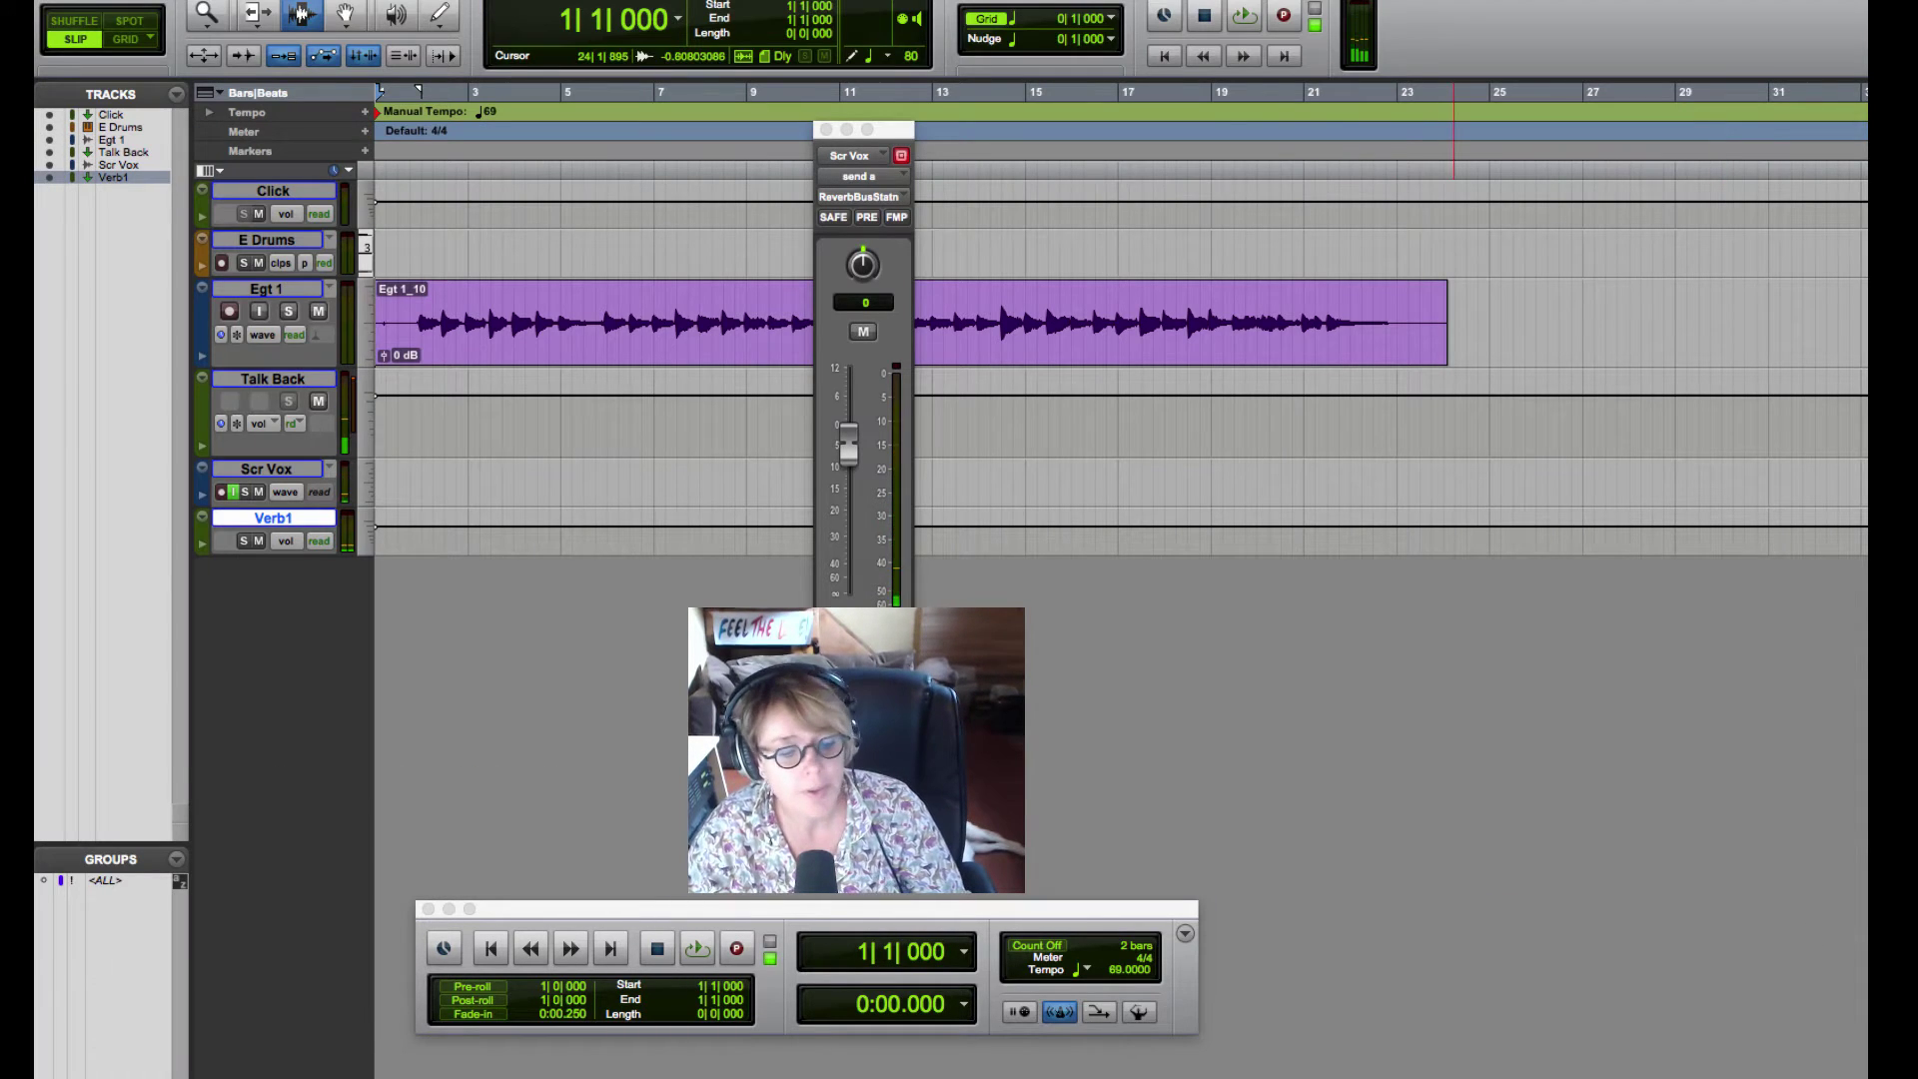
drag(1864, 1077, 1248, 1074)
click(966, 479)
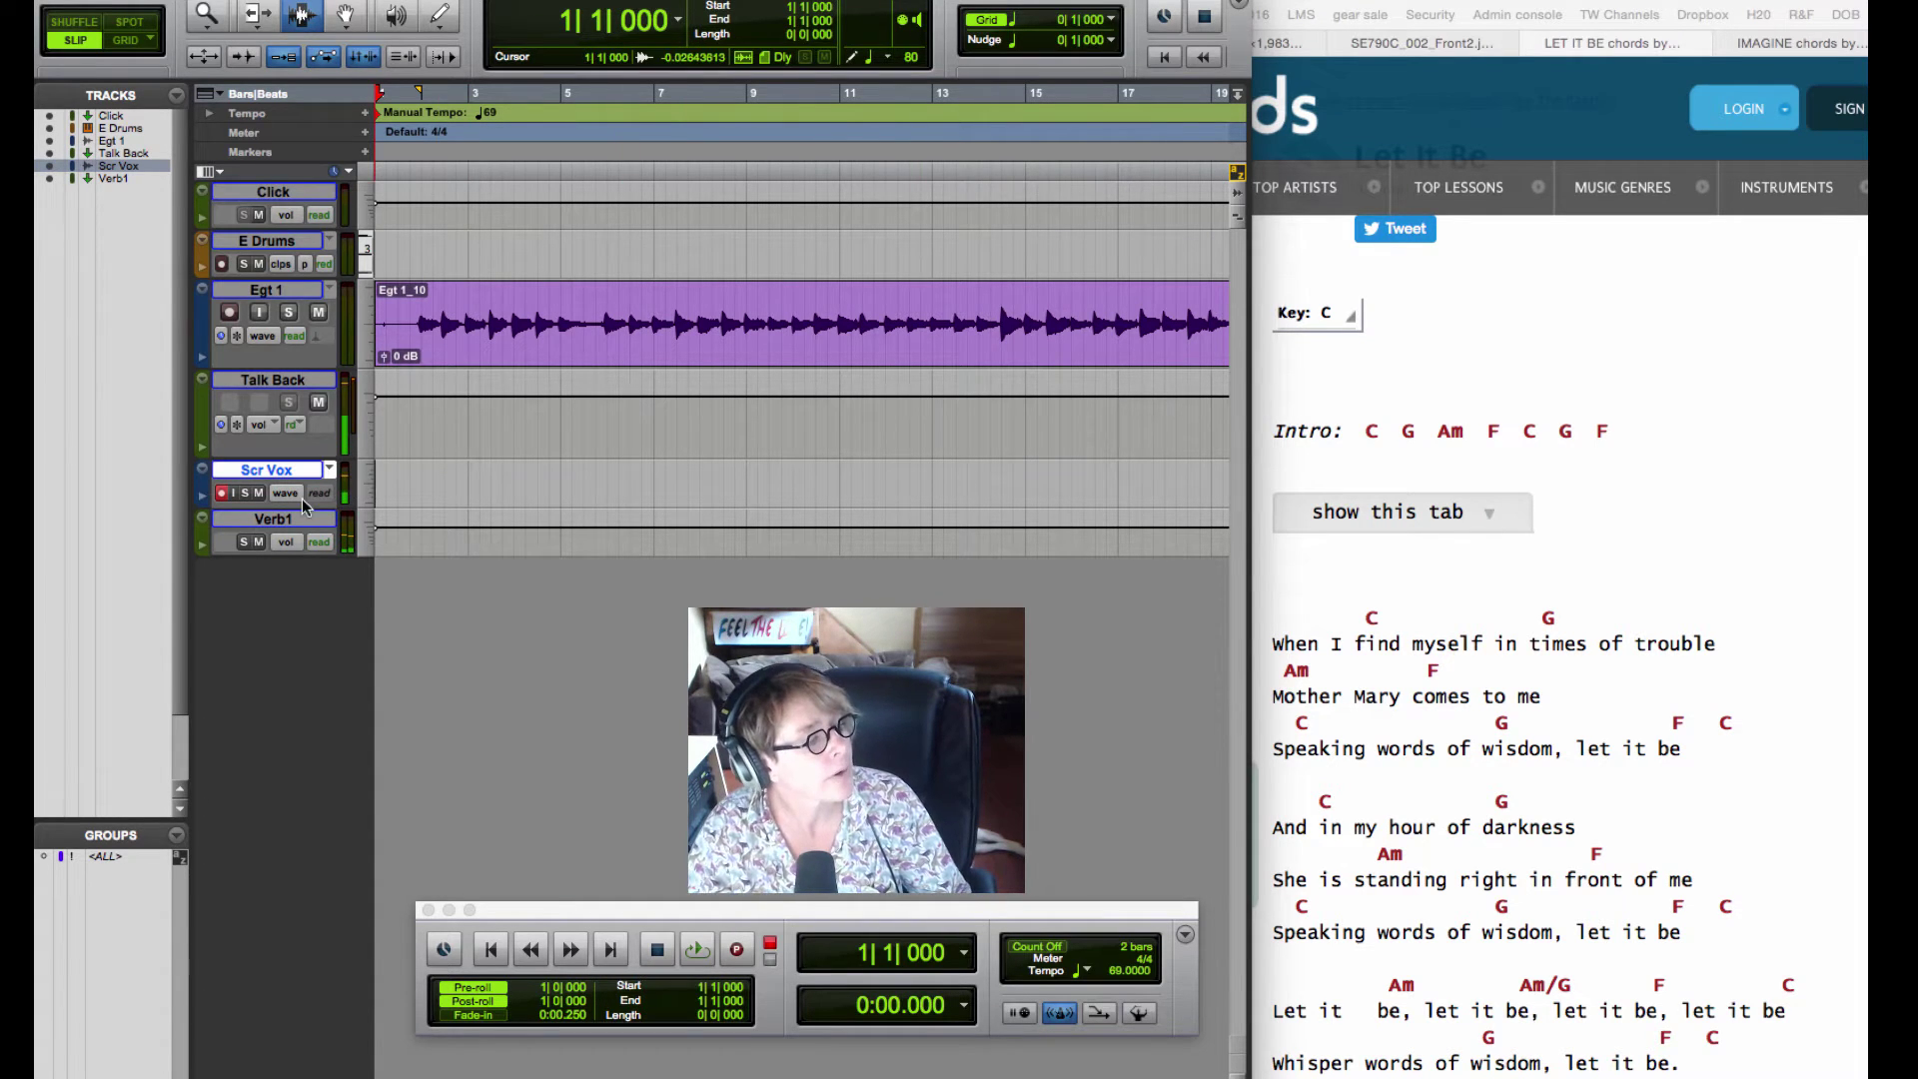
drag(296, 543, 298, 579)
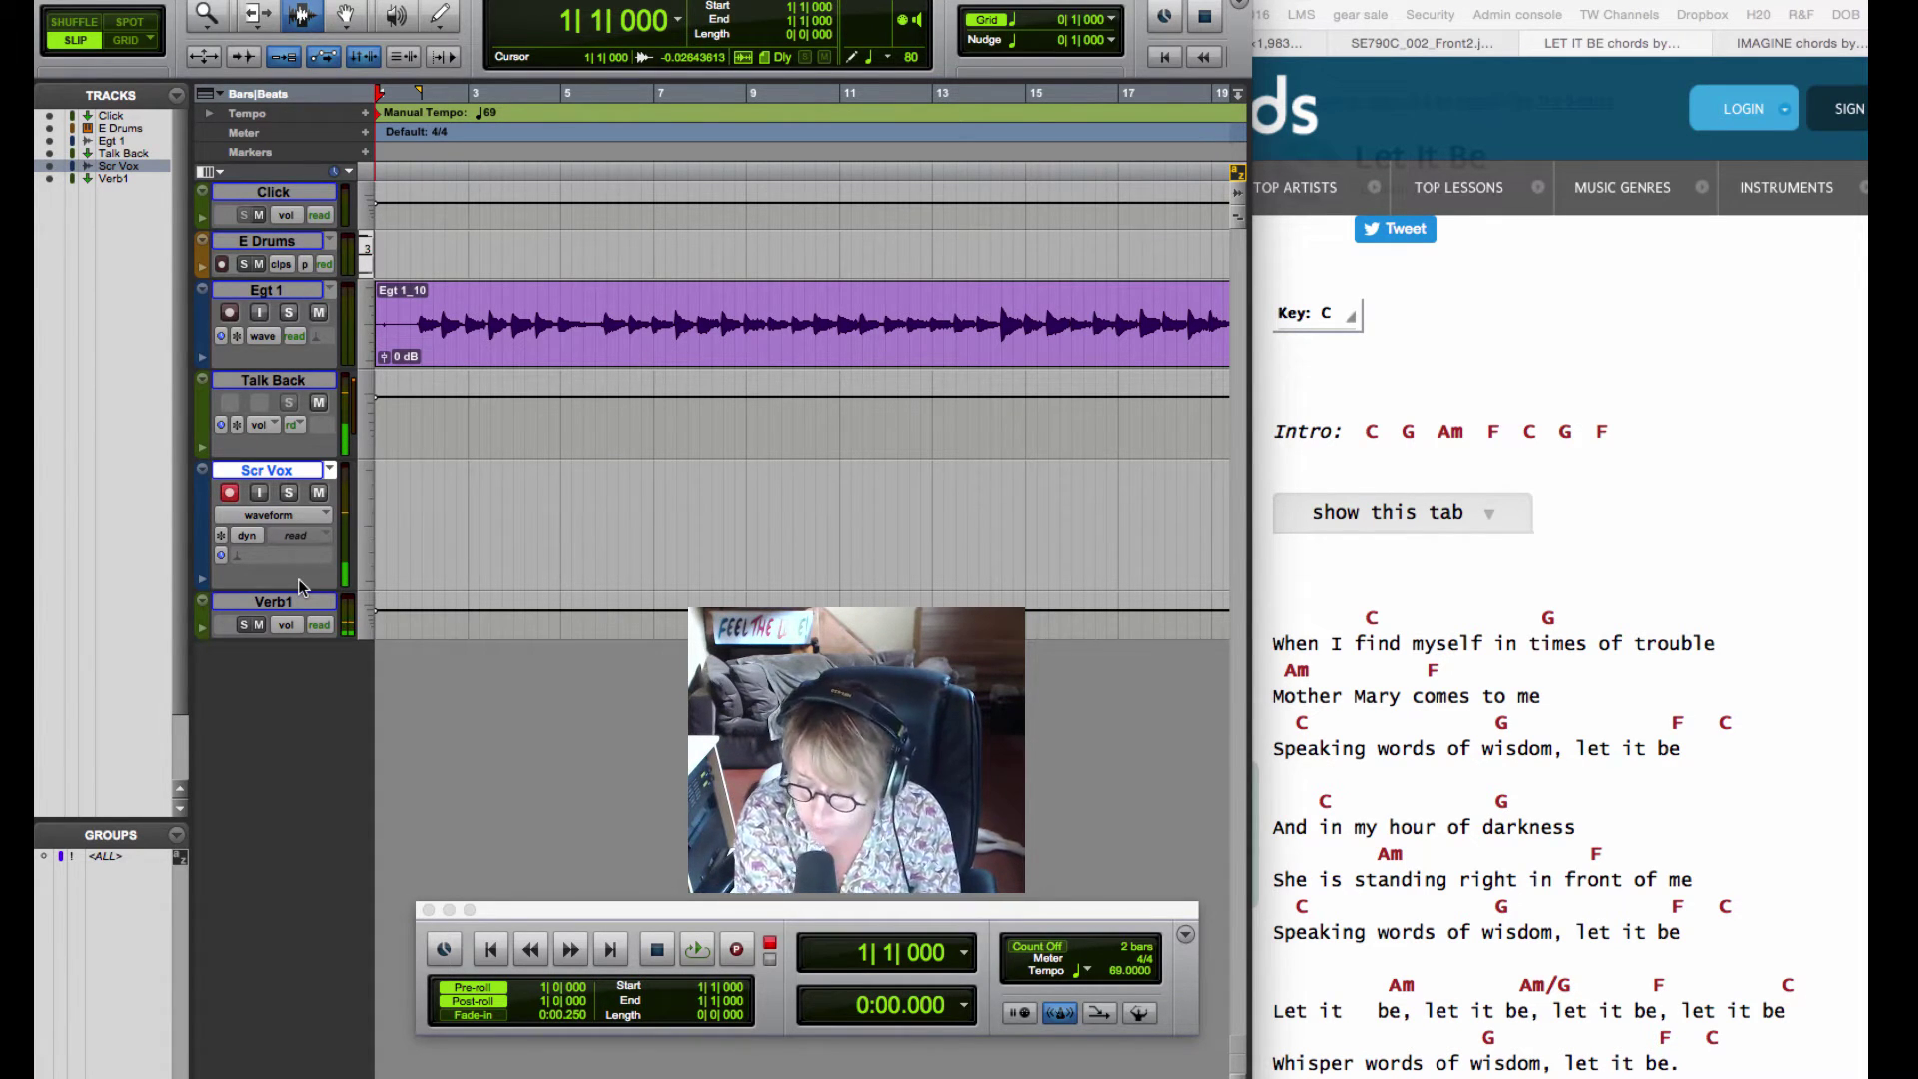
Step: Record a scratch vocal take on Scr Vox from bar 1 to about bar 23, and place the edit cursor at 5|3|620
key(super+space)
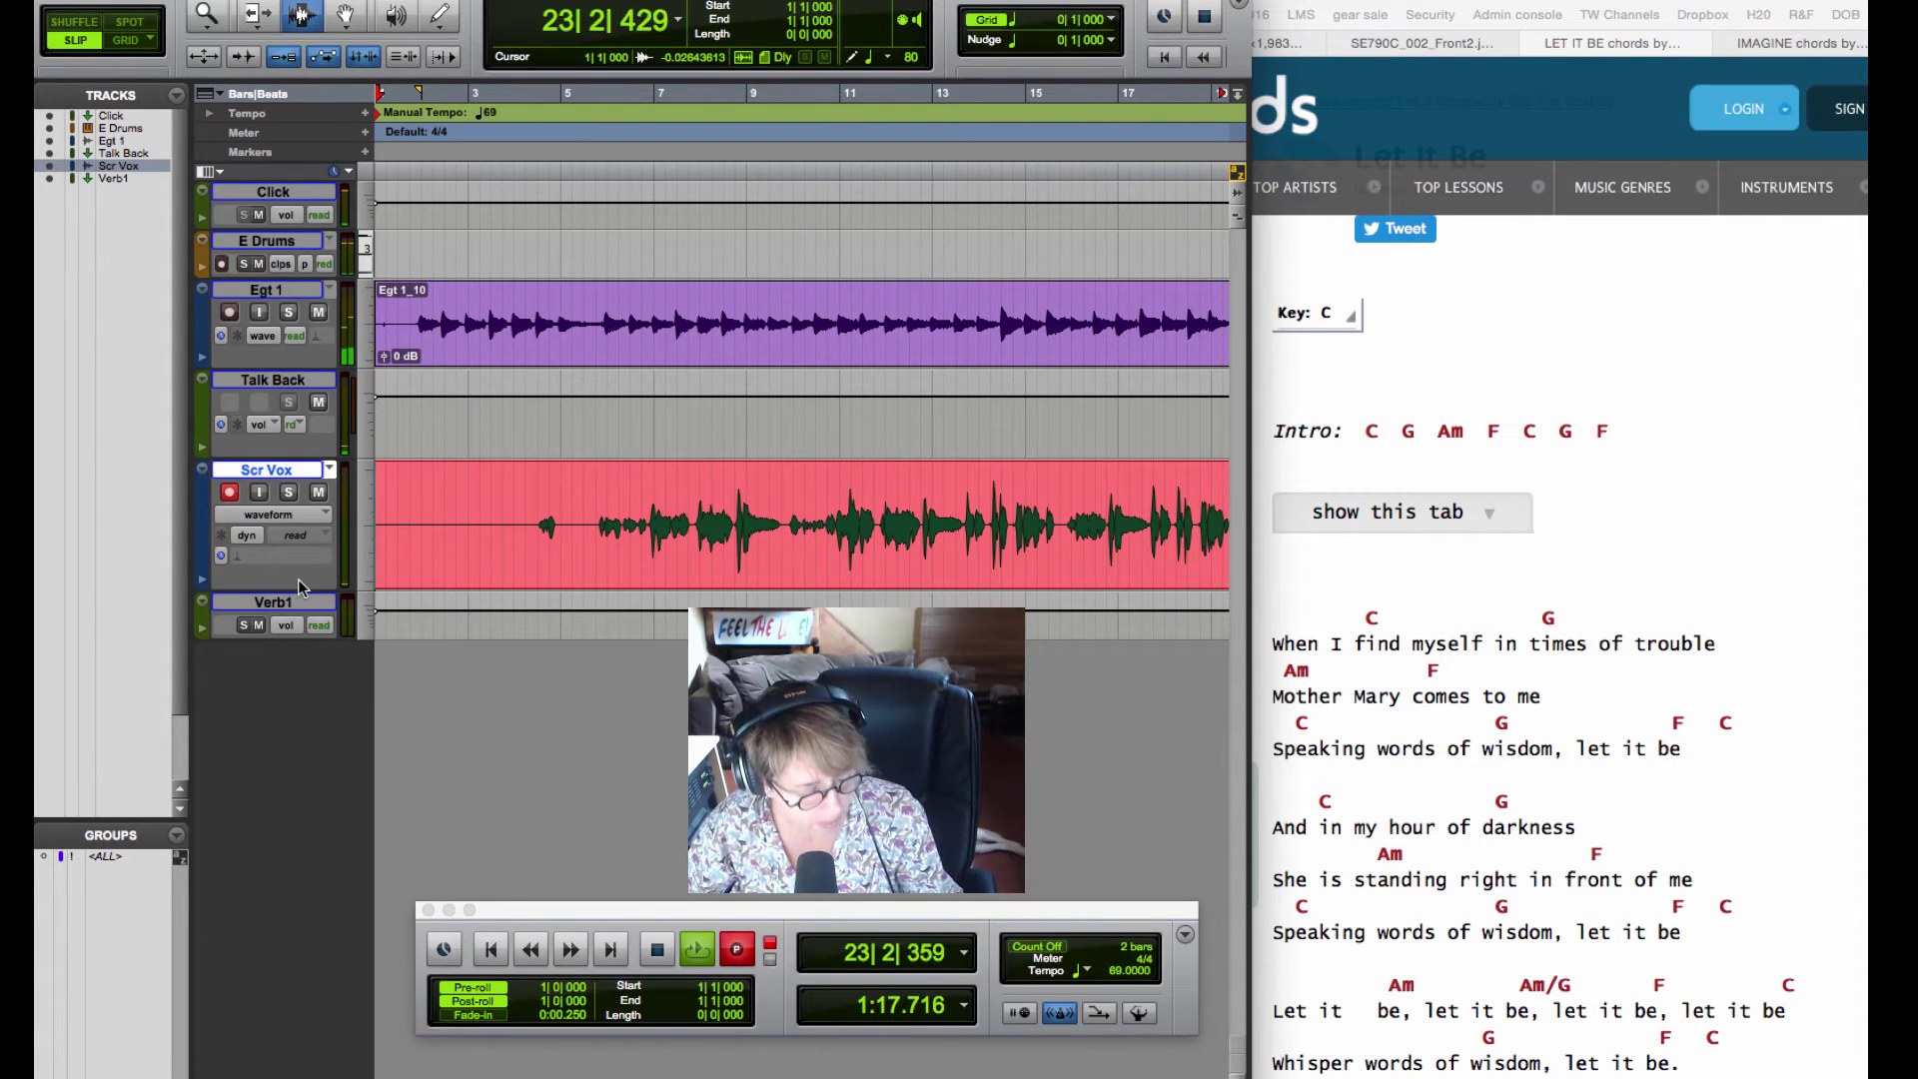
key(space)
click(592, 520)
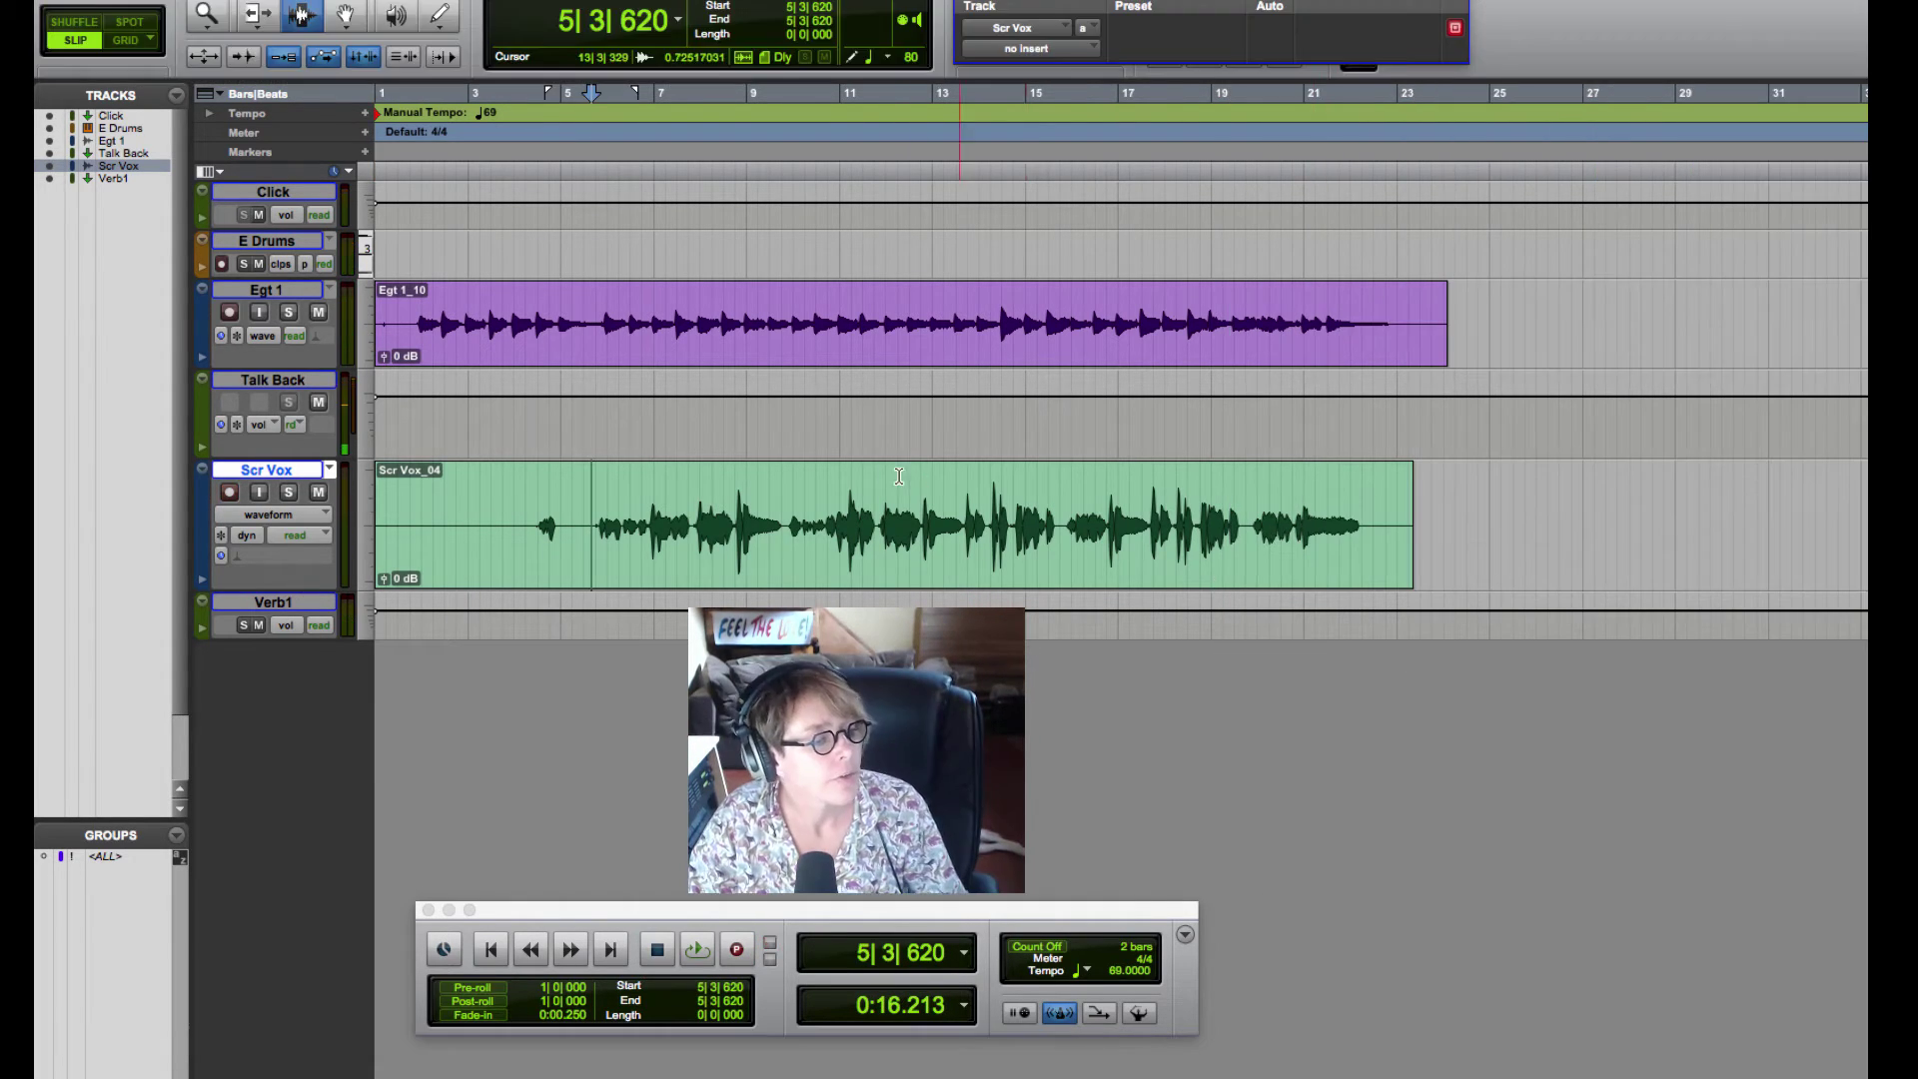
Step: Check the output assignment of the Scr Vox track in the Mix window without changing it
key(super+equal)
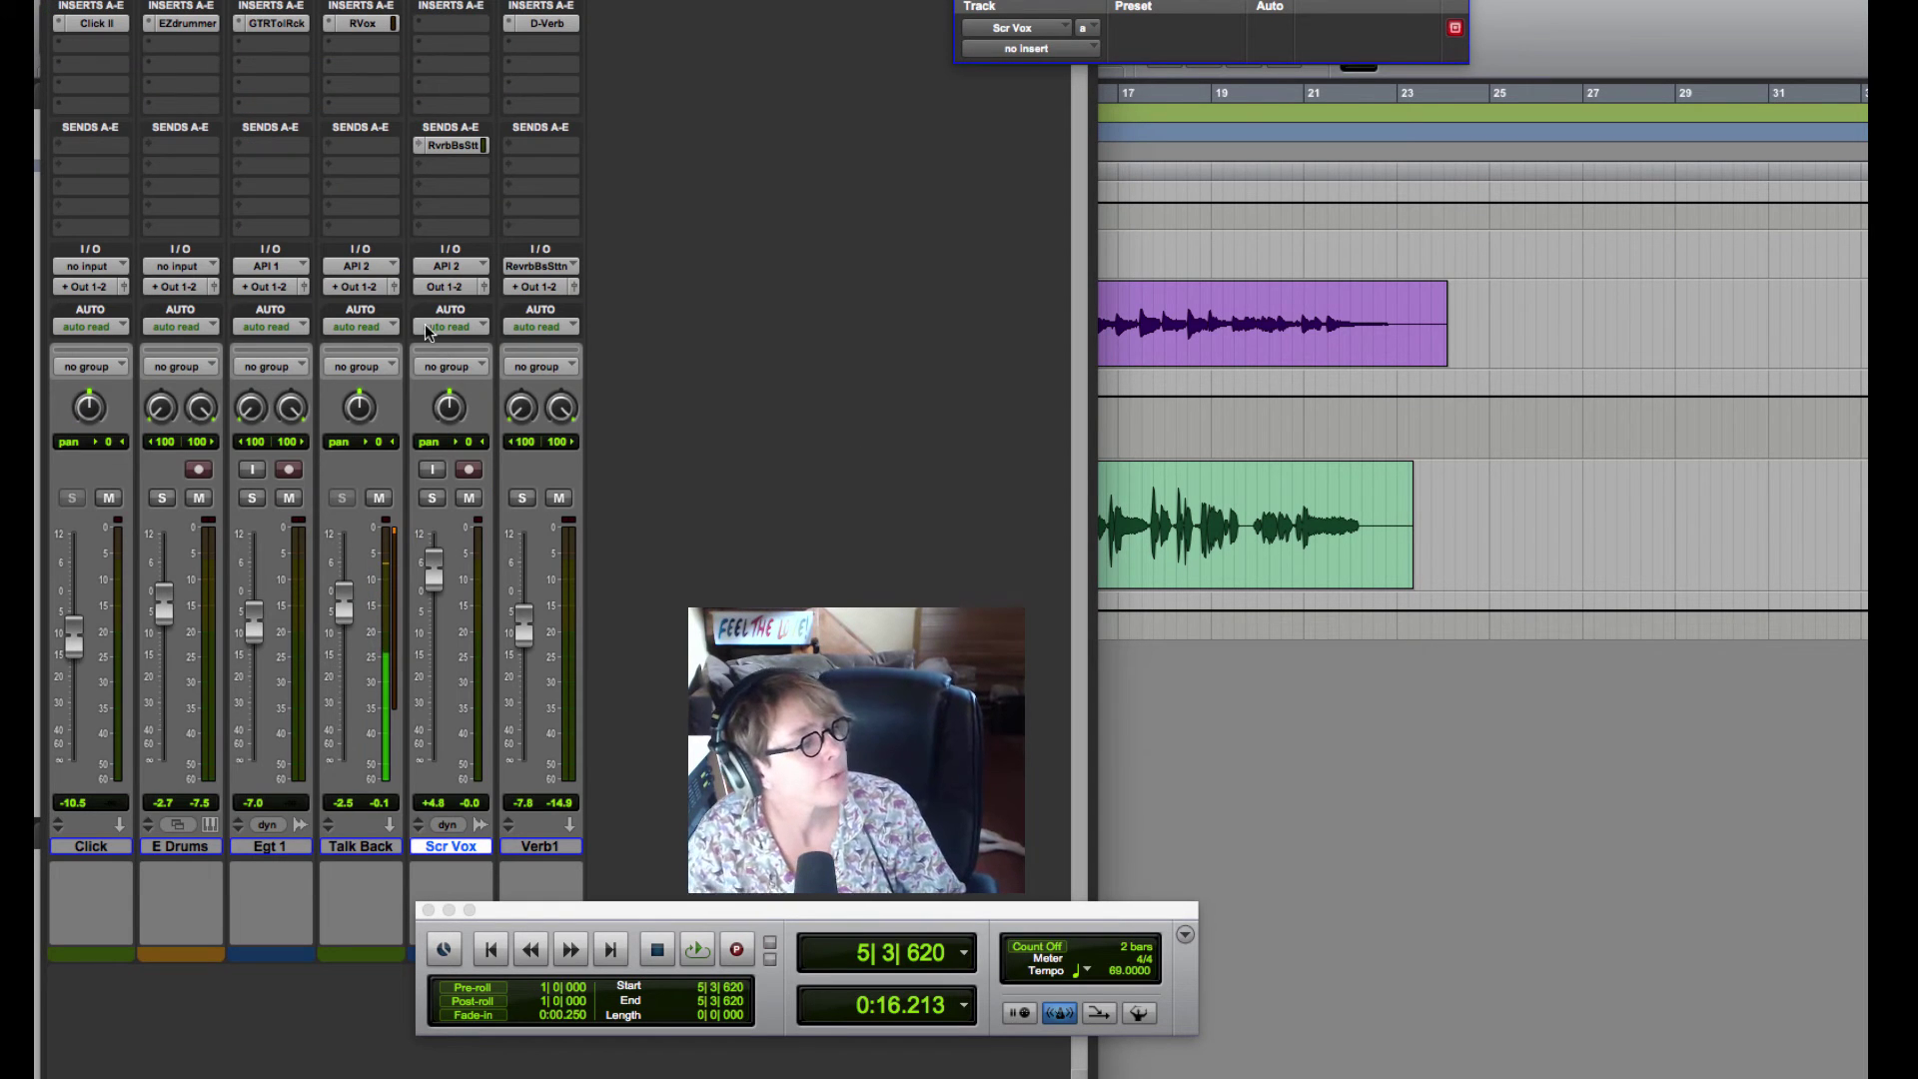
click(455, 286)
mouse_move(461, 287)
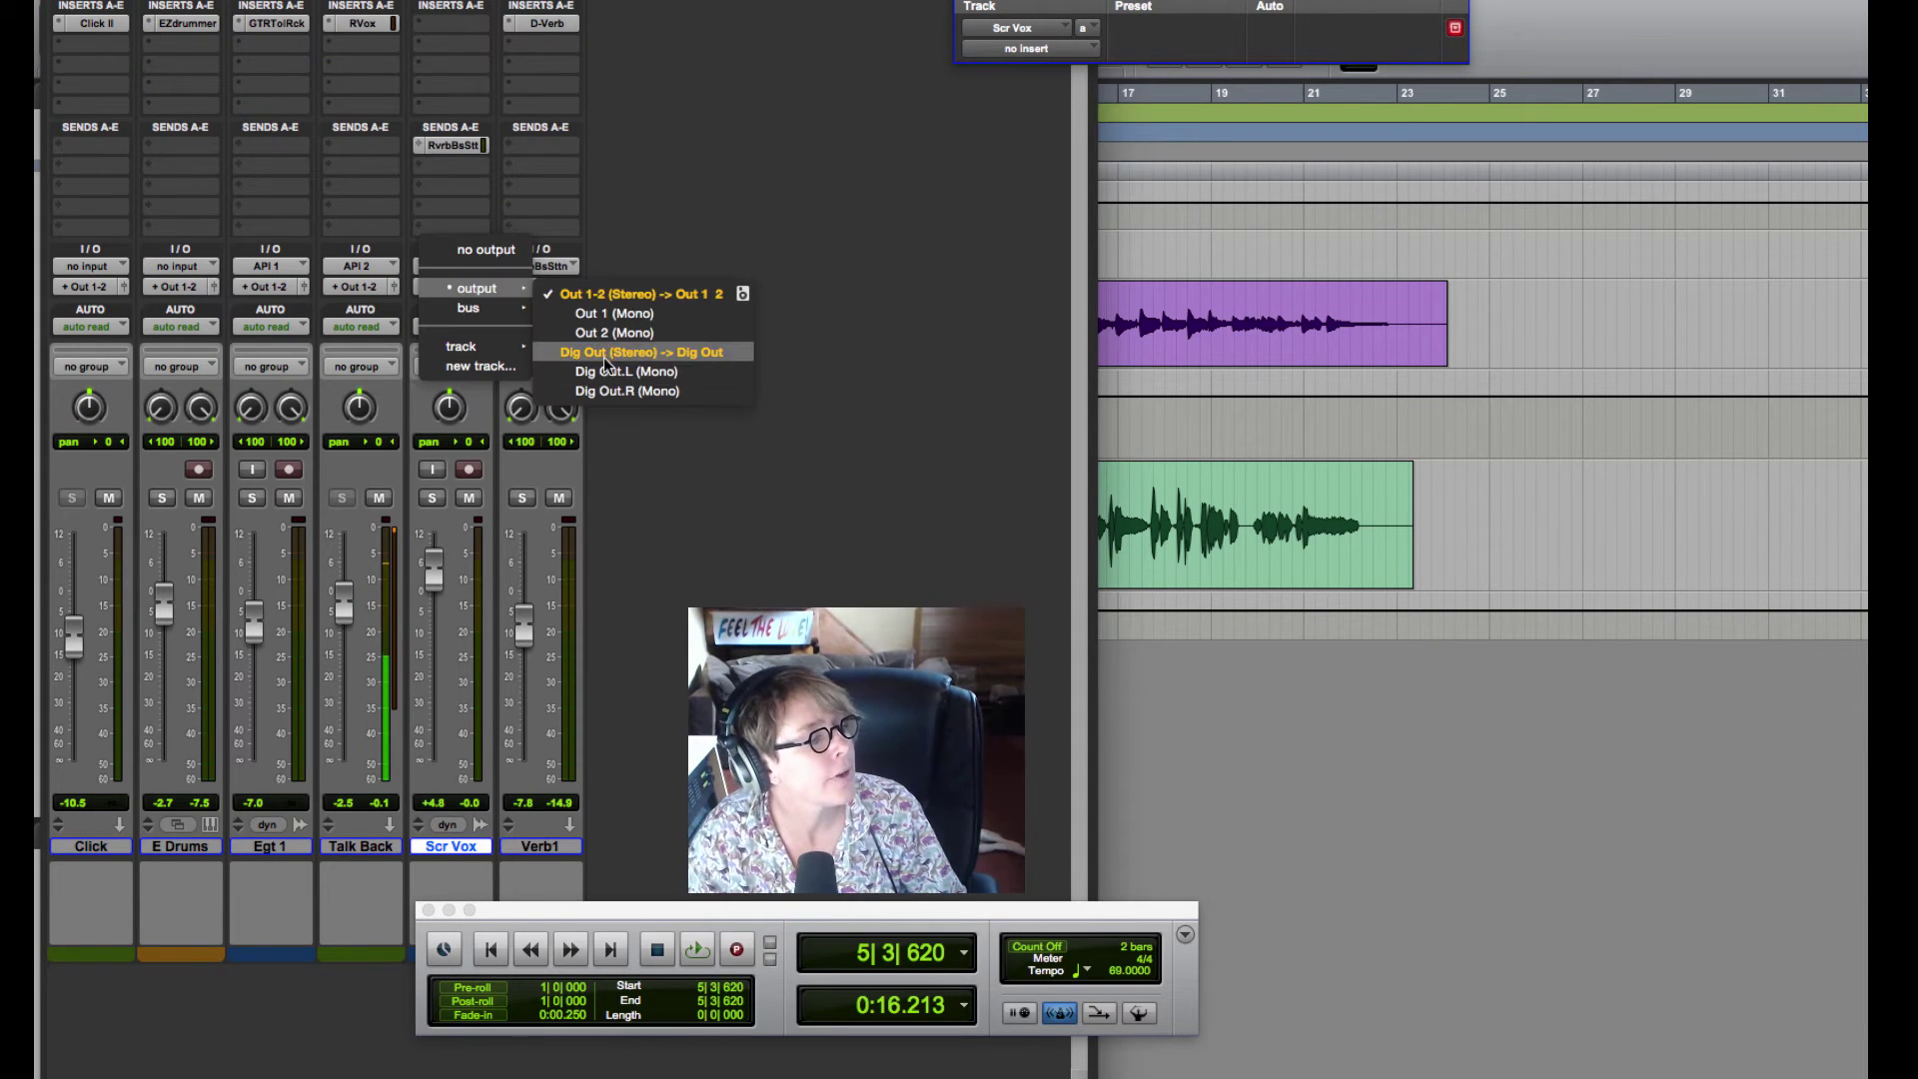
click(590, 528)
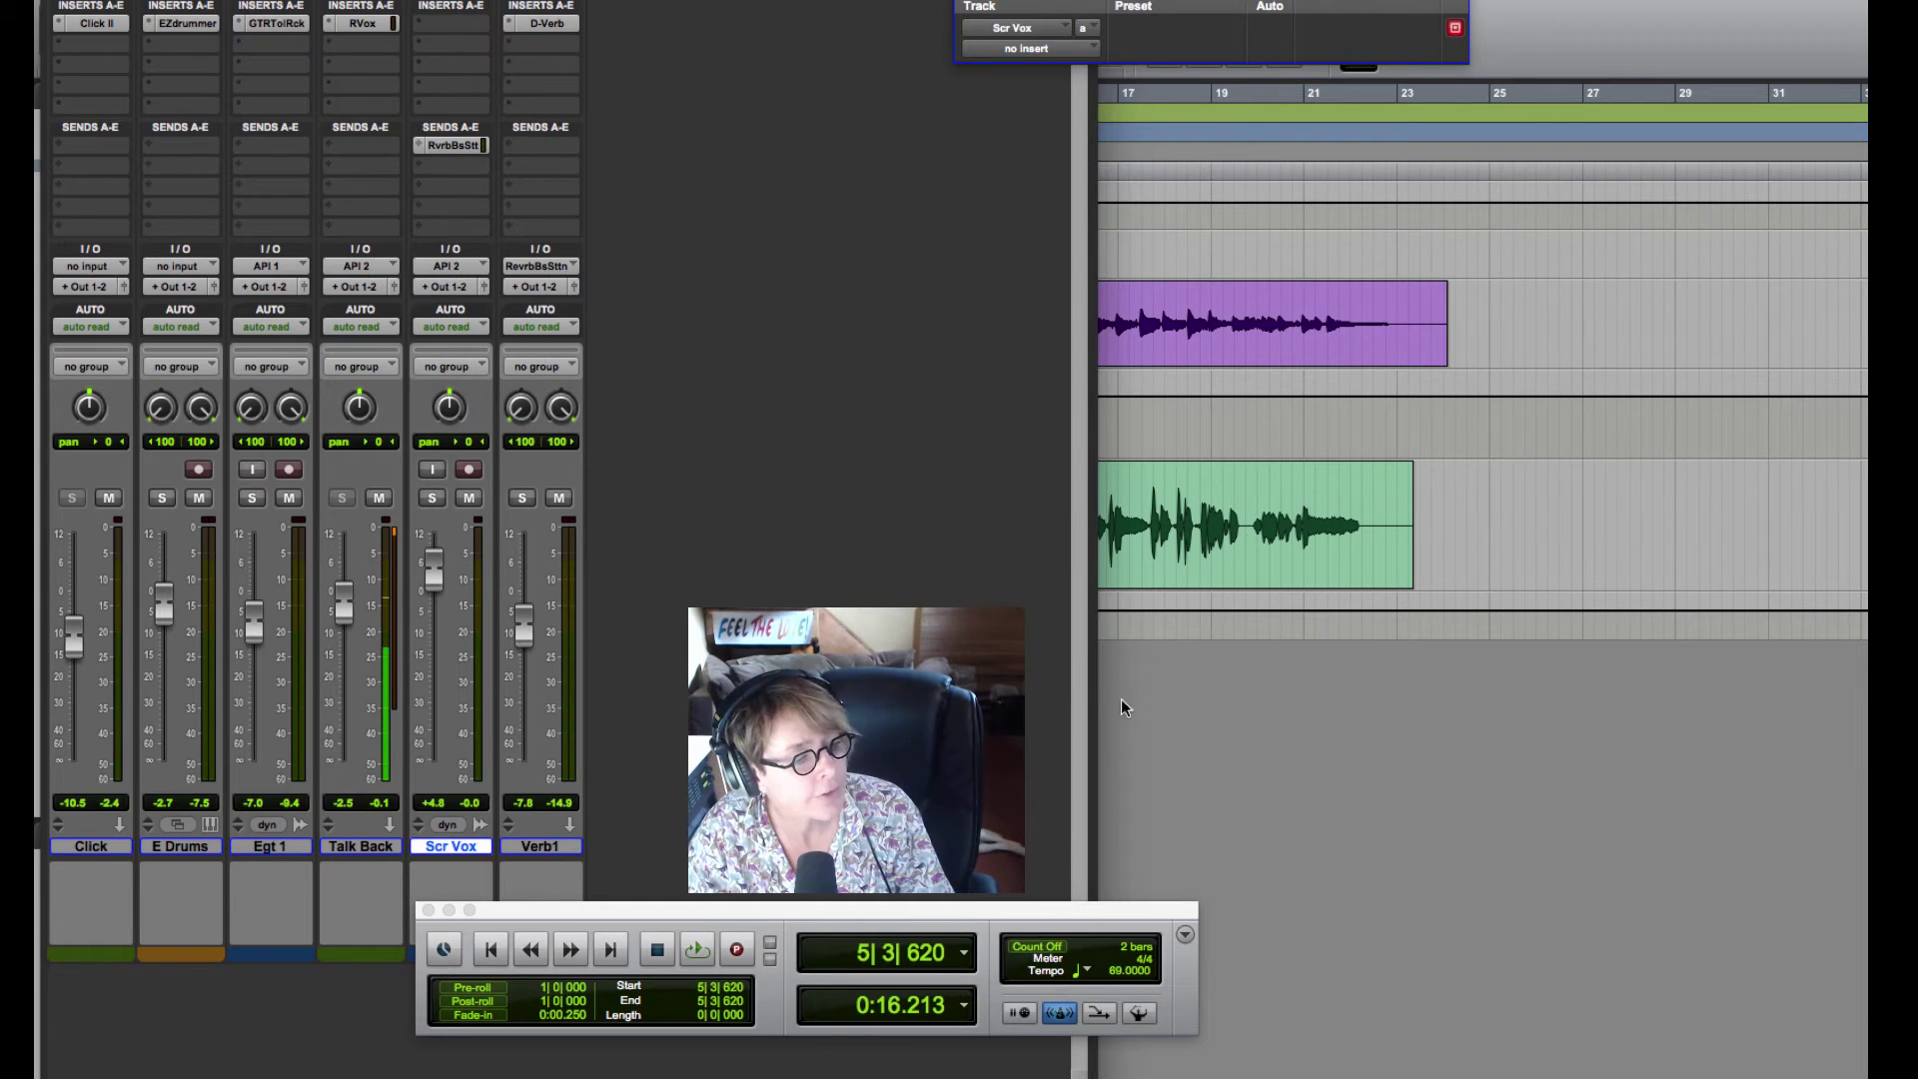
Step: Play back from 5|3|620 and balance the vocal, setting Scr Vox to -4.6 dB and Verb1 to +0.9 dB
key(super+equal)
key(space)
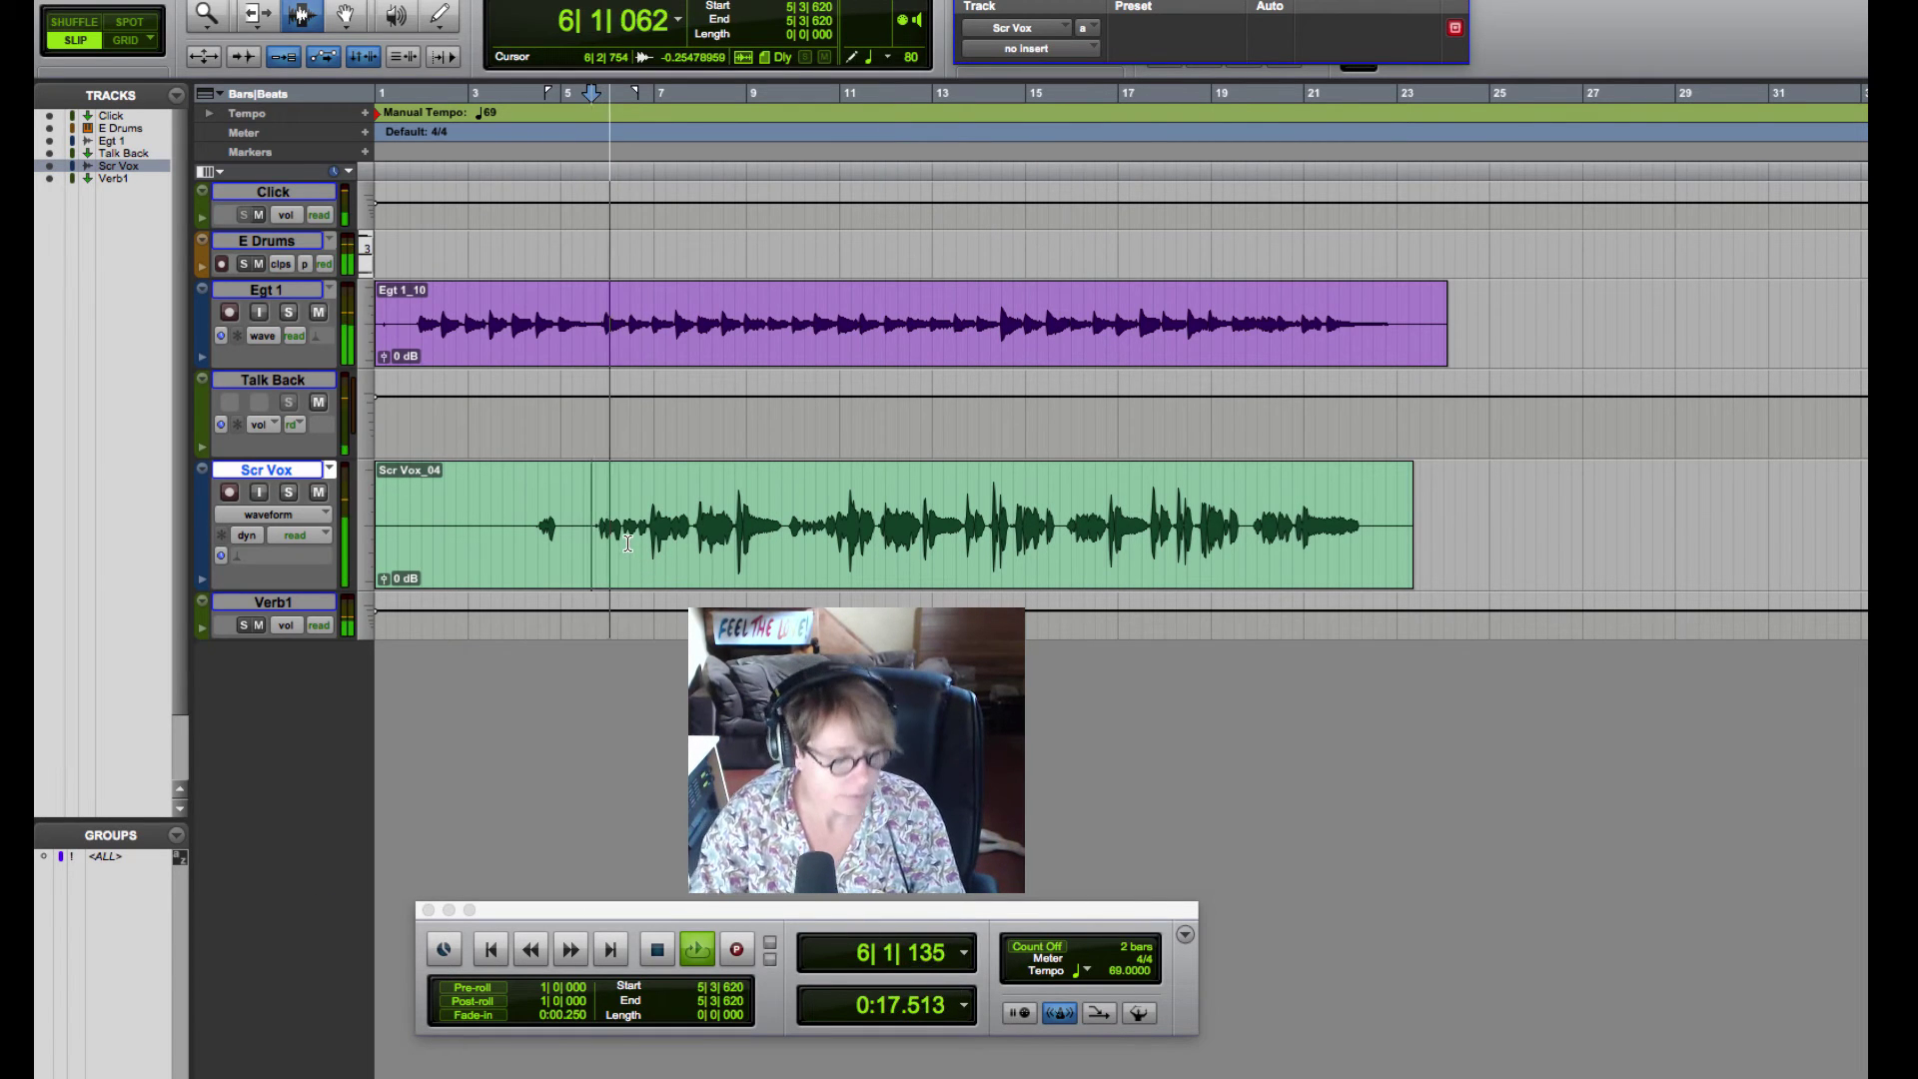
key(super+equal)
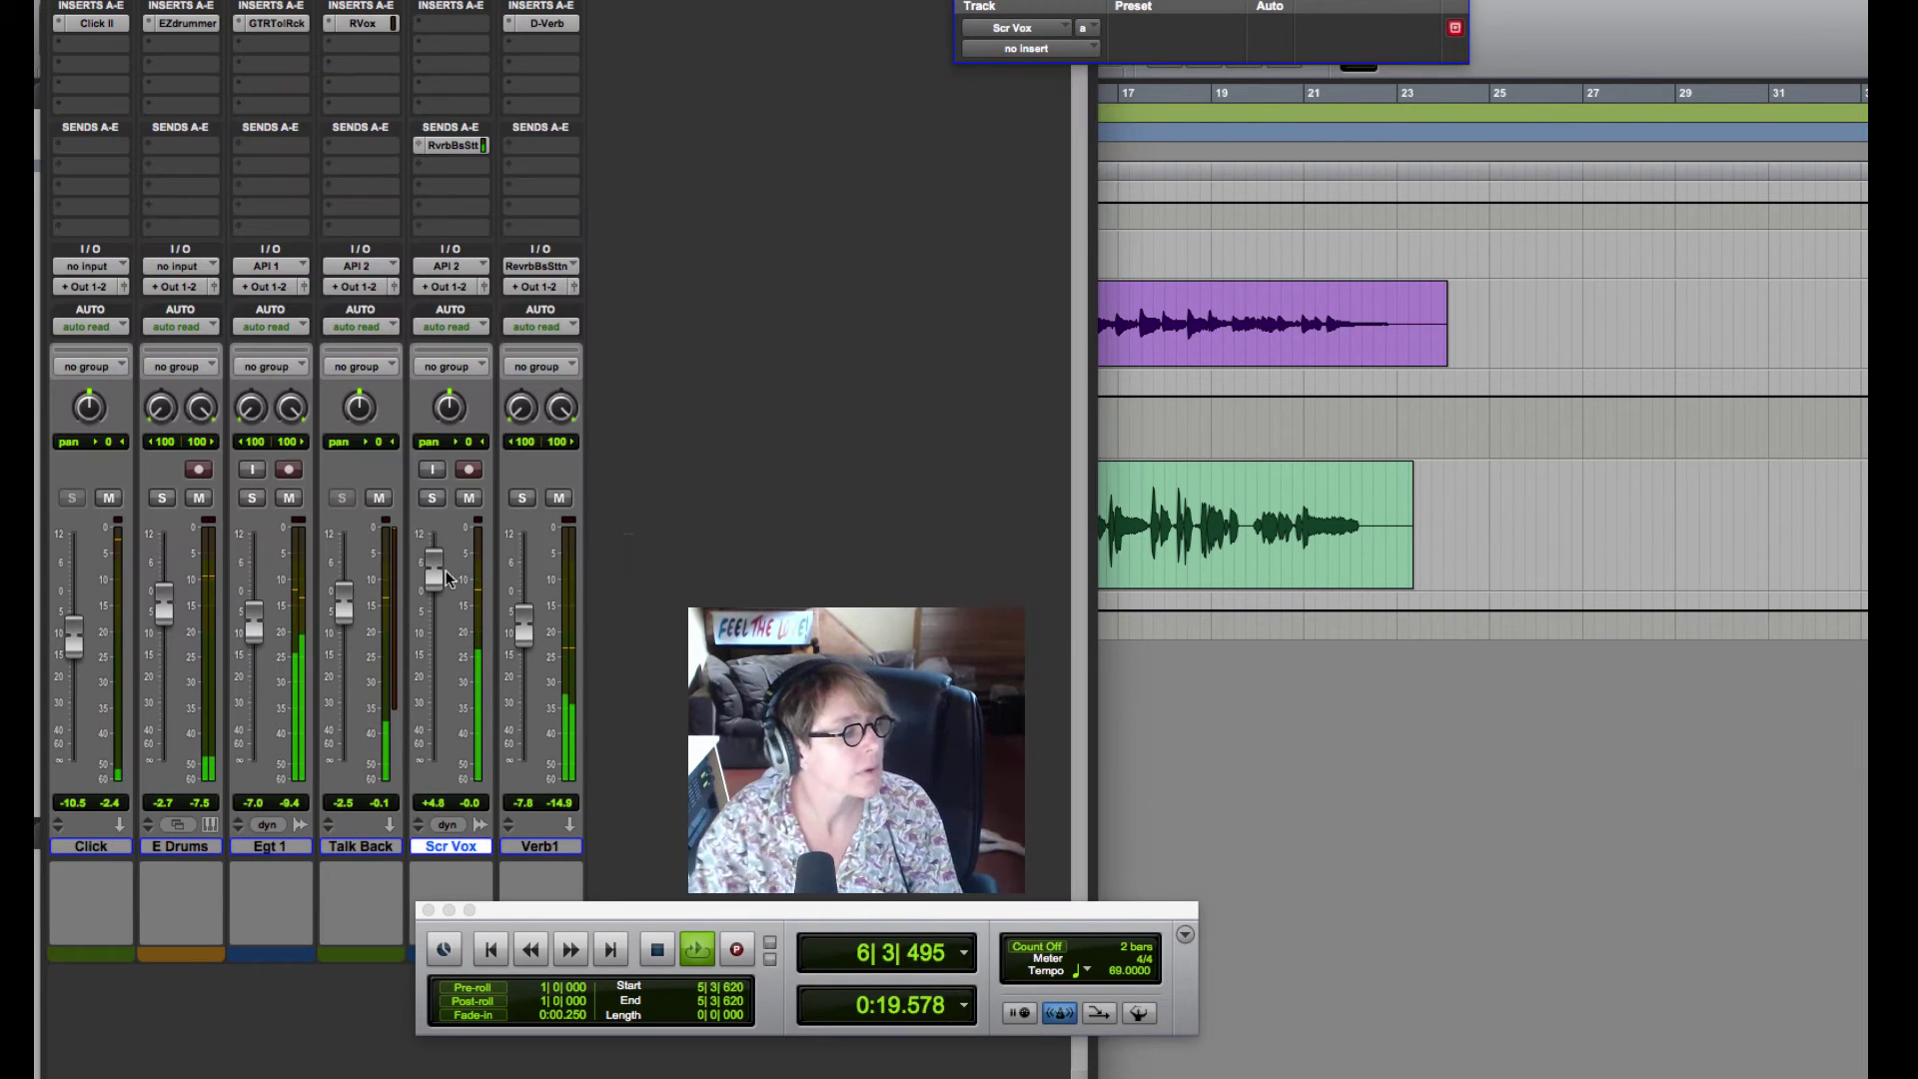
mouse_move(447, 578)
mouse_down()
mouse_move(446, 608)
mouse_move(524, 624)
mouse_move(522, 589)
mouse_move(434, 612)
mouse_up()
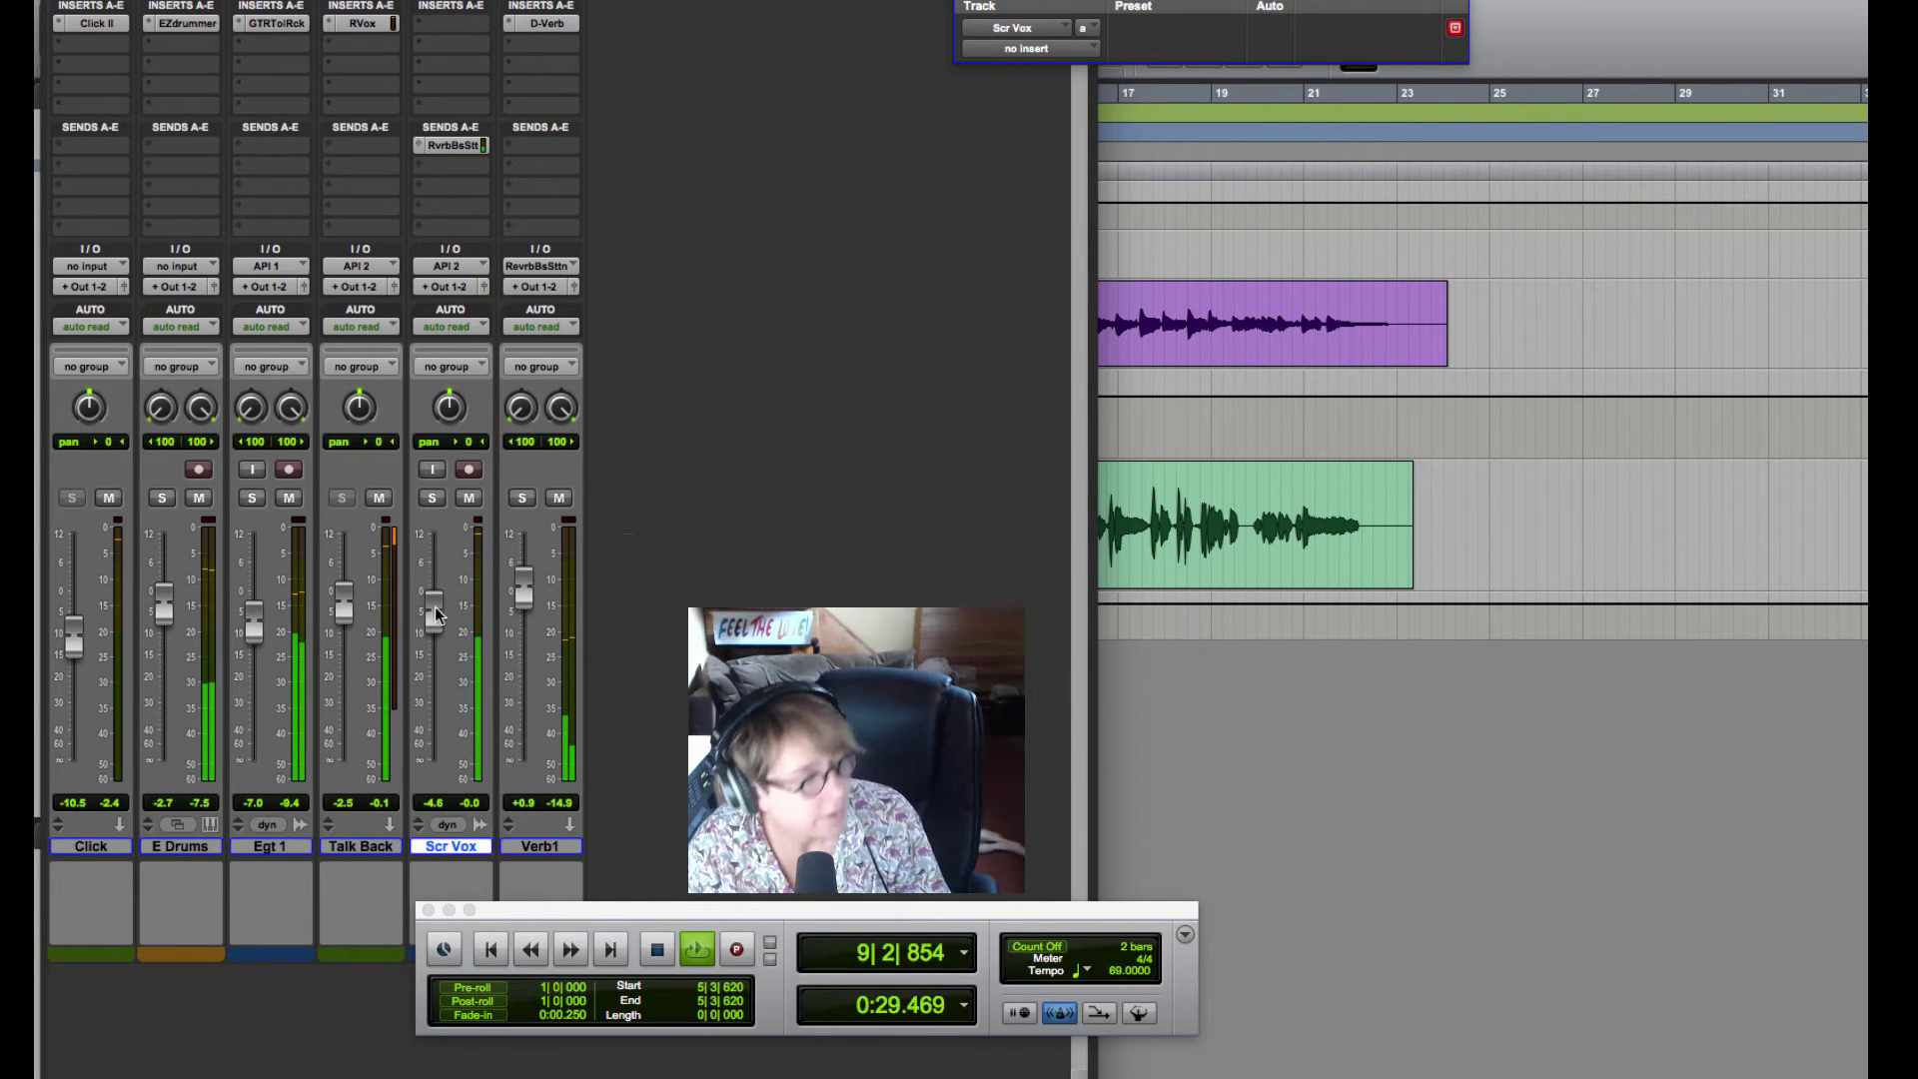
key(space)
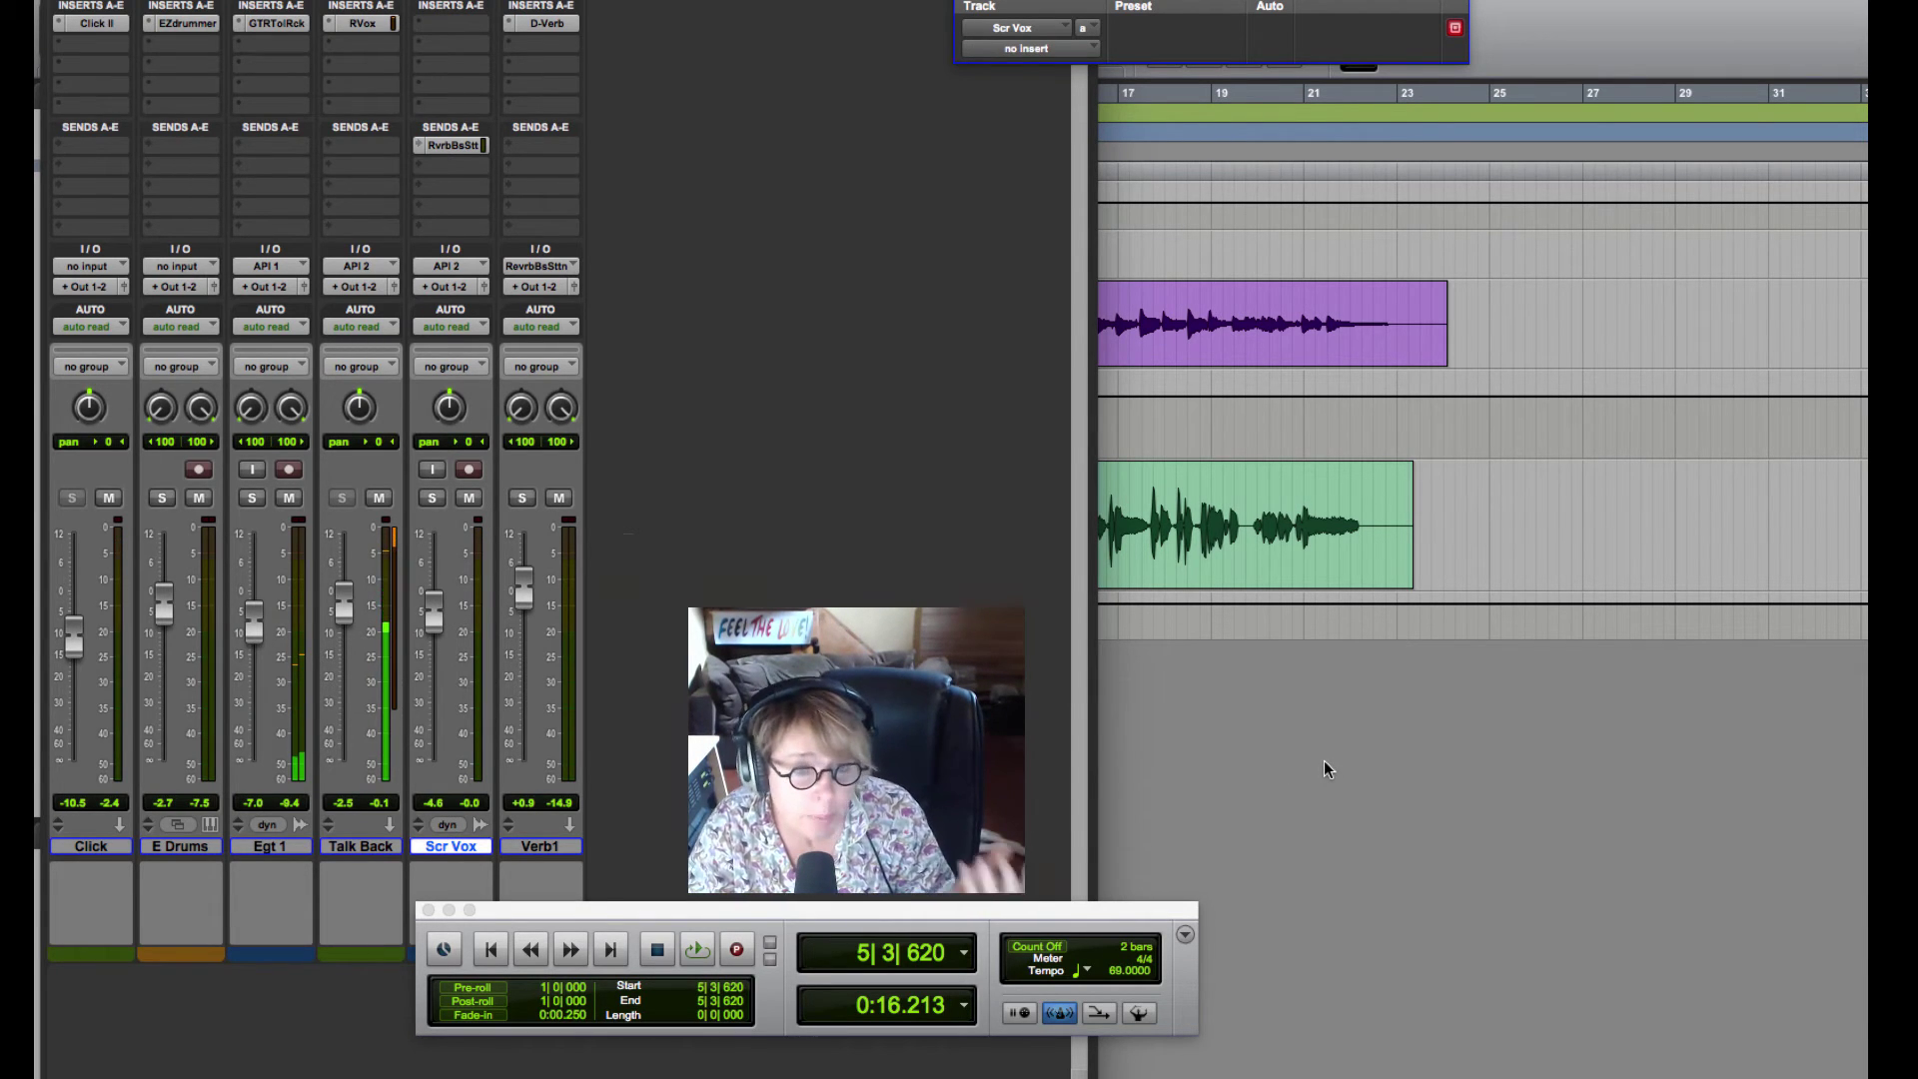
Step: Delete the part of the Scr Vox clip from bar 1 up to just before the first sung phrase
key(super+equal)
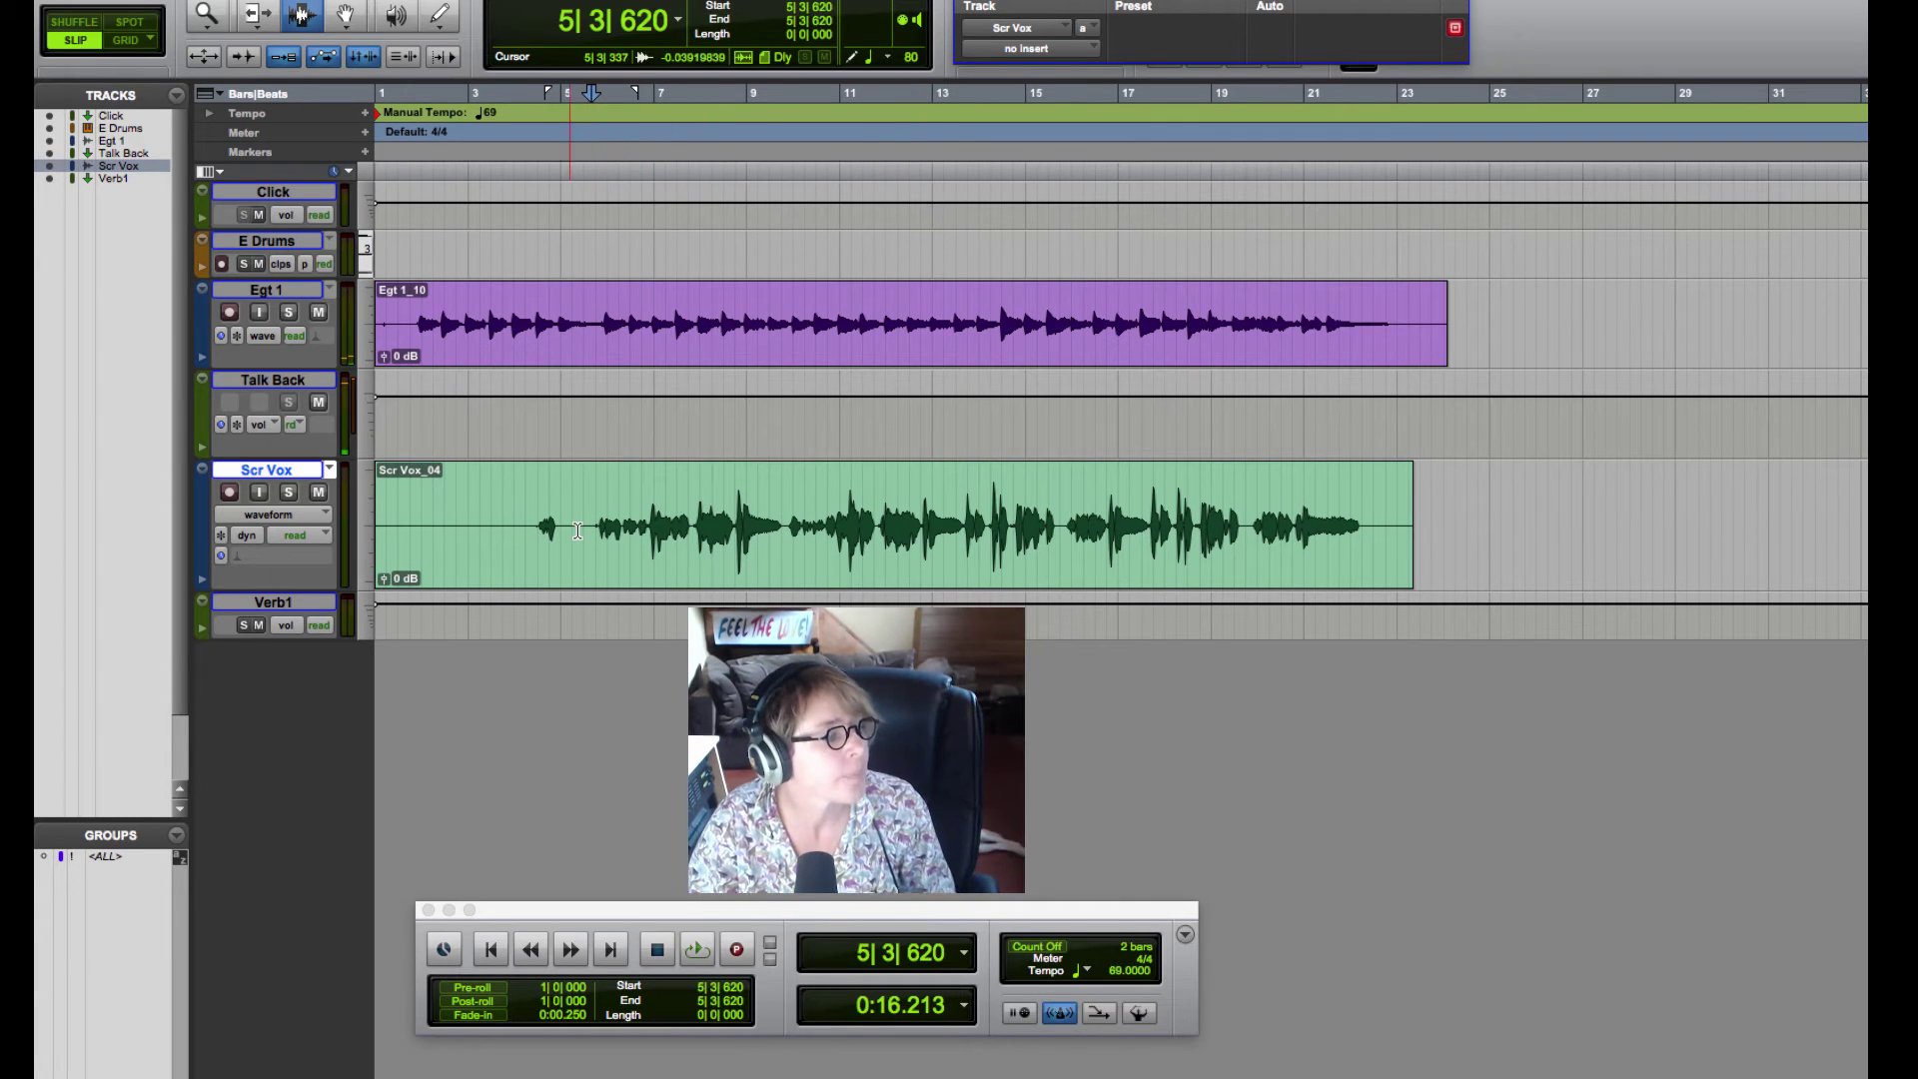
drag(587, 529, 139, 504)
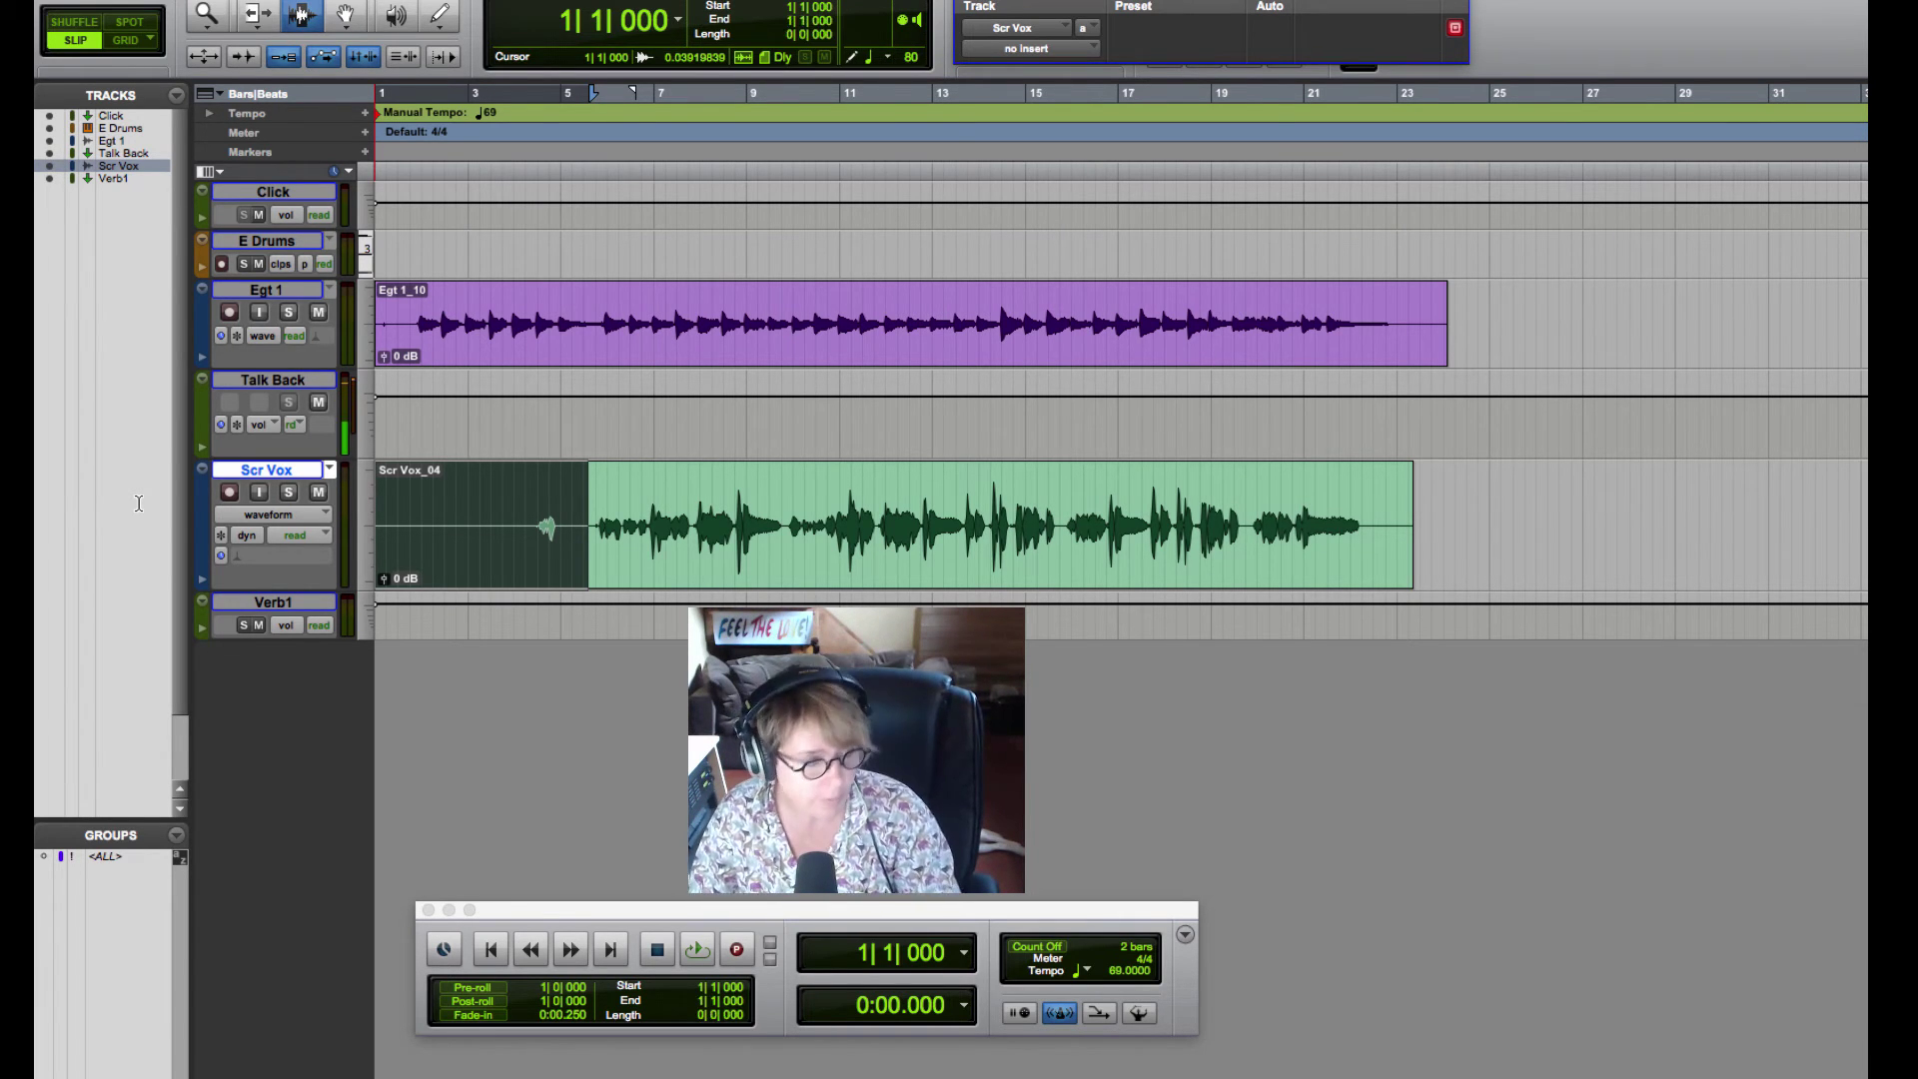
key(Delete)
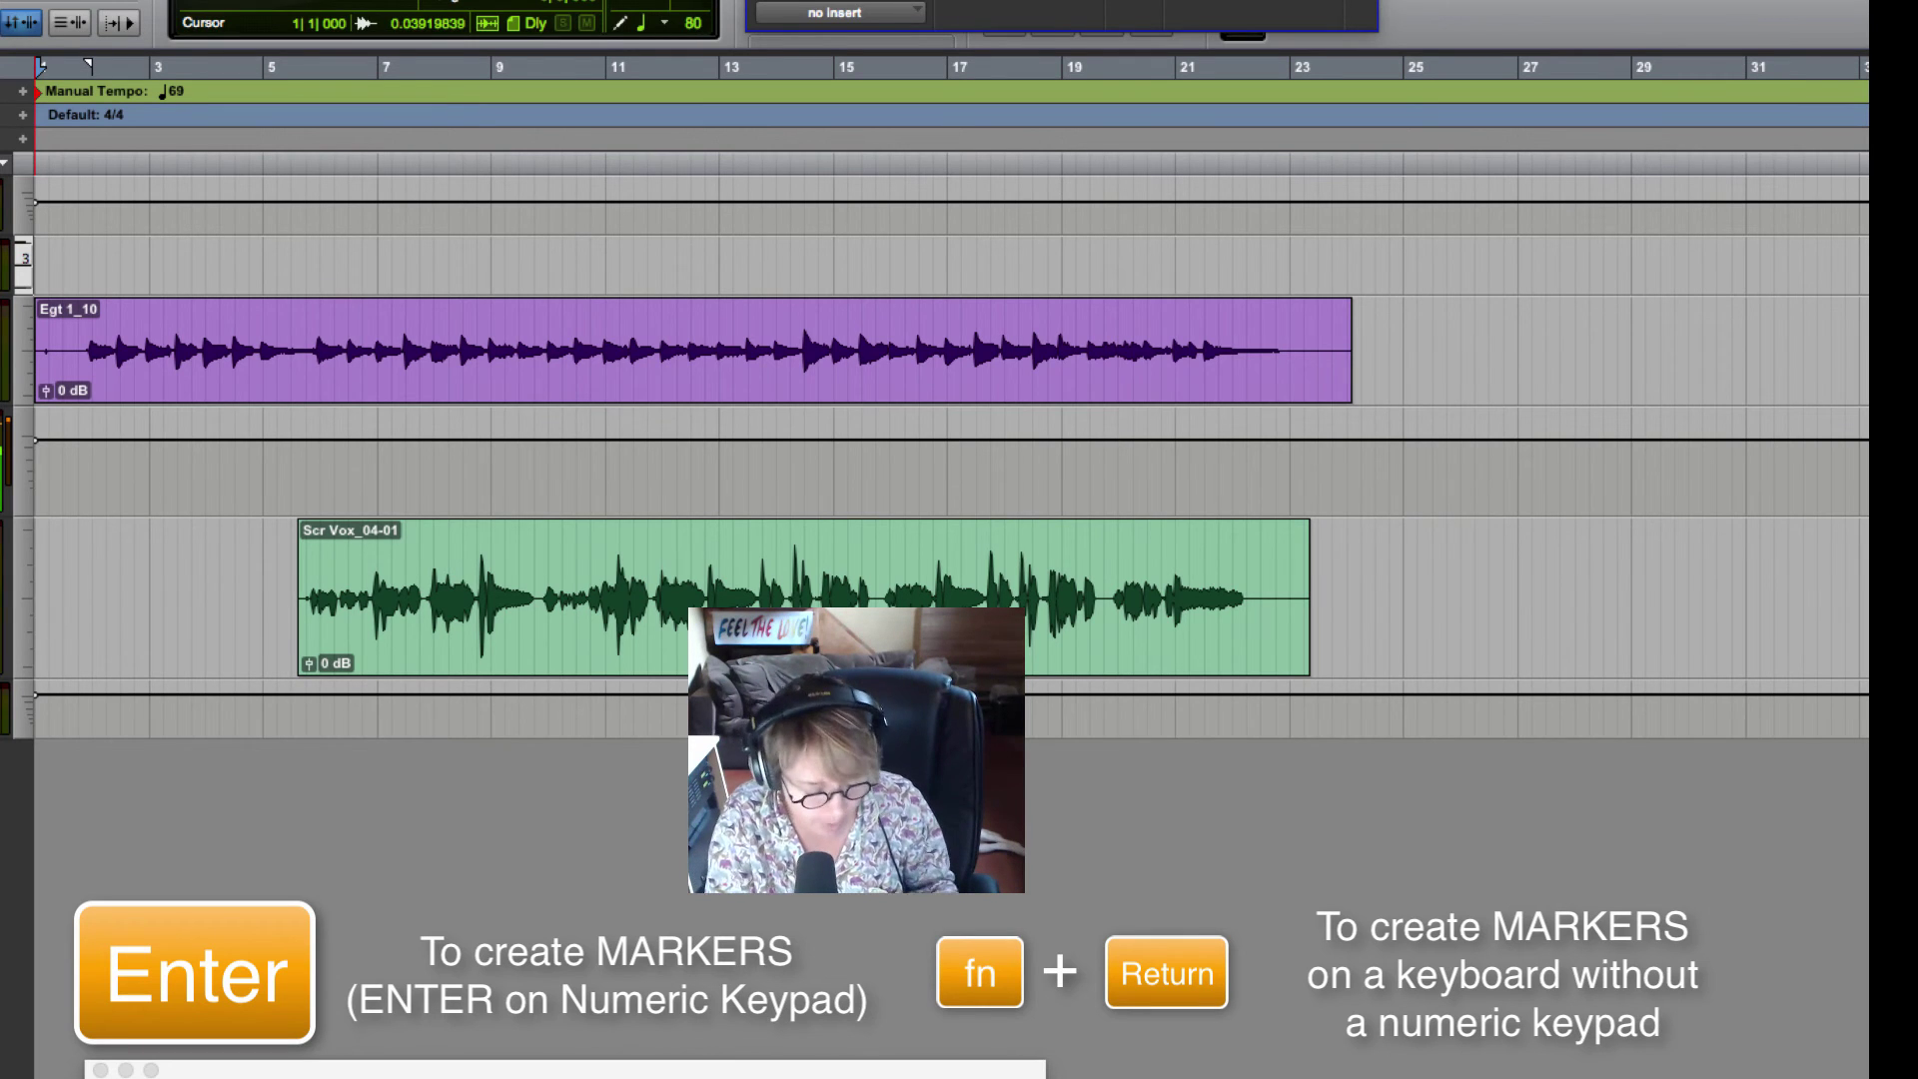
Step: Play the session from the start and add a marker named Intro at about bar 2
key(space)
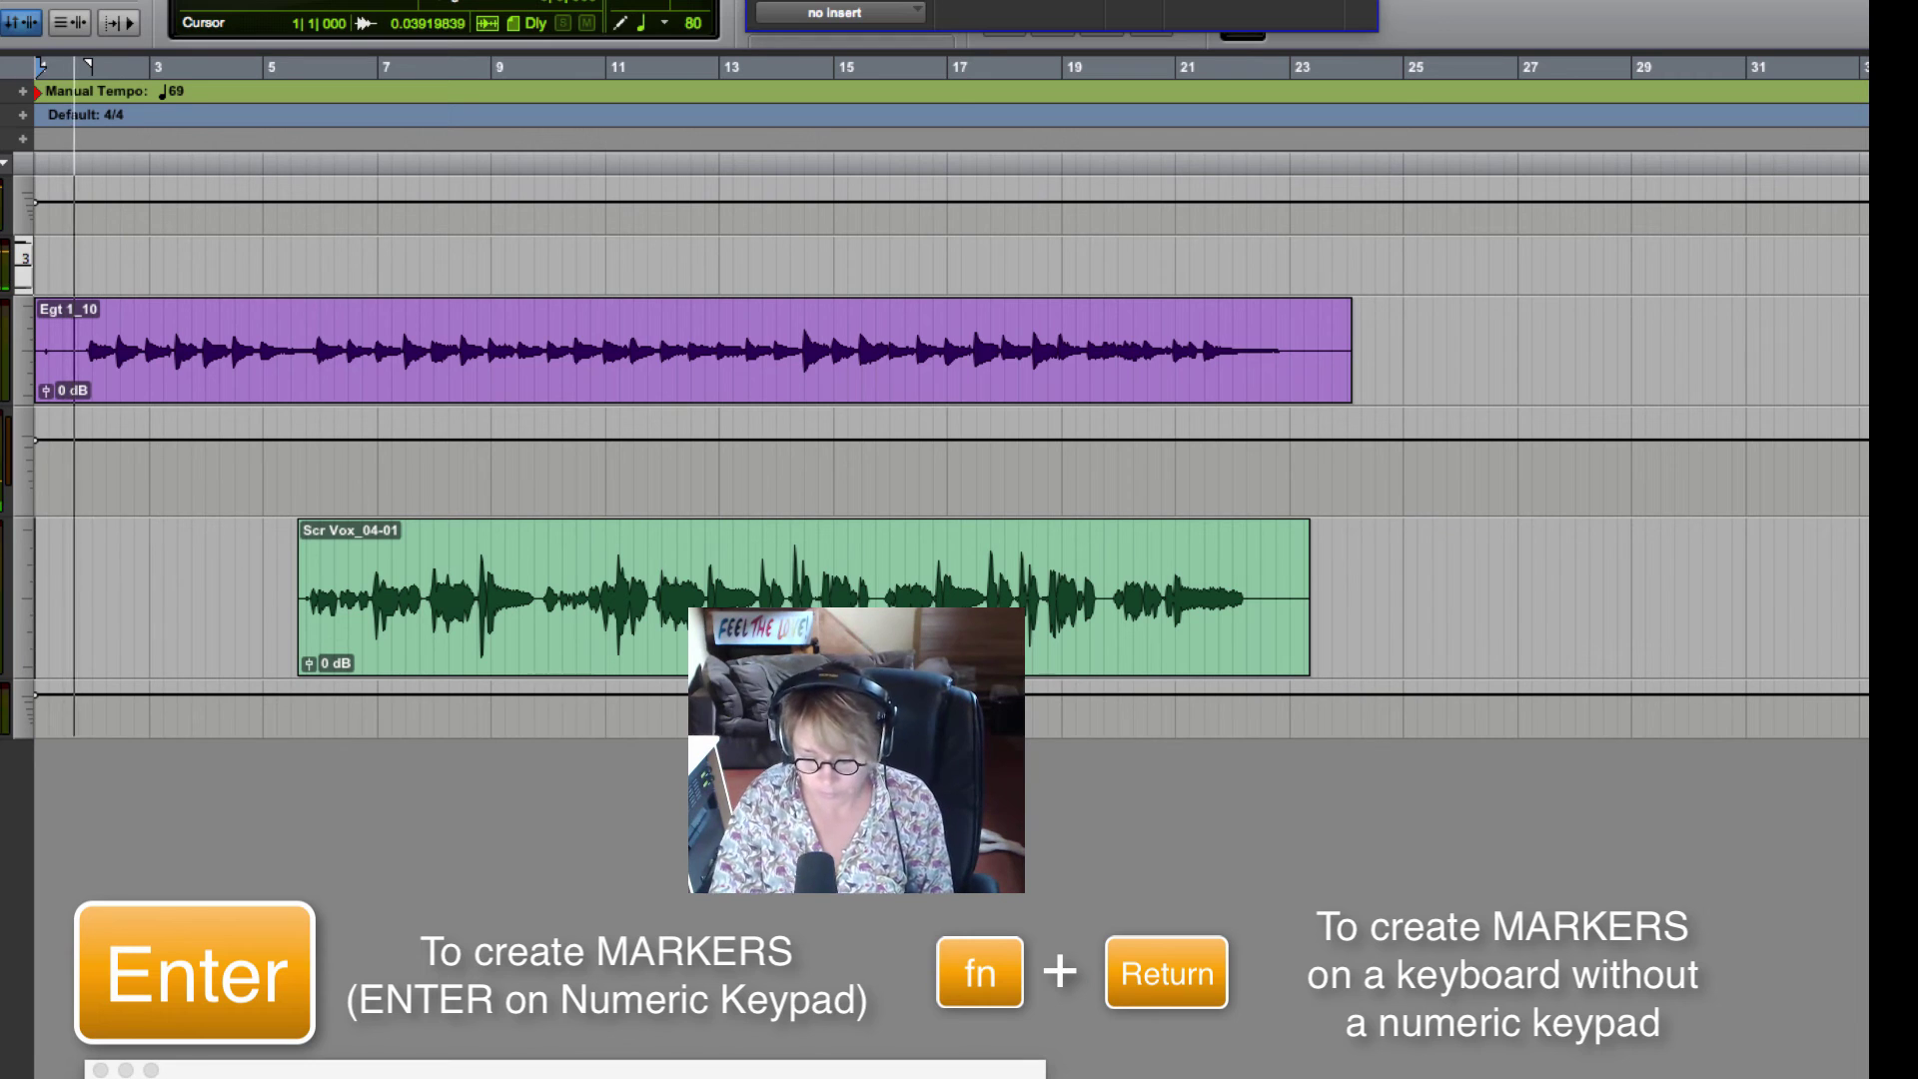
key(KP_Enter)
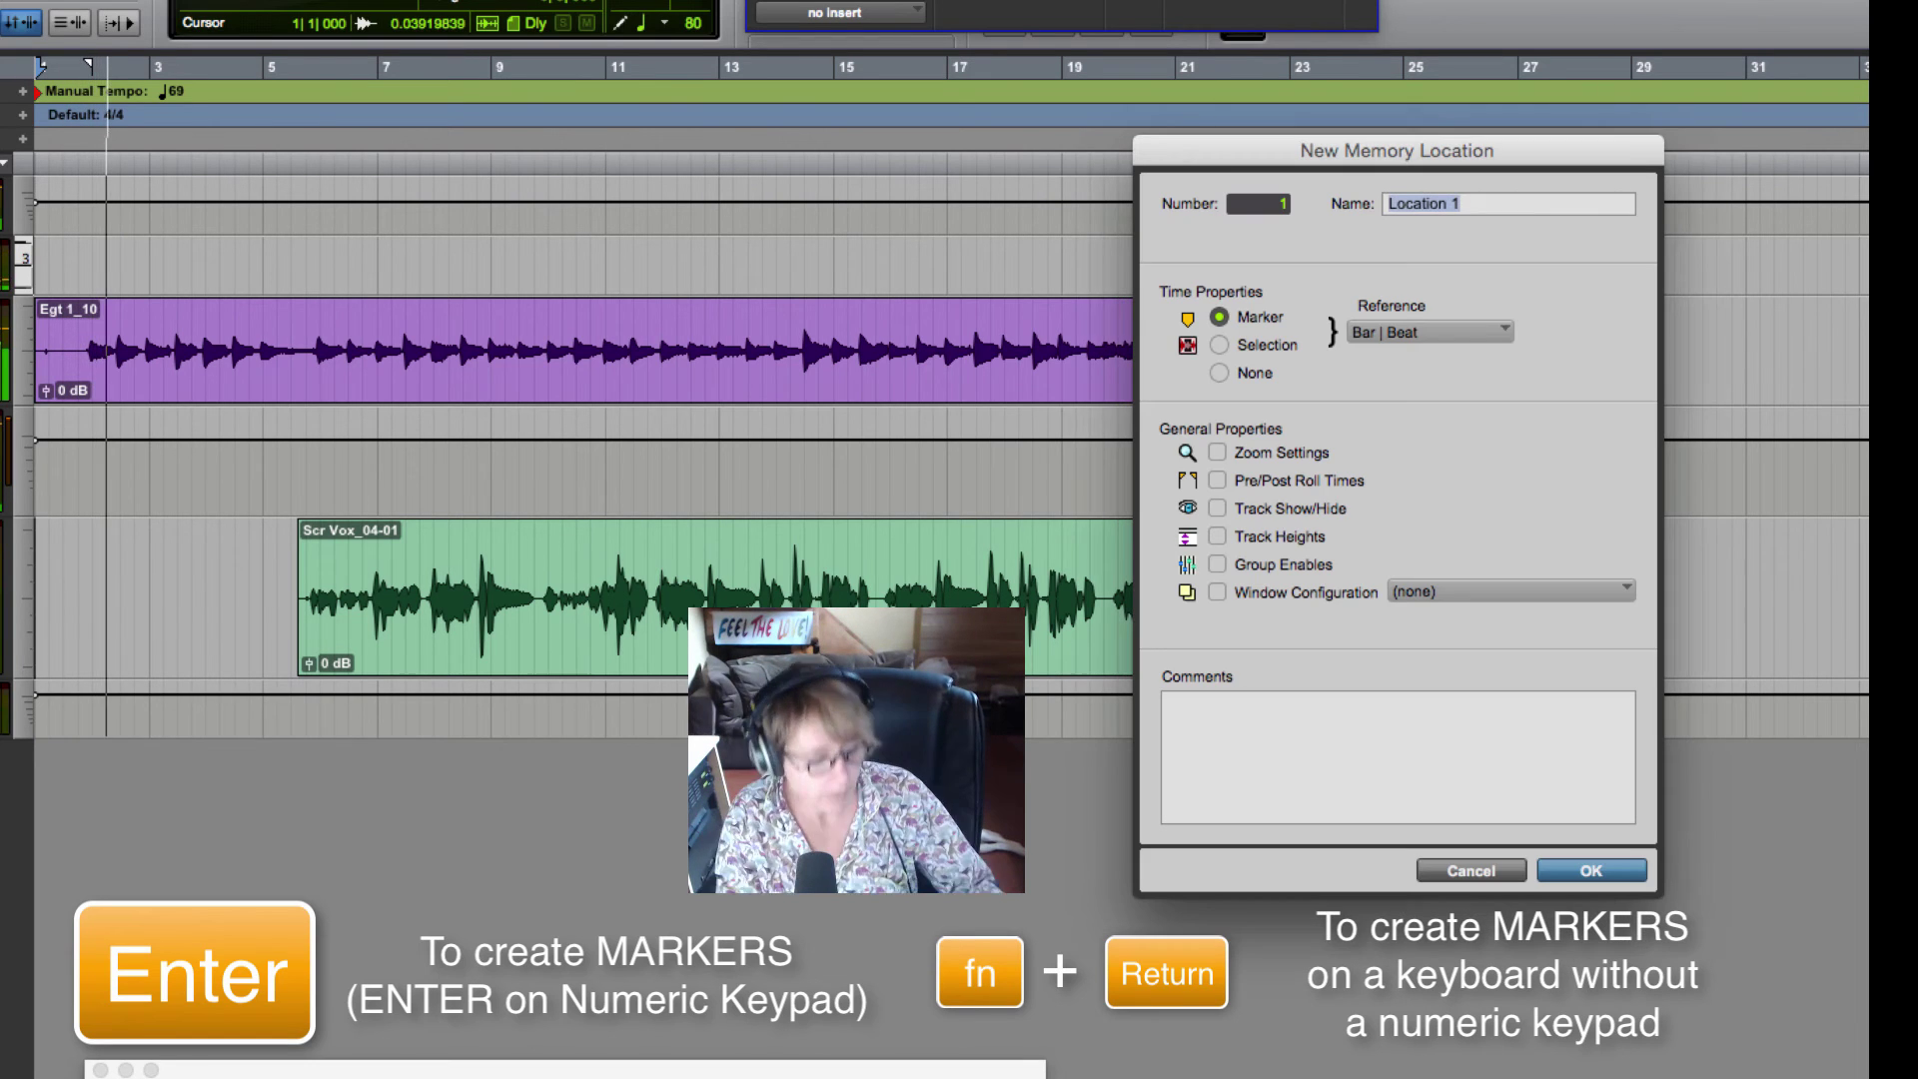
key(BackSpace)
text(Intro)
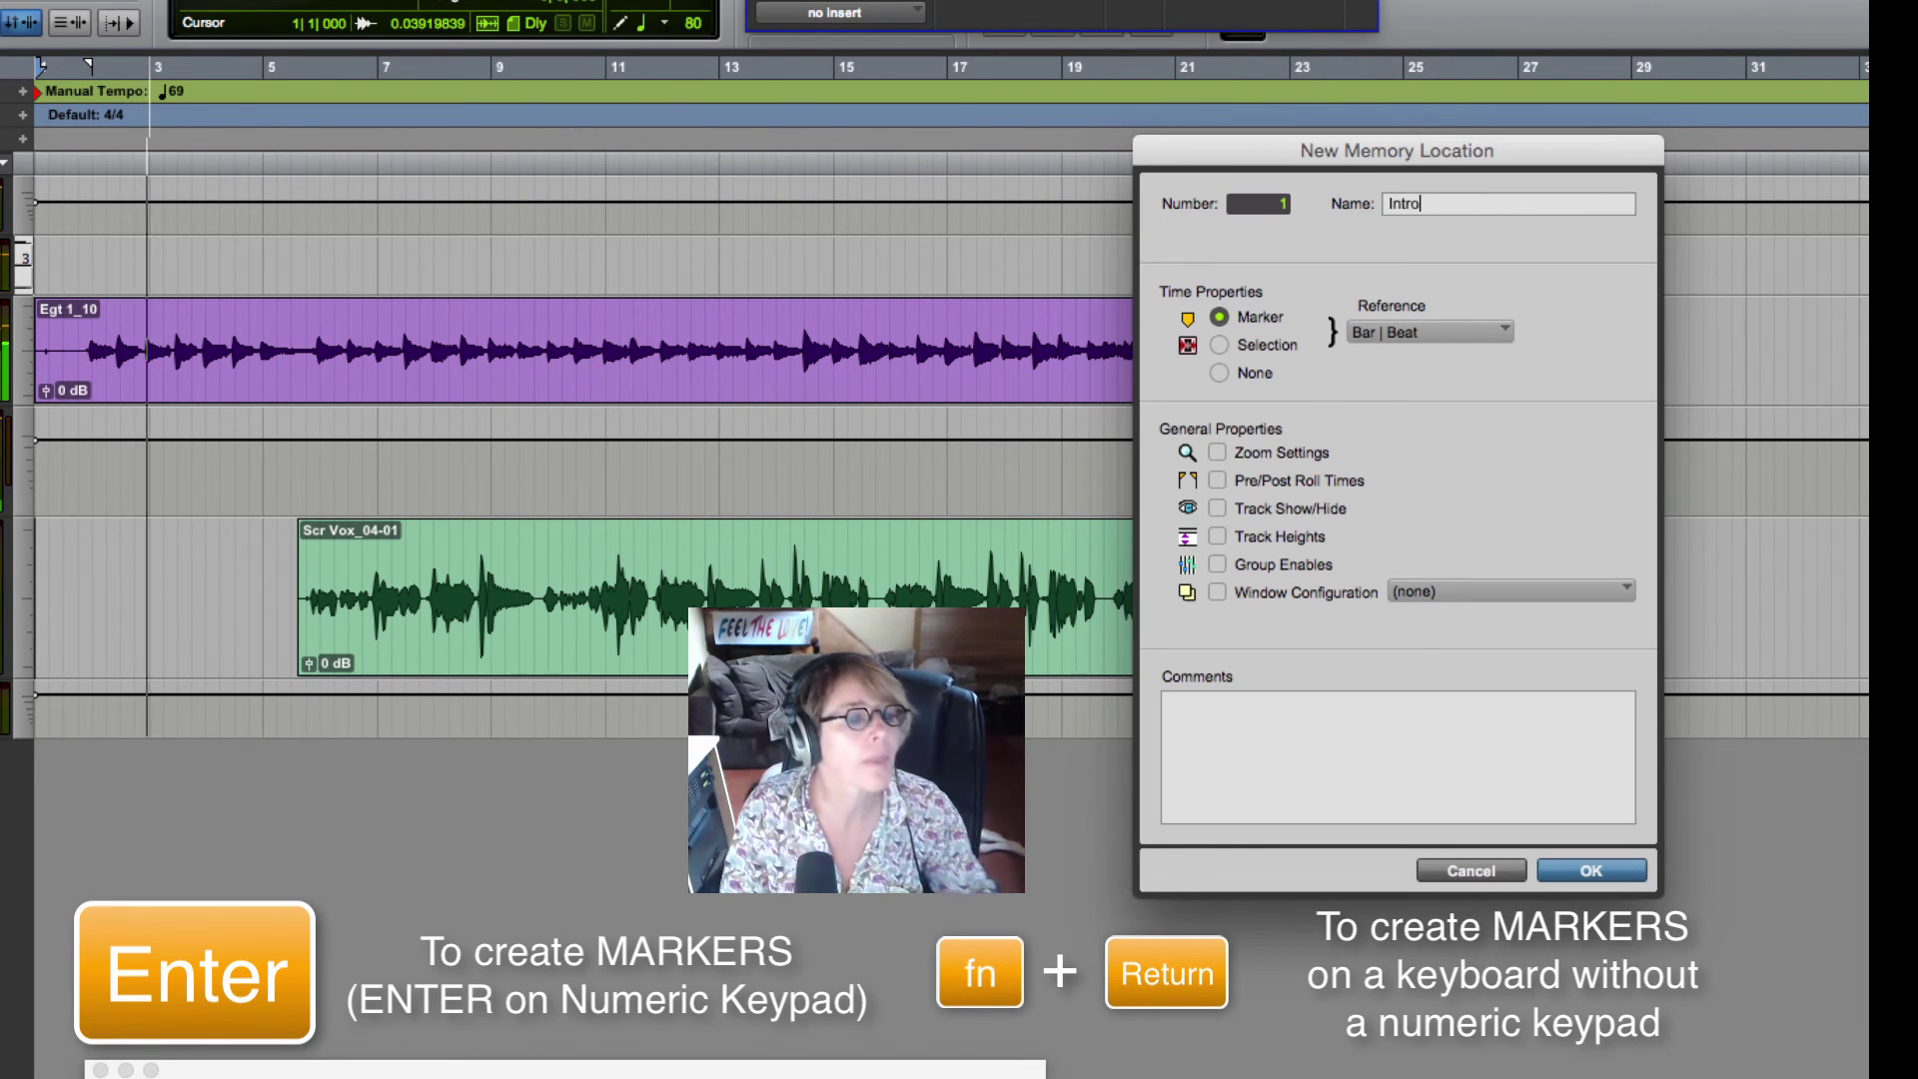
key(Return)
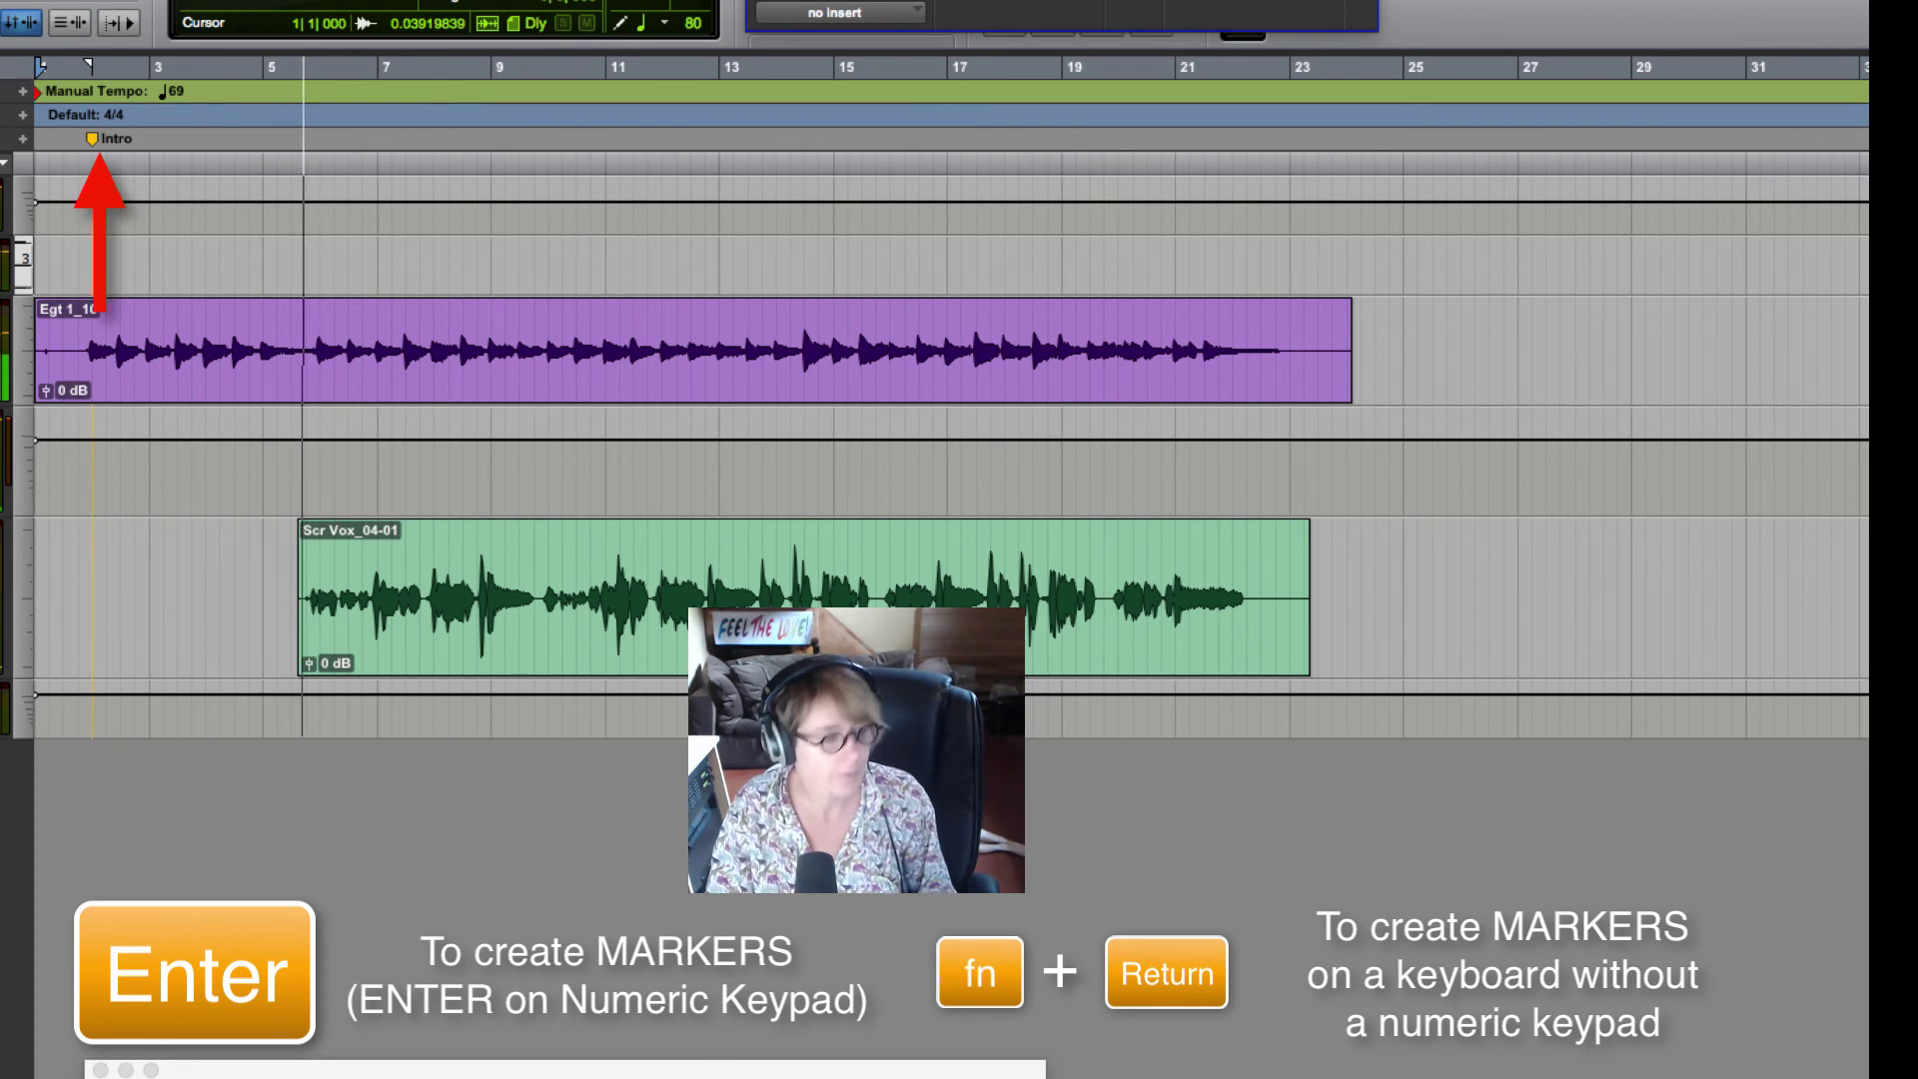
Step: During playback, add the verse markers V1 at about bar 6 and V2 at about bar 10
key(KP_Enter)
text(V1)
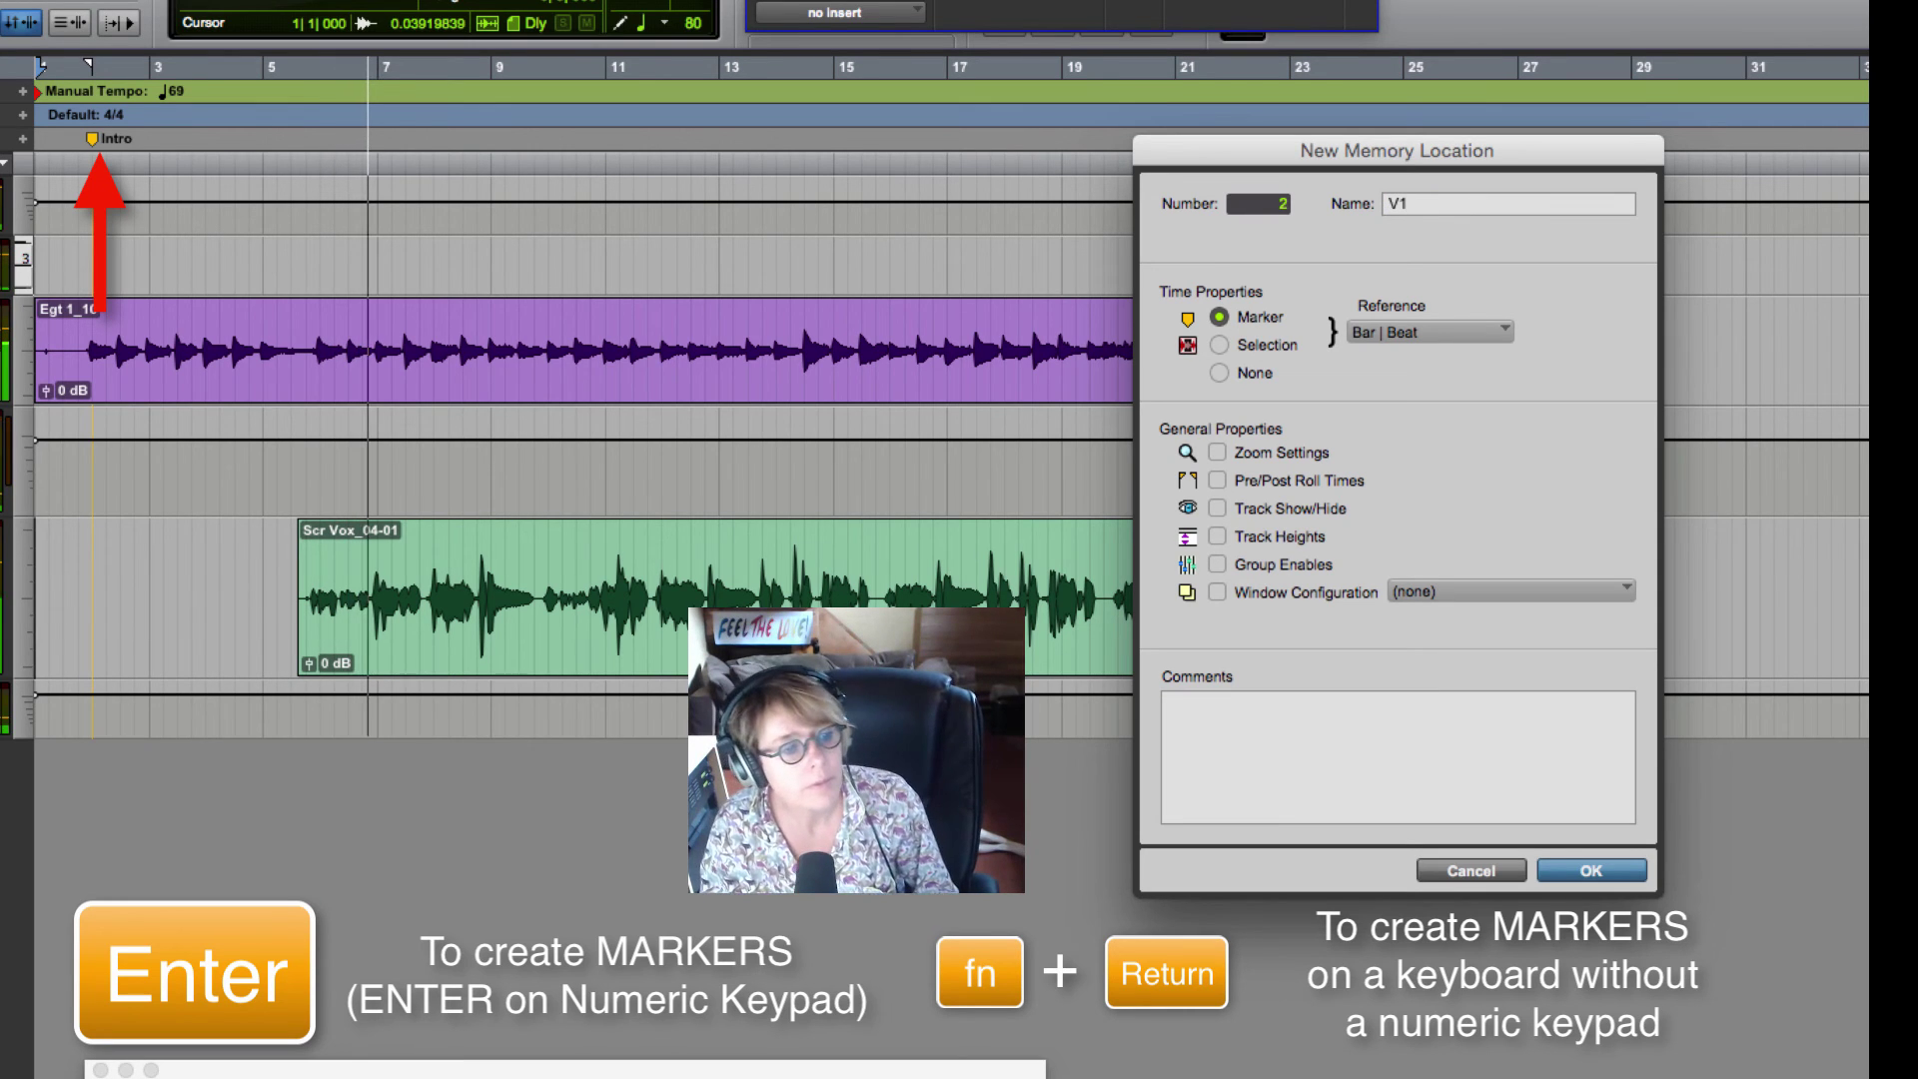
key(Return)
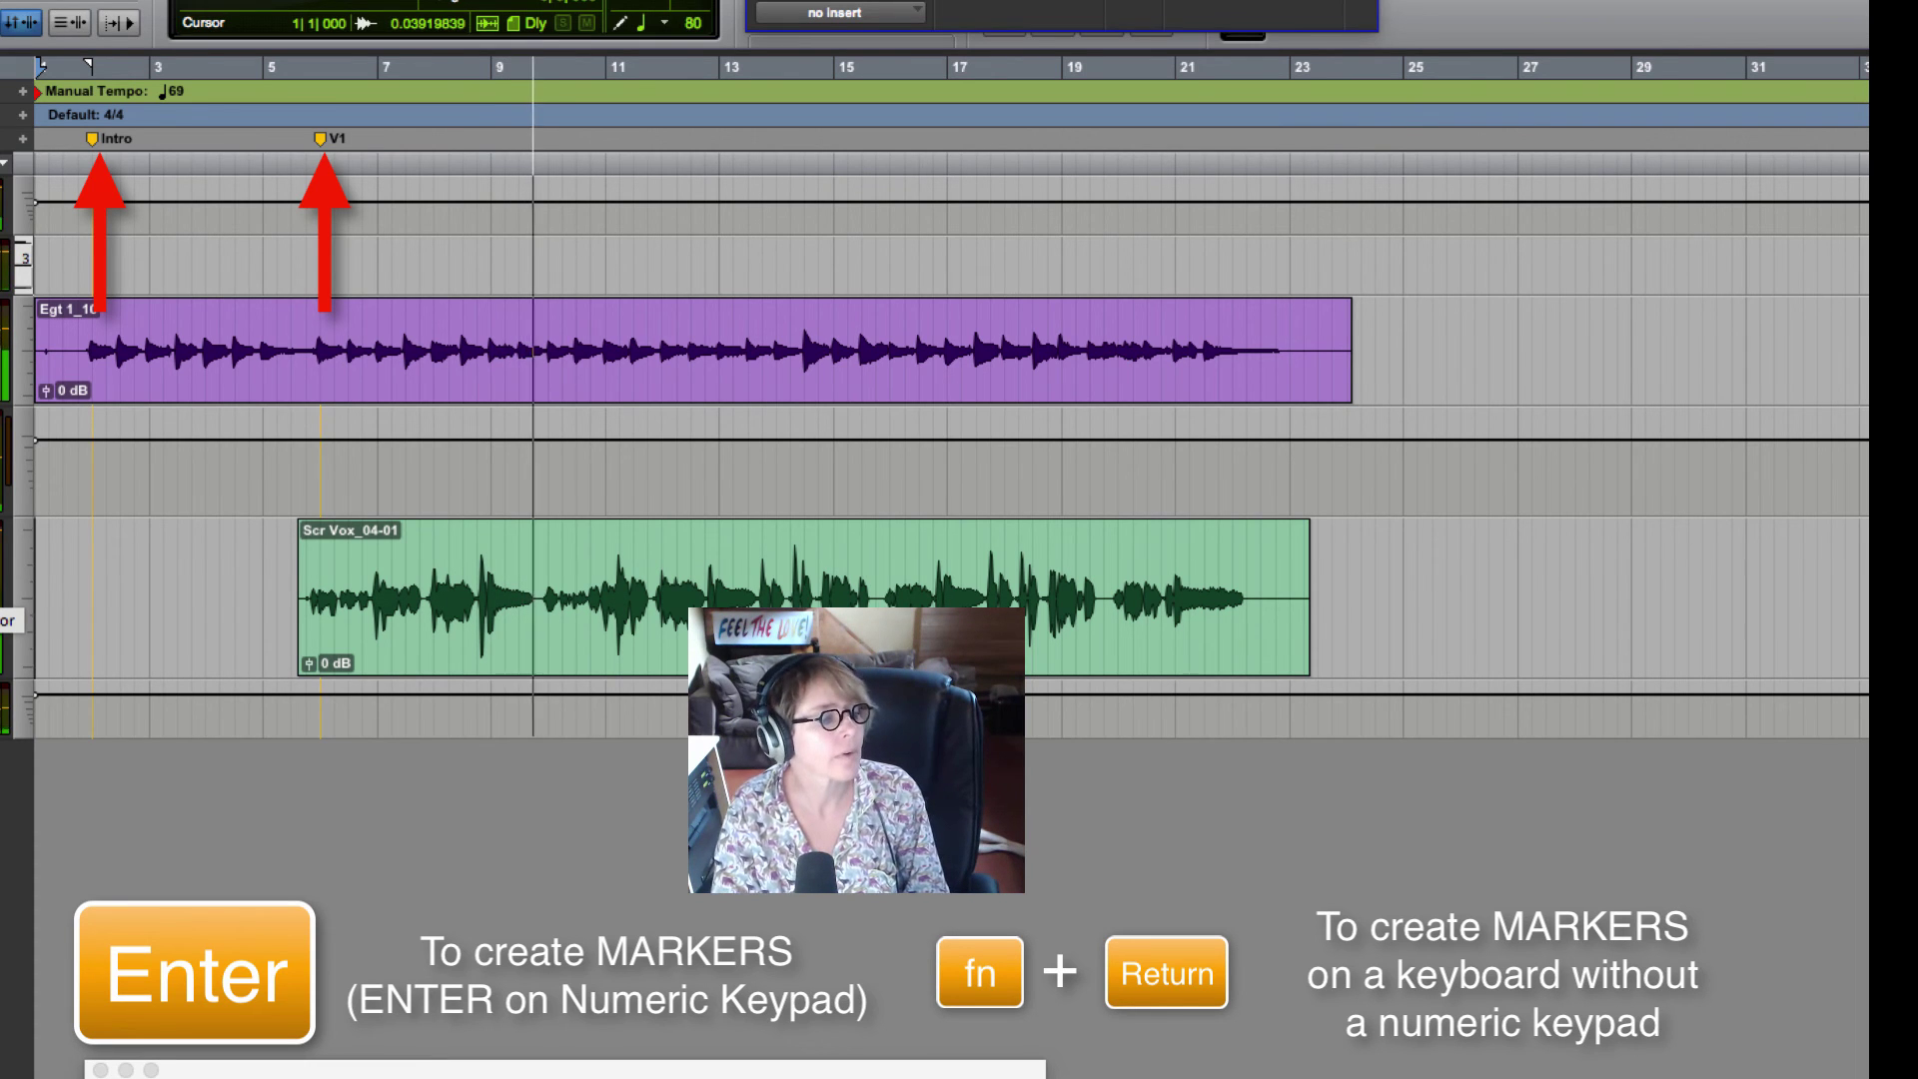
key(KP_Enter)
text(V2)
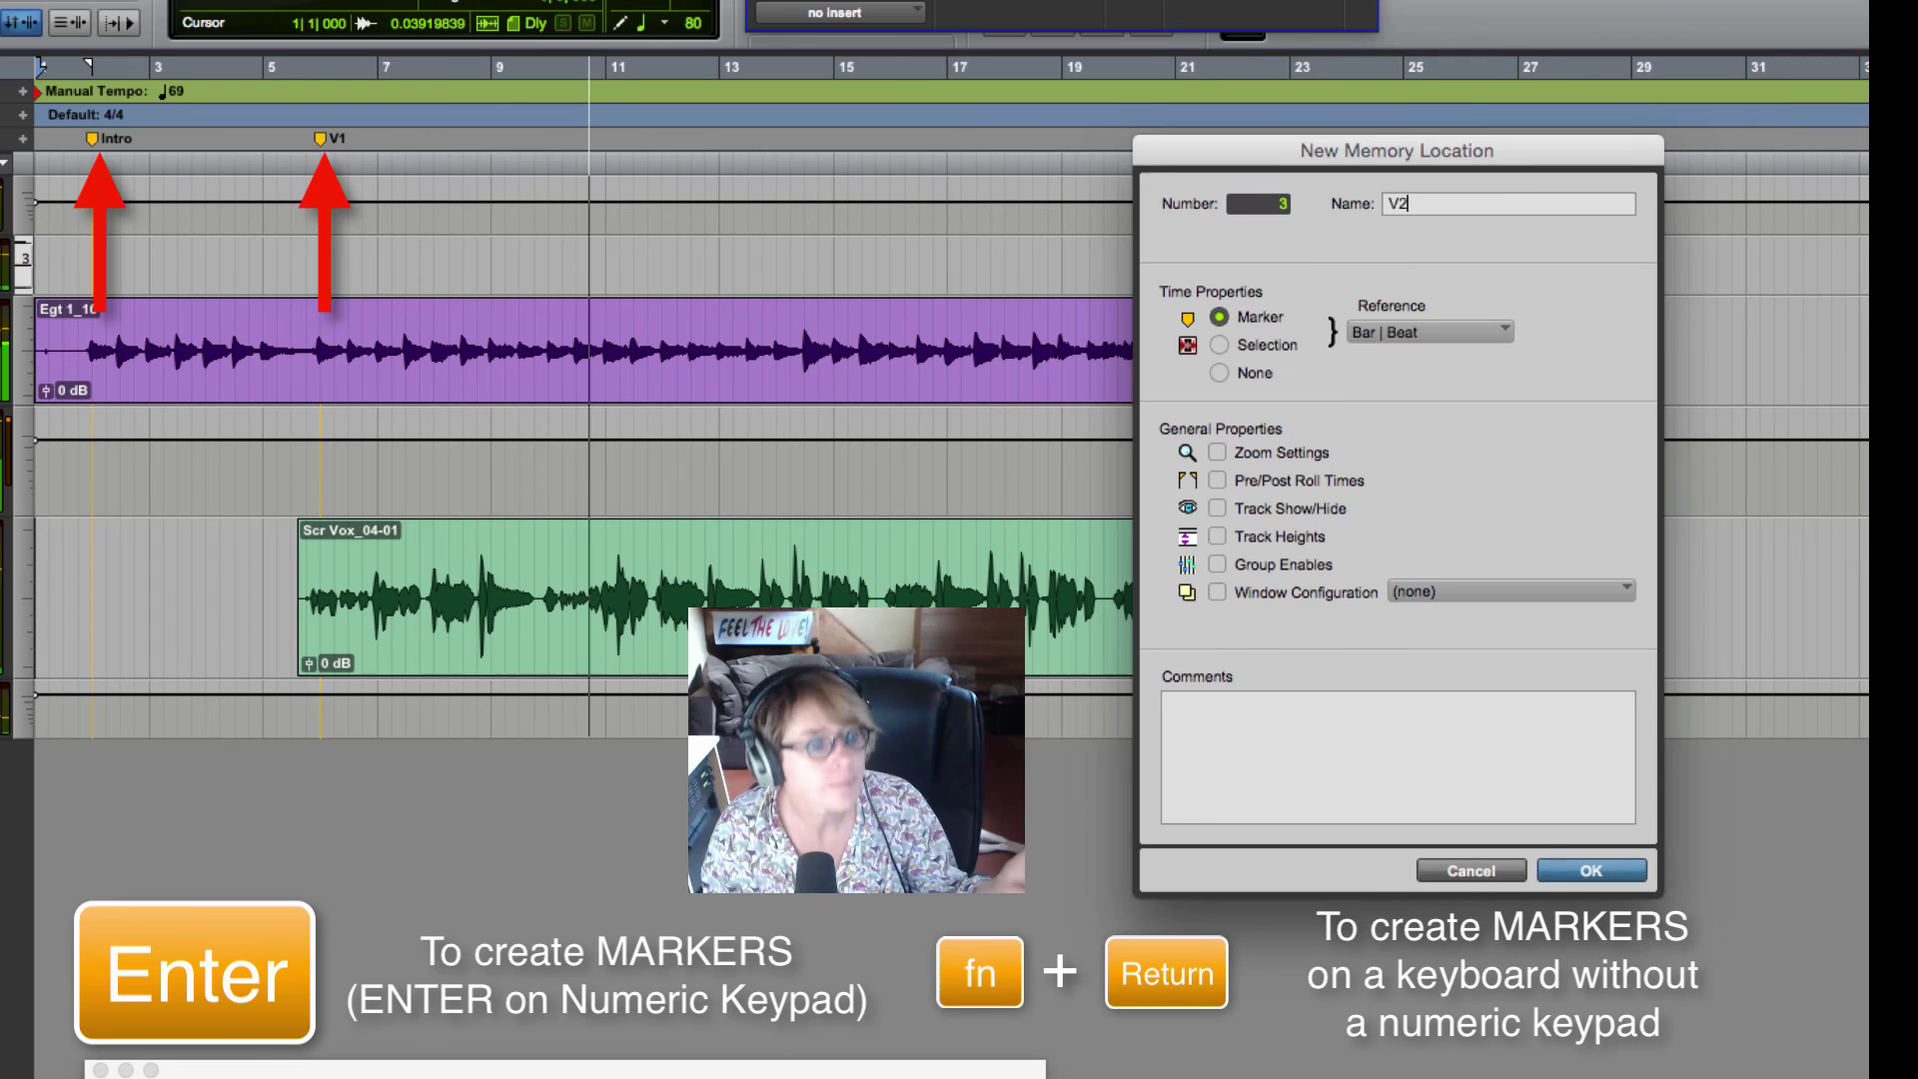
key(Return)
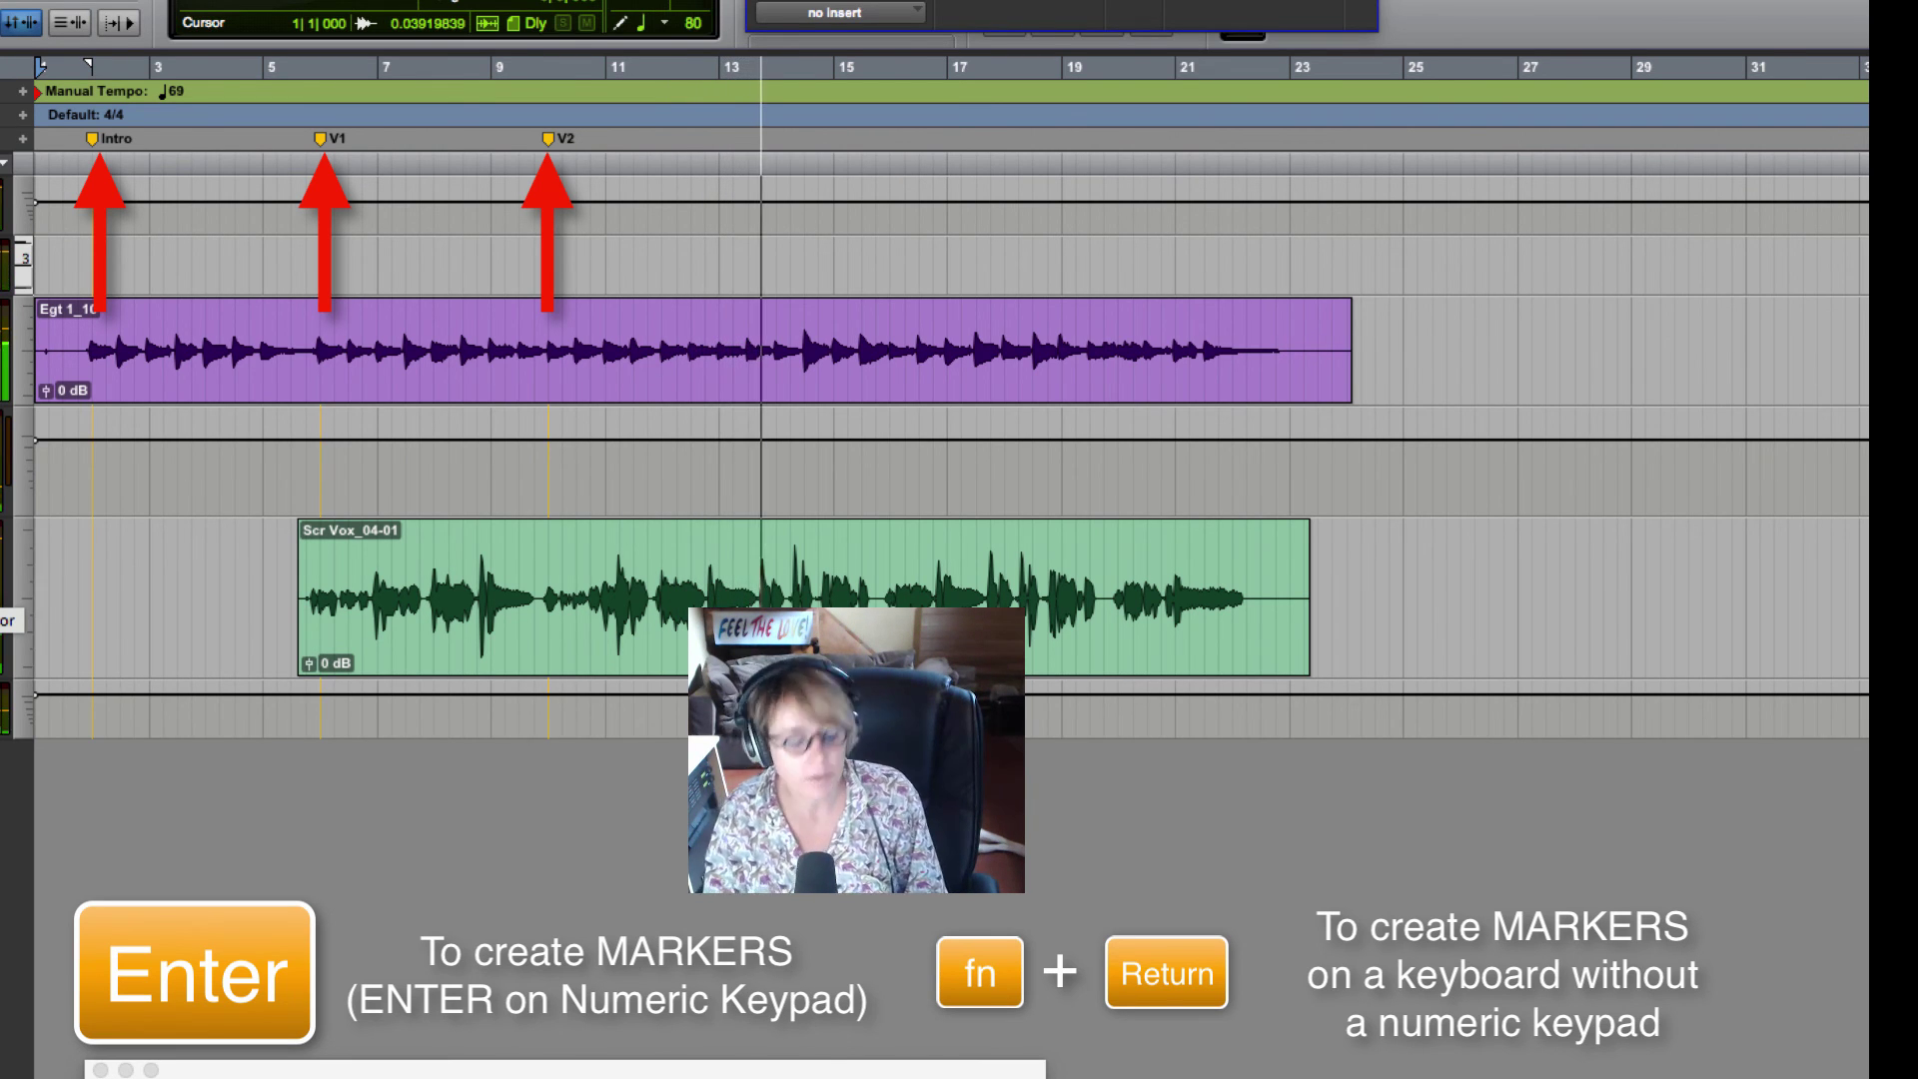
Step: During playback, add the chorus markers C1 at about bar 14 and C2 at about bar 18
key(KP_Enter)
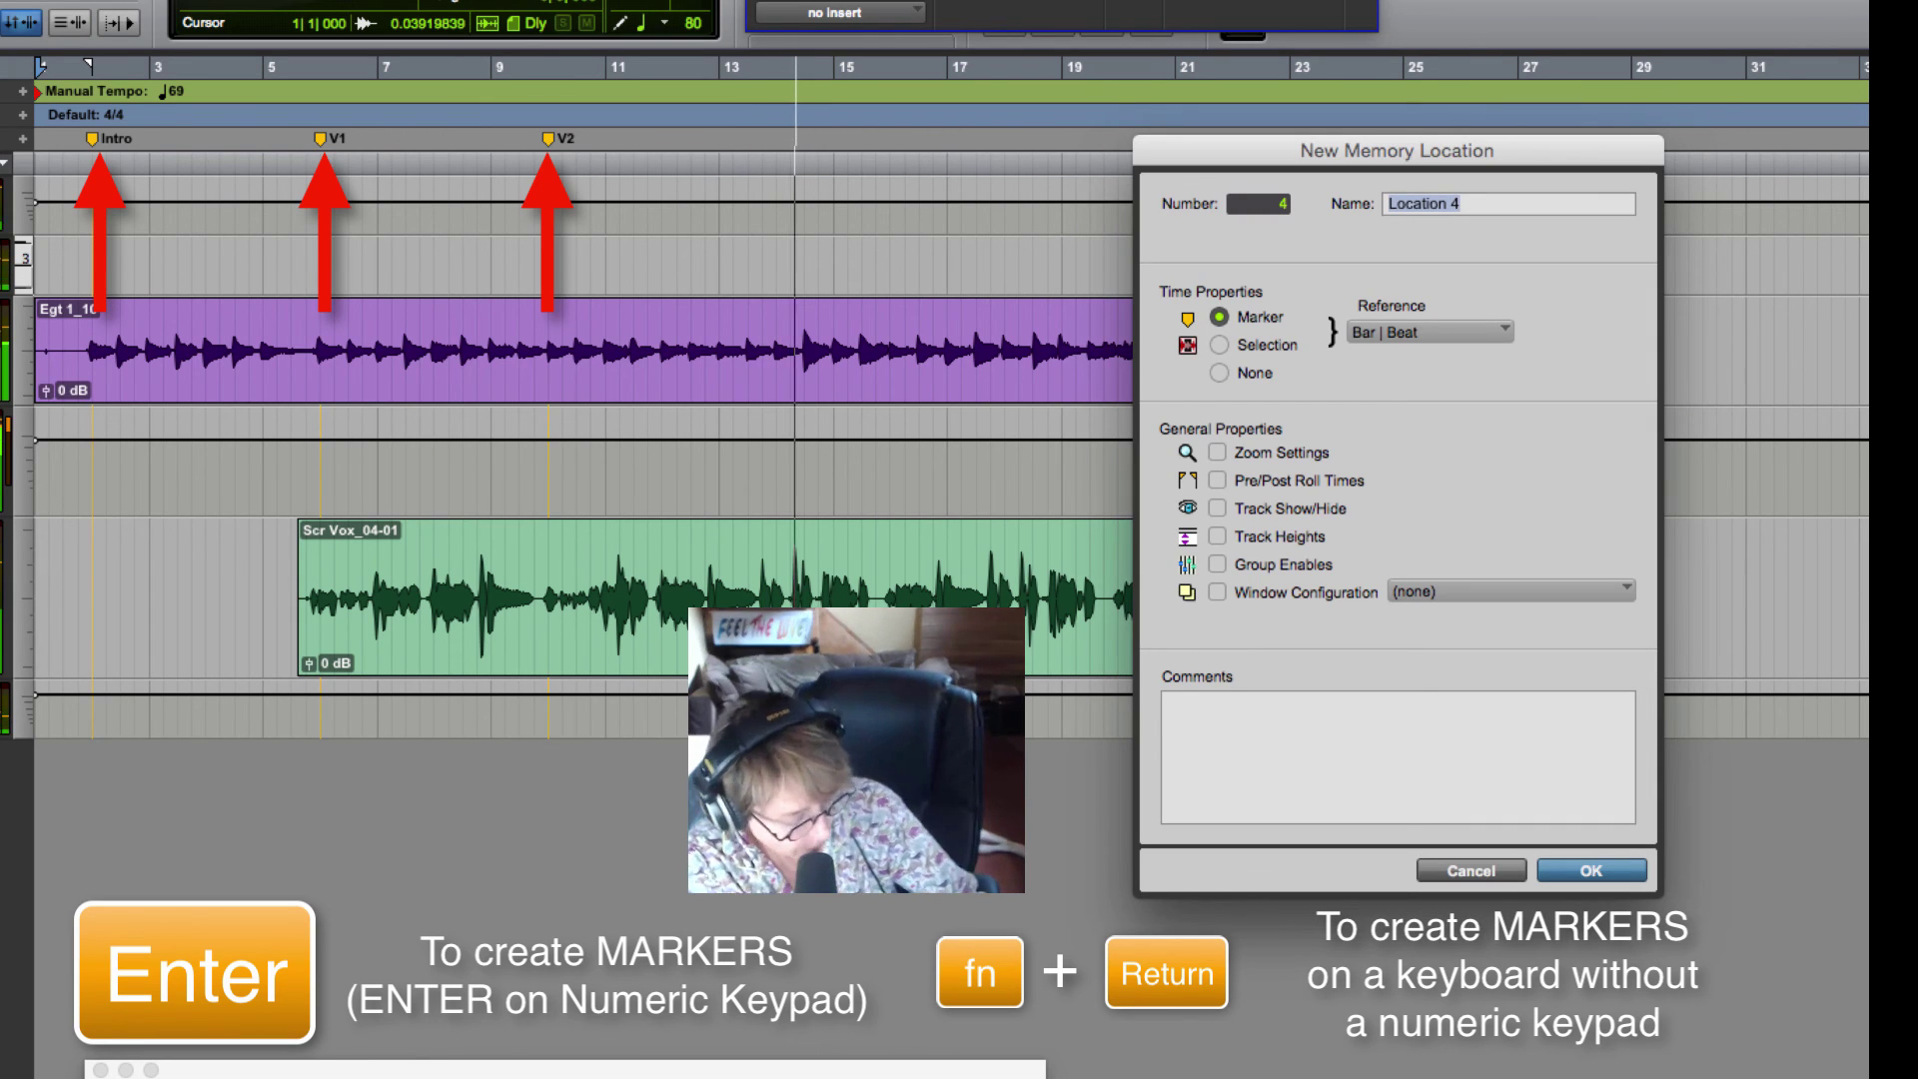
text(C1)
key(Return)
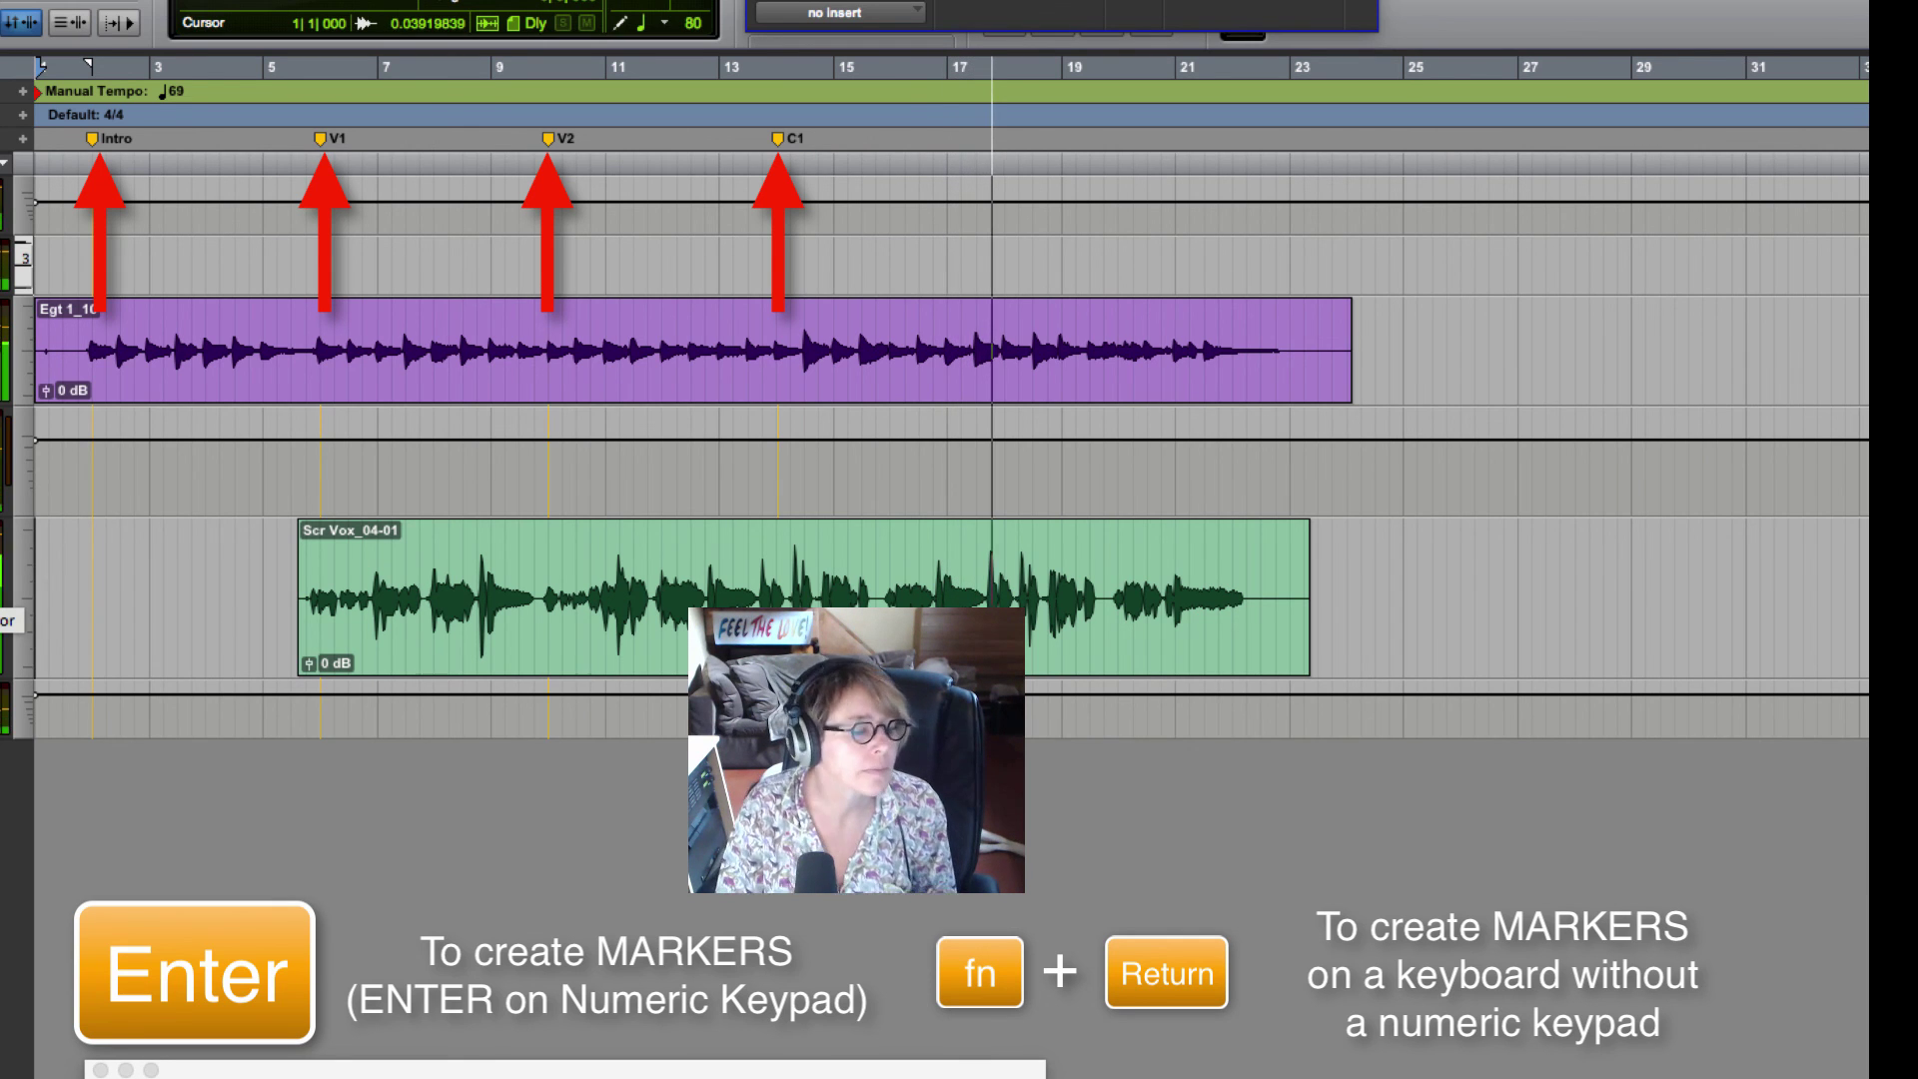
key(KP_Enter)
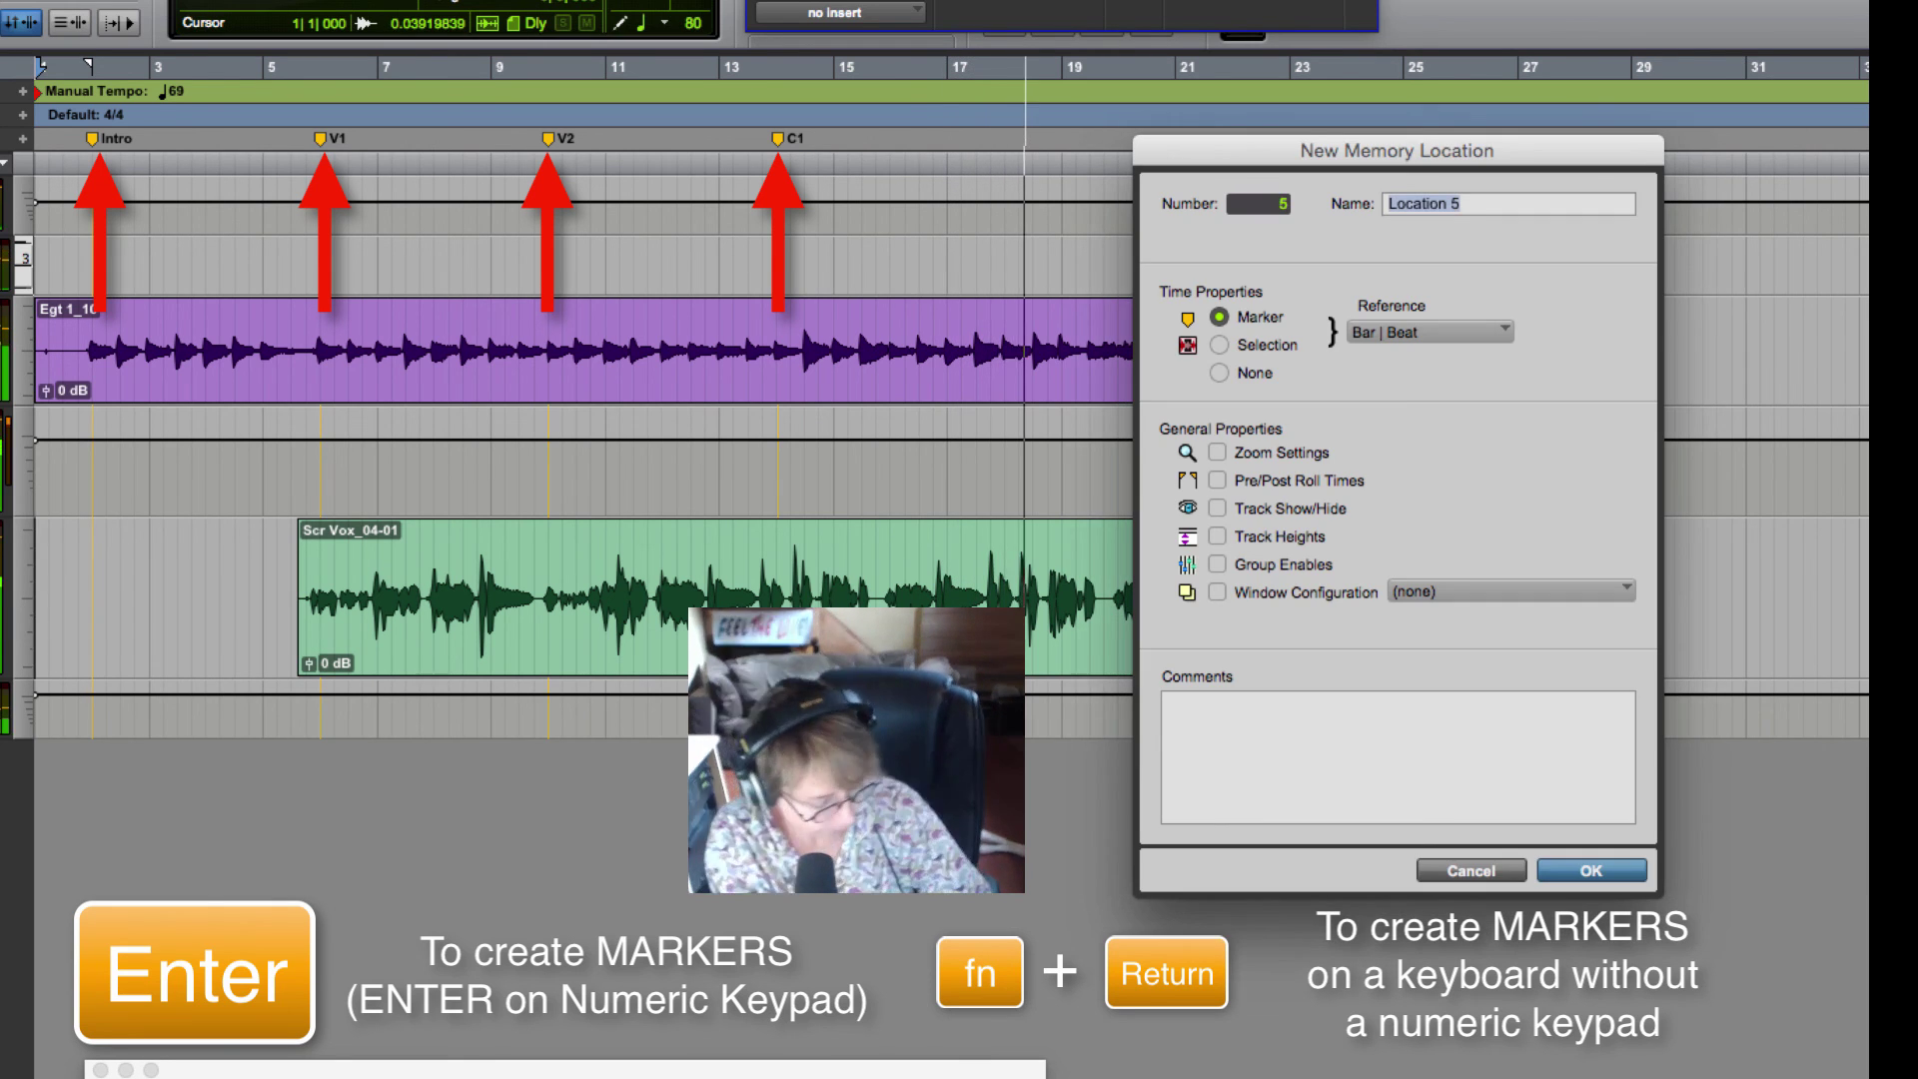
text(C2)
key(Return)
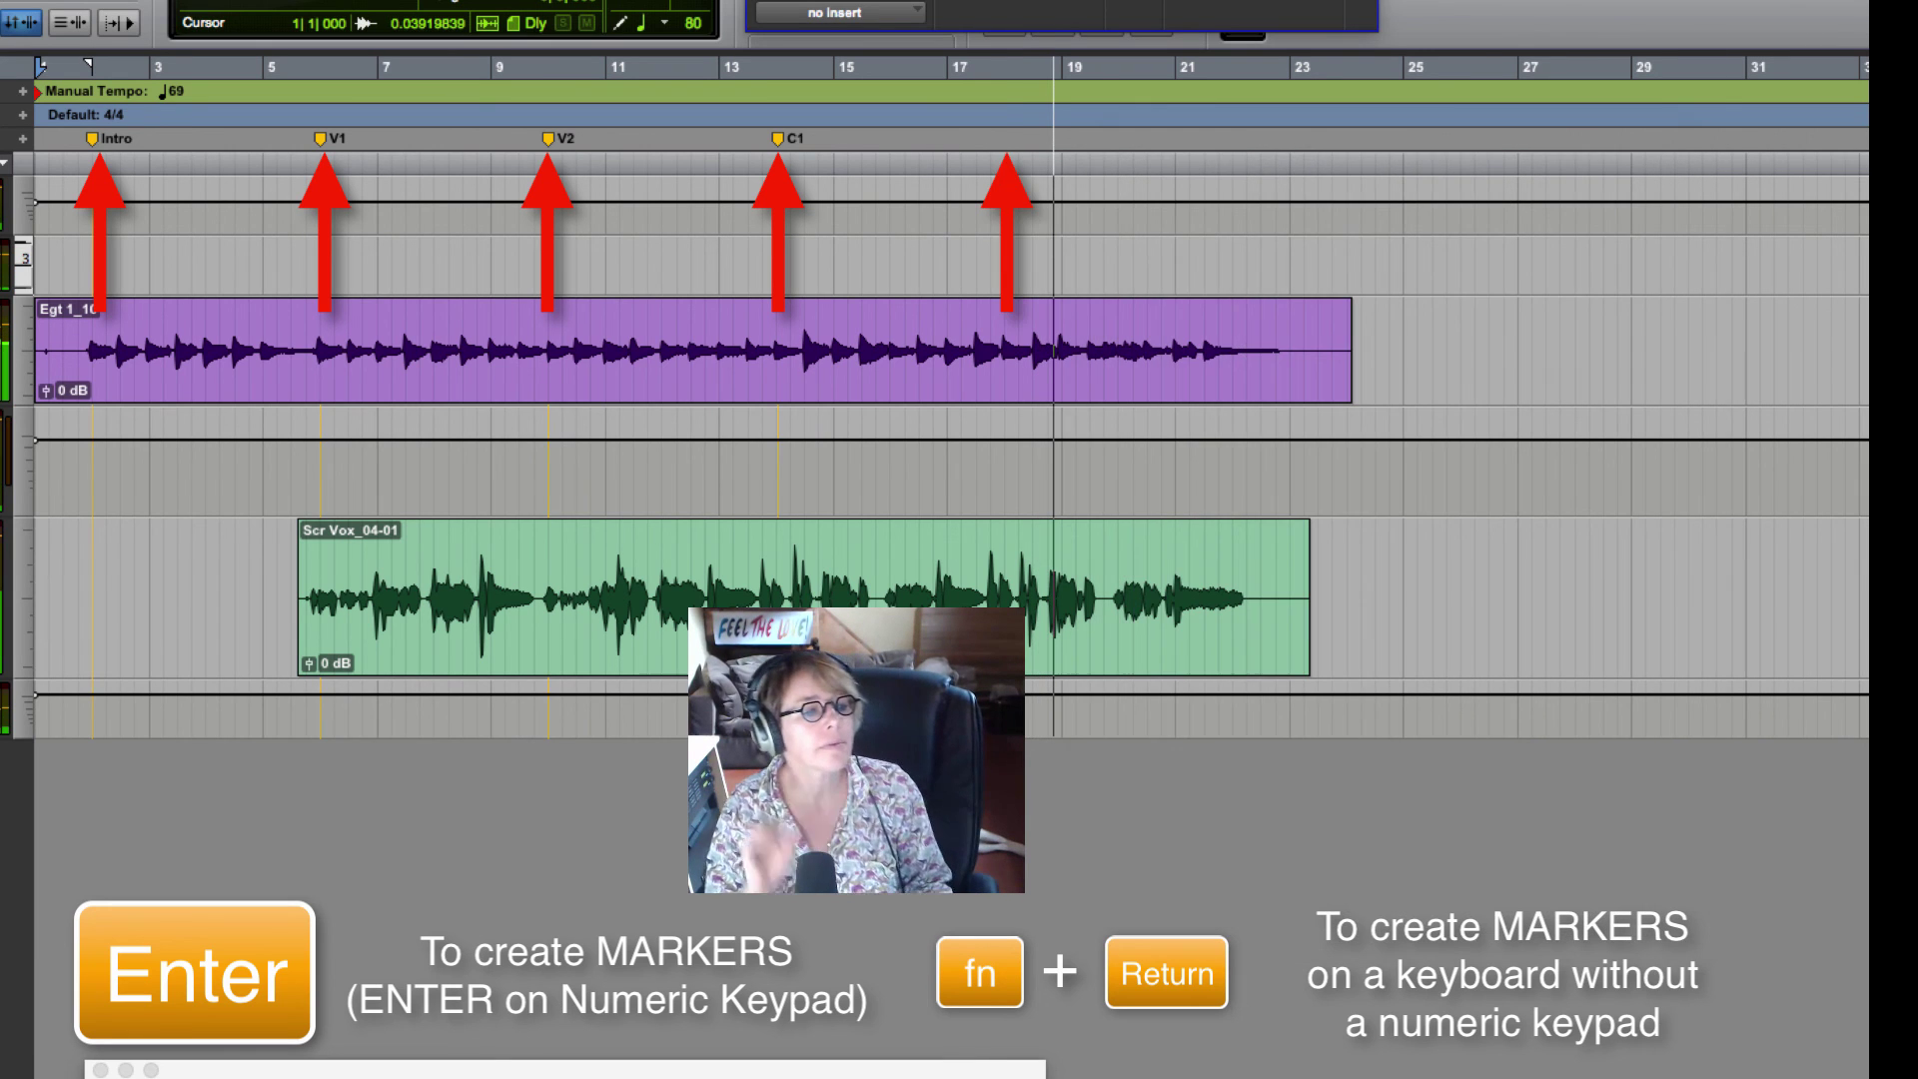